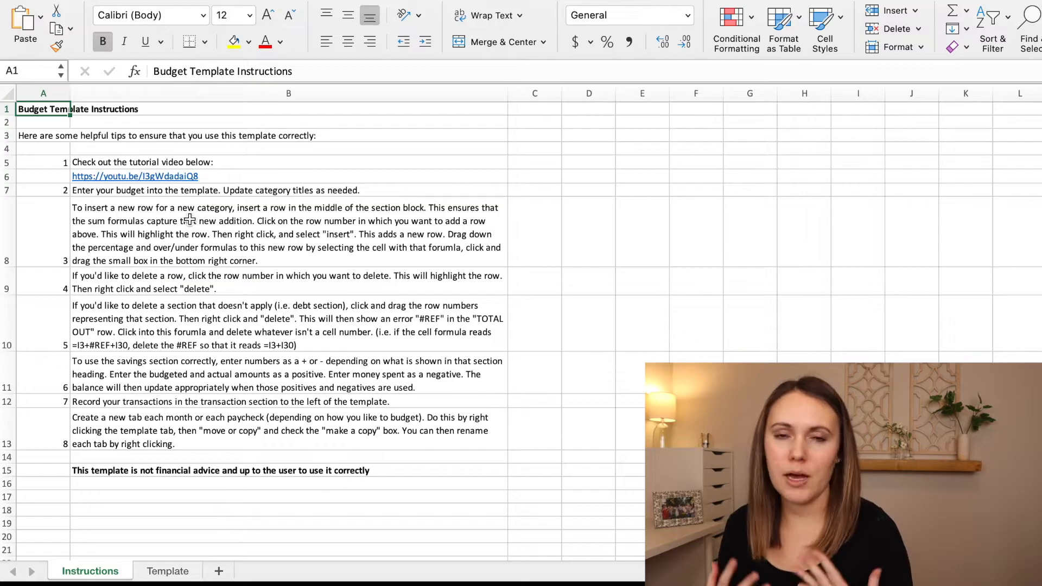
Open the Template sheet and look over its transaction columns and its income, expenses, debts, savings and net worth sections.
left_click(171, 567)
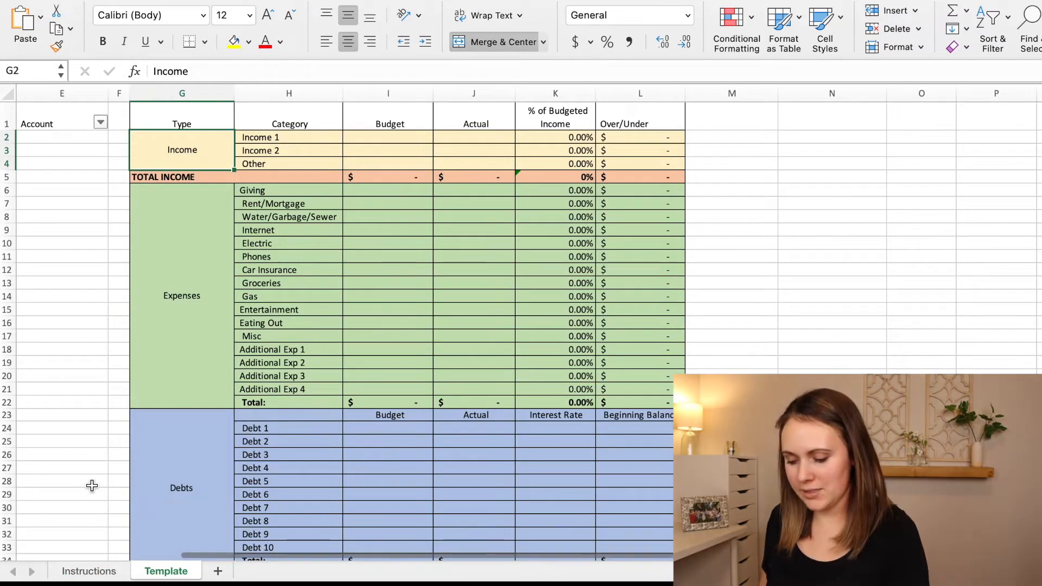
scroll(395, 492, "down", 7)
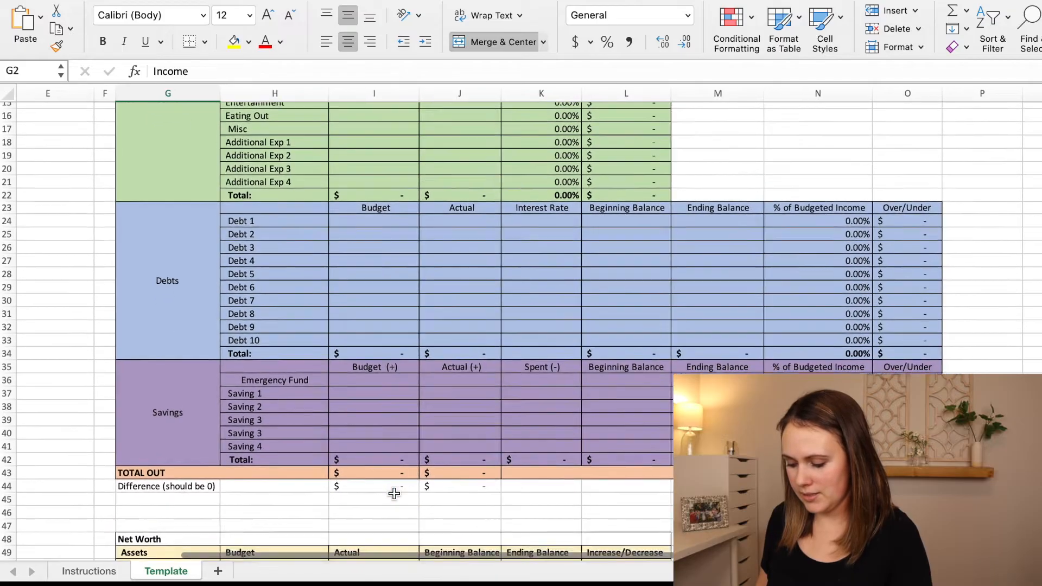
scroll(395, 493, "down", 3)
scroll(395, 493, "down", 5)
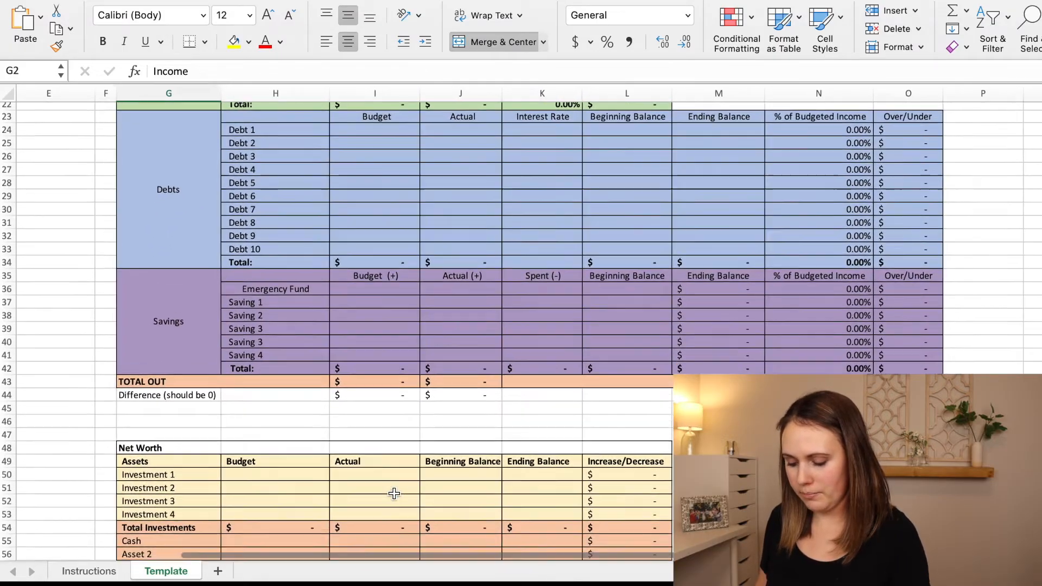
scroll(395, 493, "down", 3)
scroll(395, 493, "up", 8)
scroll(395, 493, "left", 5)
scroll(394, 493, "up", 5)
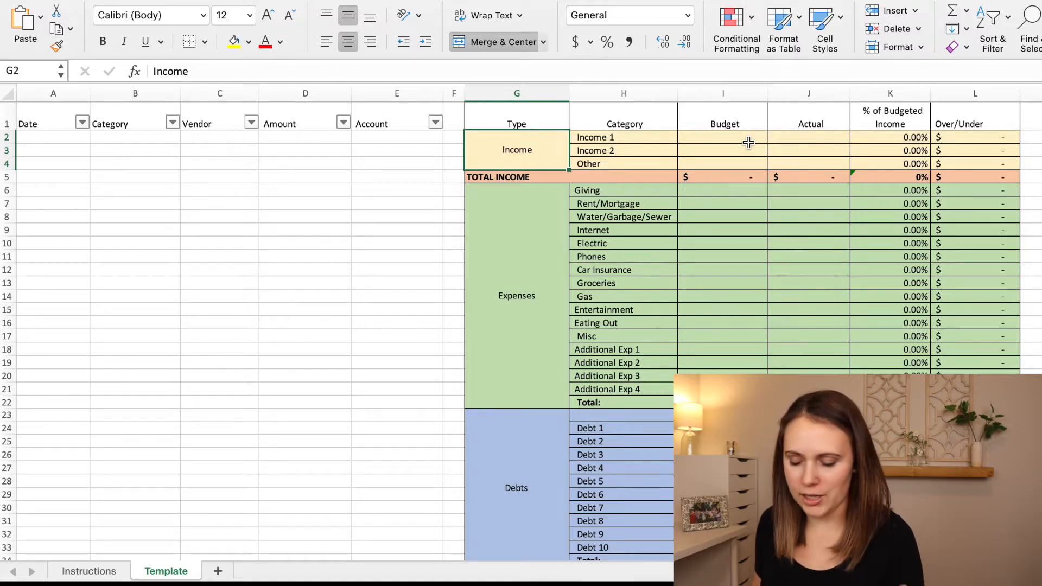
scroll(744, 158, "right", 5)
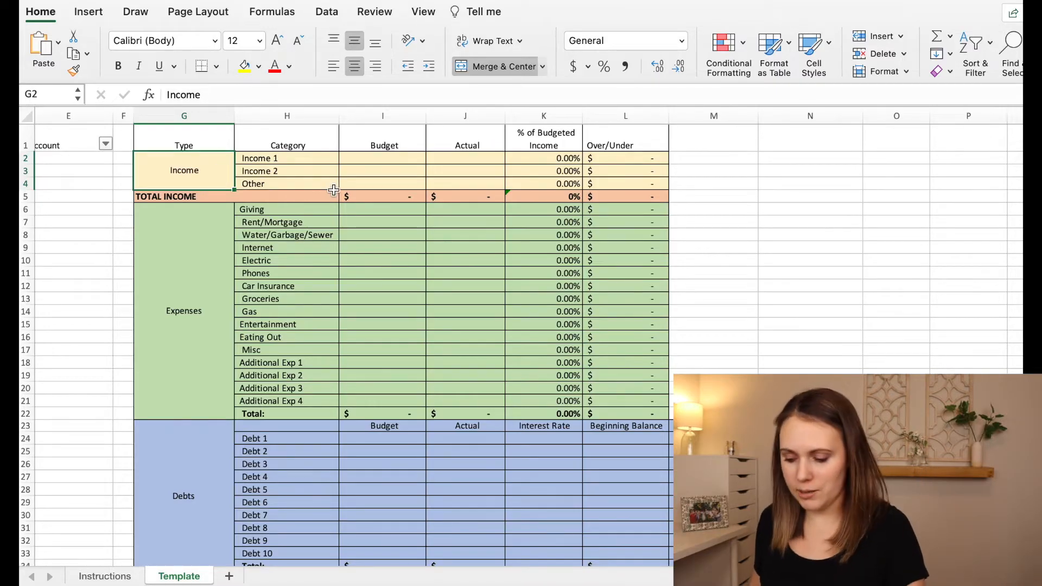
Rename the Income 1 and Income 2 categories with the two earners' first names.
left_click(301, 157)
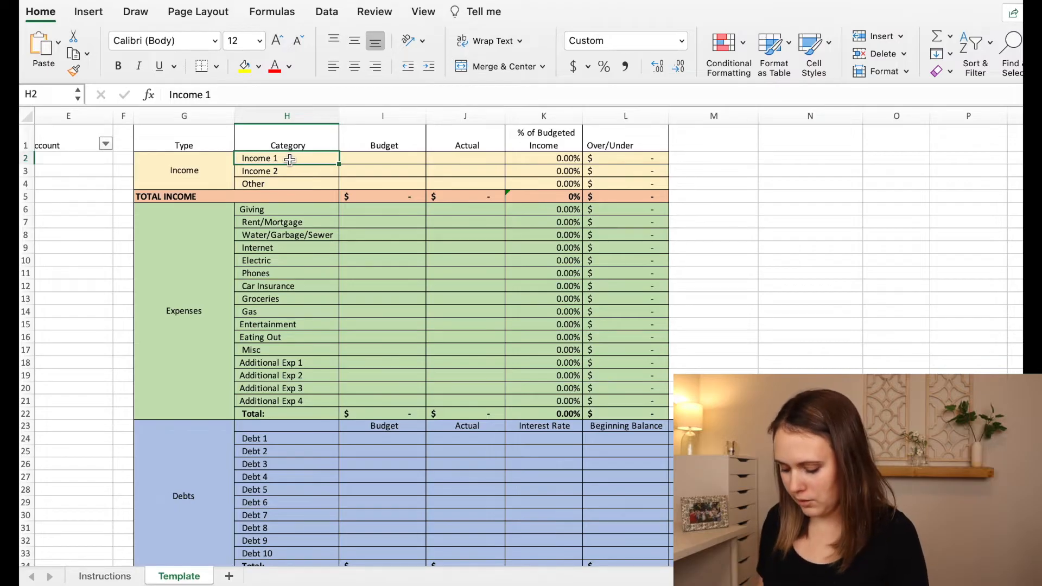
type("Marissa")
key("Return")
type("Jacob")
key("Return")
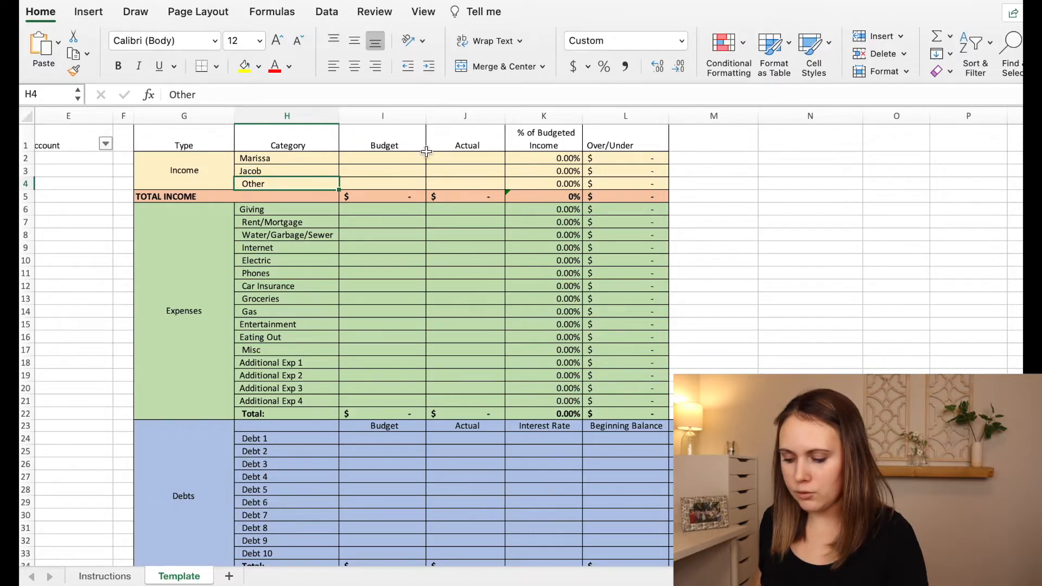
left_click(399, 158)
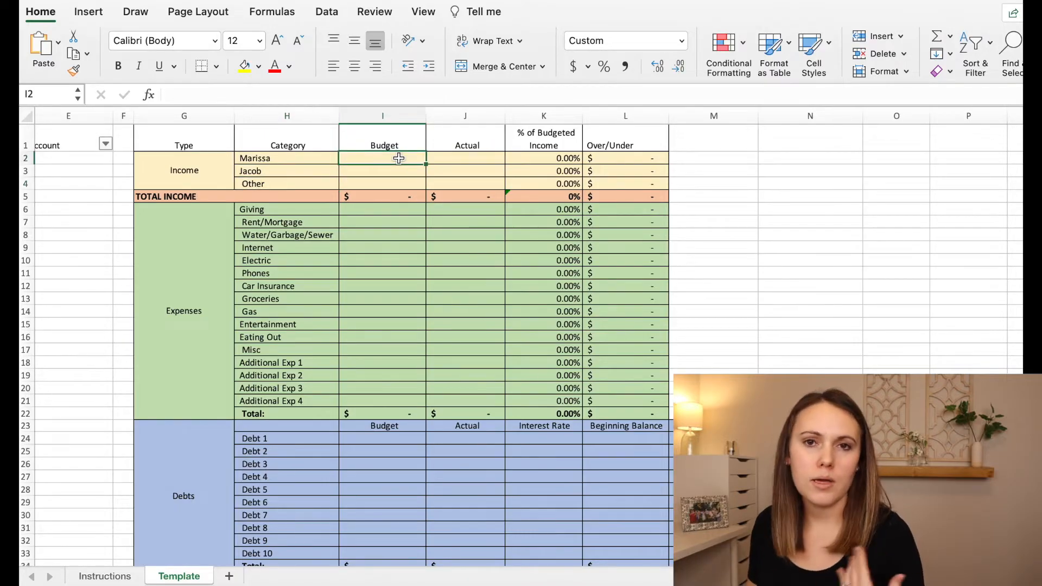
Relabel the first two income categories as Paycheck 1 and Paycheck 2.
left_click(285, 157)
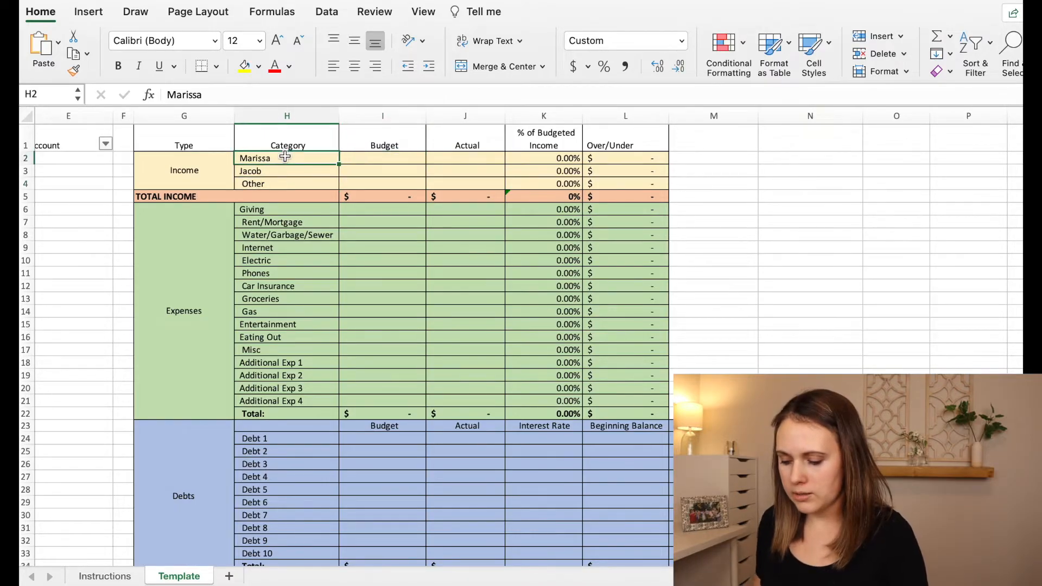
type("Paycheck 1")
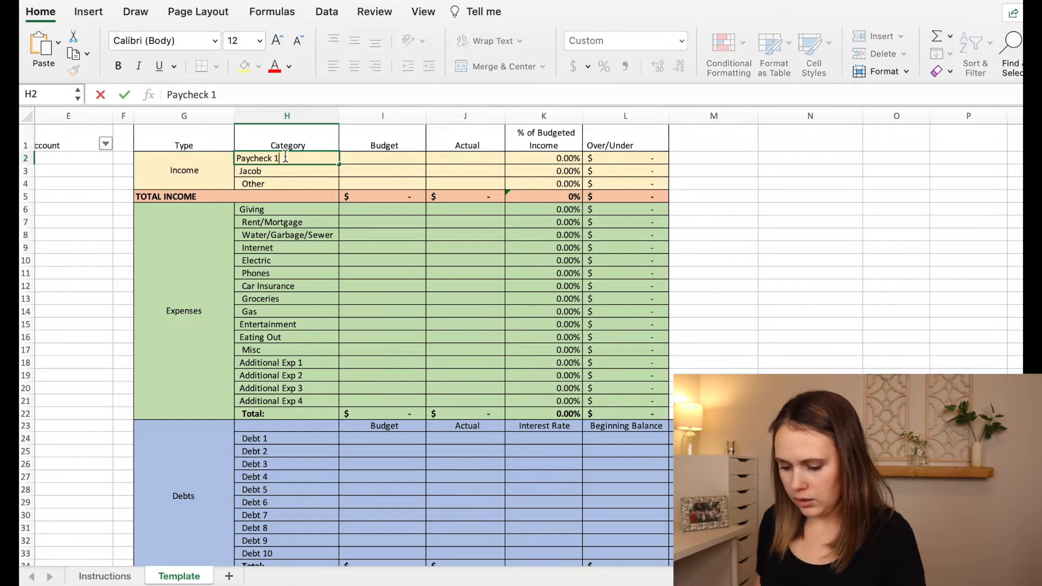
key("Return")
type("Paycheck")
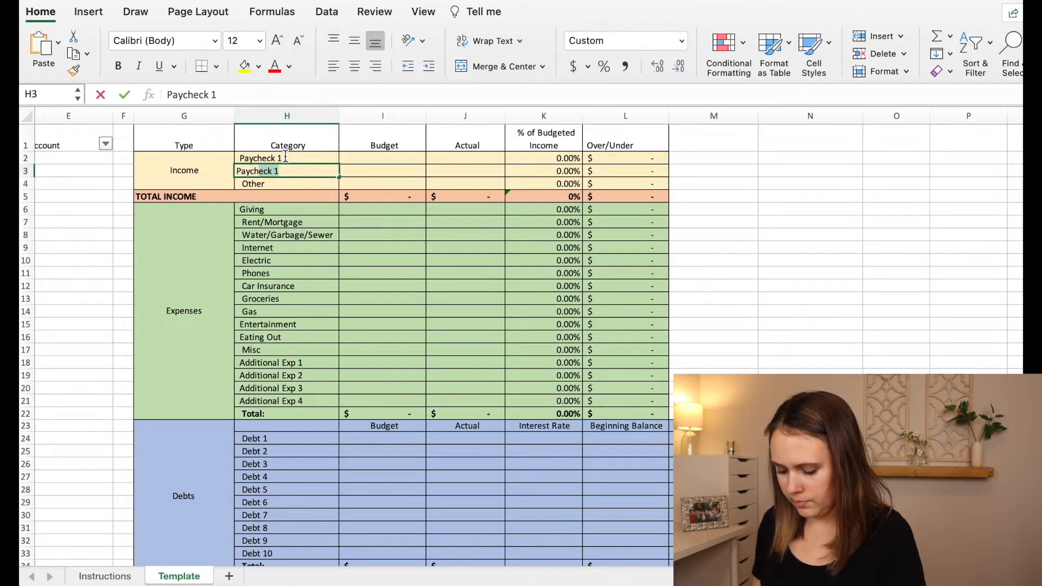
type(" 2")
key("Return")
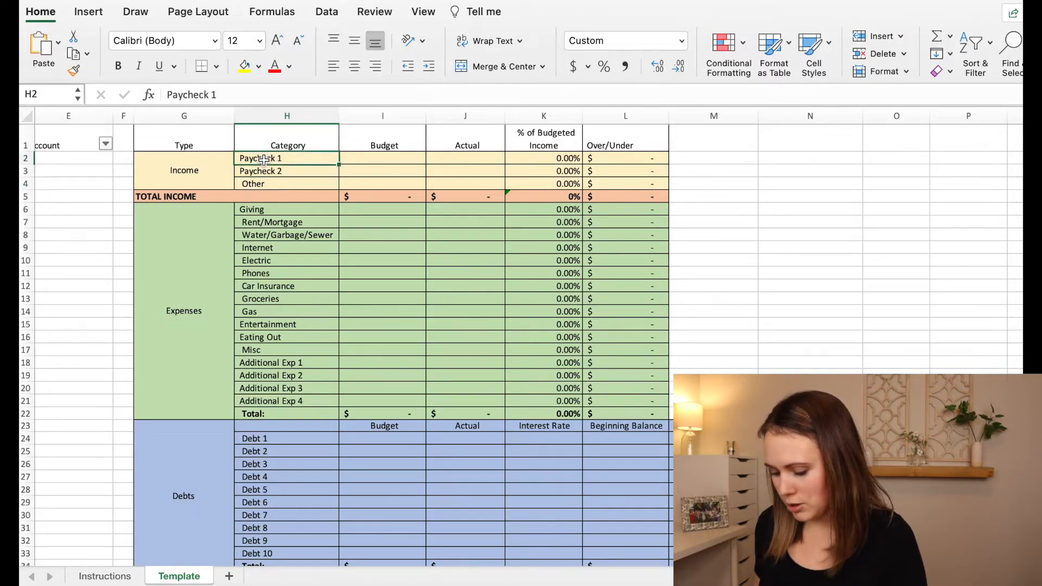
Replace the Paycheck 1 and Paycheck 2 labels with the two earners' first names, correcting the misspelled first one.
left_click(264, 159)
type("Marisssa")
key("Return")
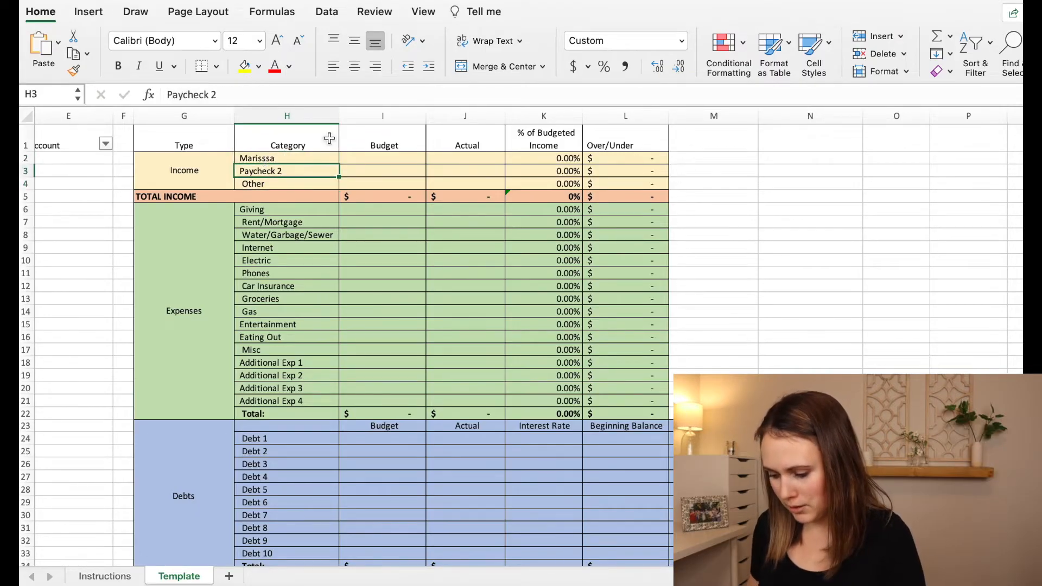
left_click(284, 148)
left_click(266, 158)
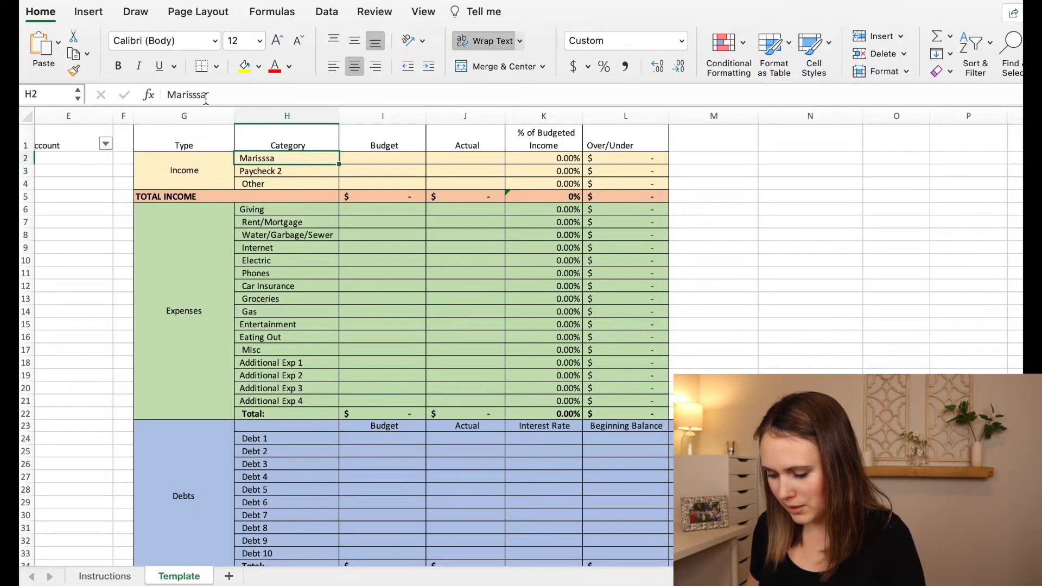
left_click(202, 94)
key("BackSpace")
key("Return")
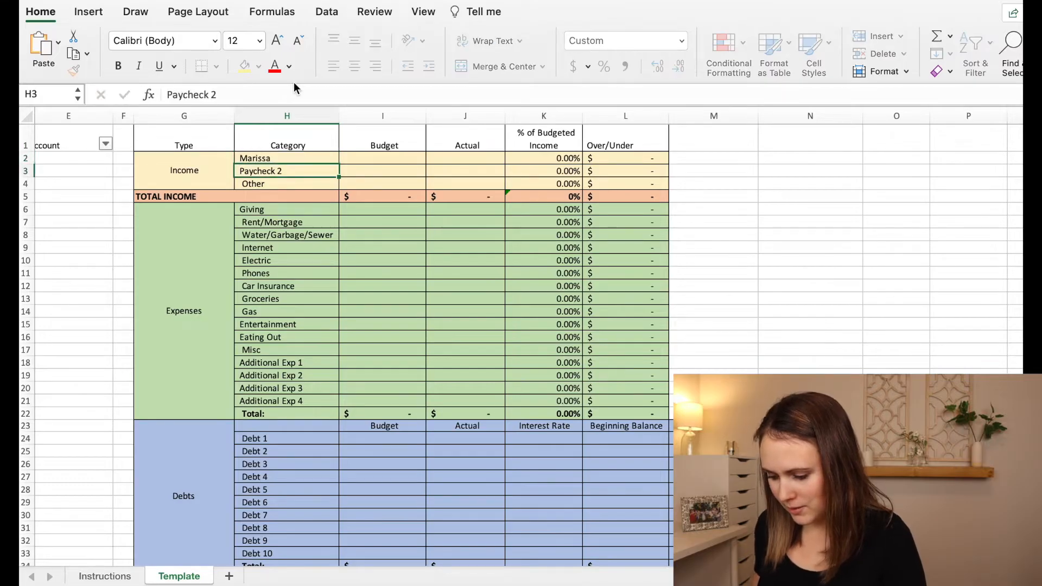
type("Jacob")
key("Return")
Enter budgeted income of 2000 for the first earner and 4000 for the second.
left_click(390, 159)
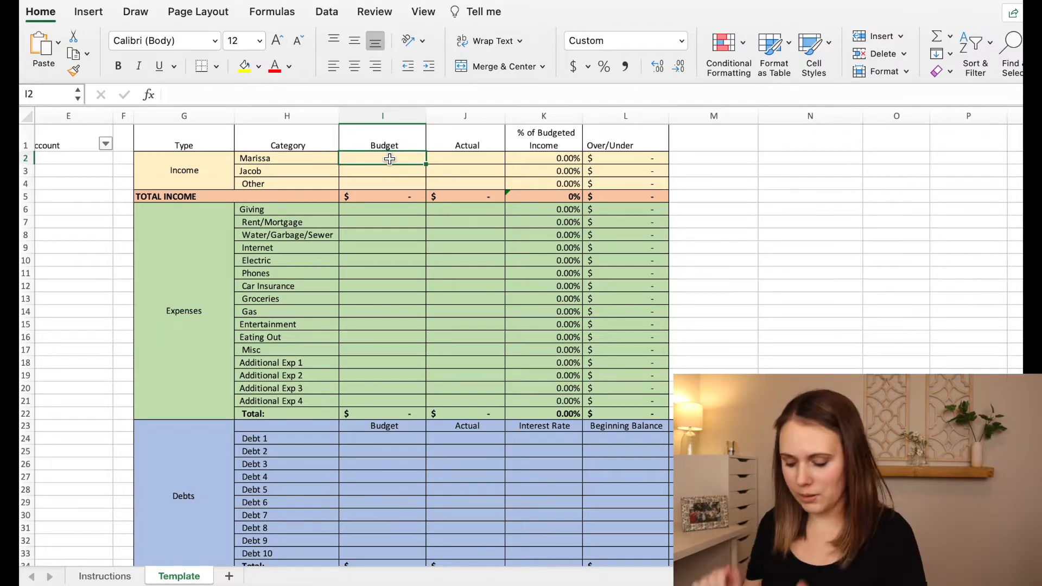
type("2000")
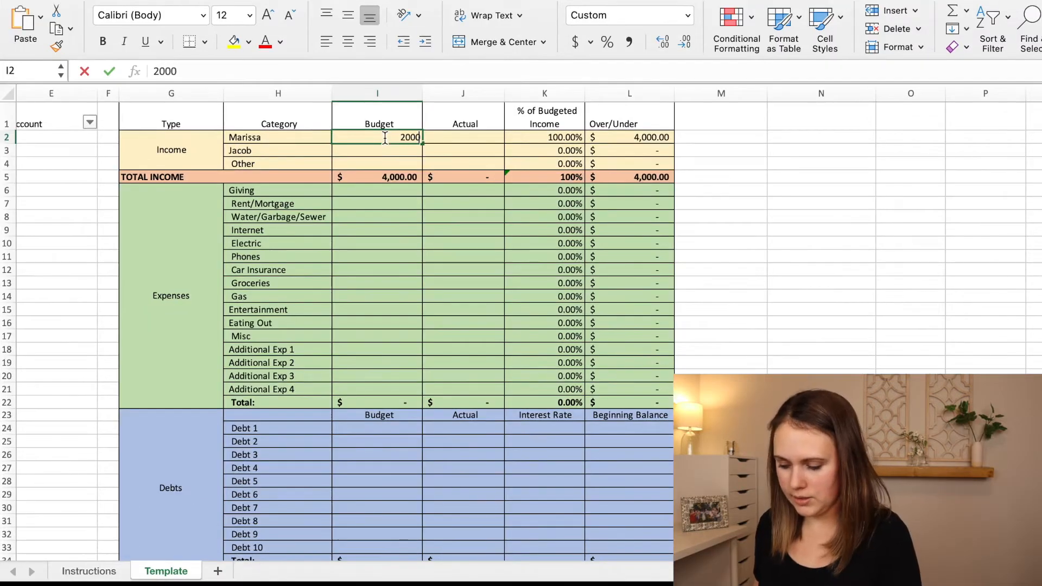
key("Return")
type("4000")
key("Return")
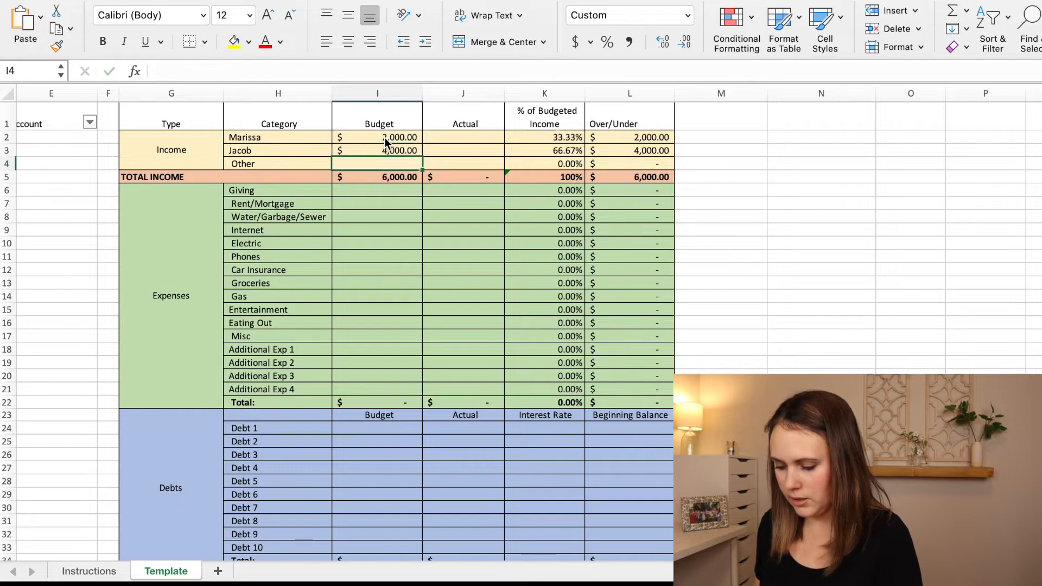
left_click(371, 177)
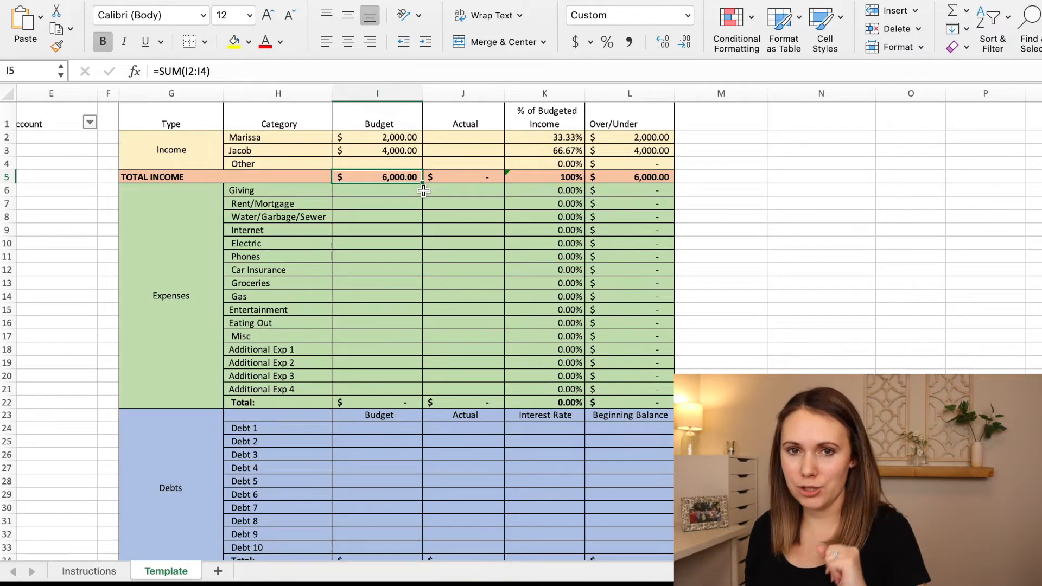
Enter the expense budgets: Giving 600, Rent/Mortgage 2200 and Water/Garbage/Sewer 95.
left_click(379, 194)
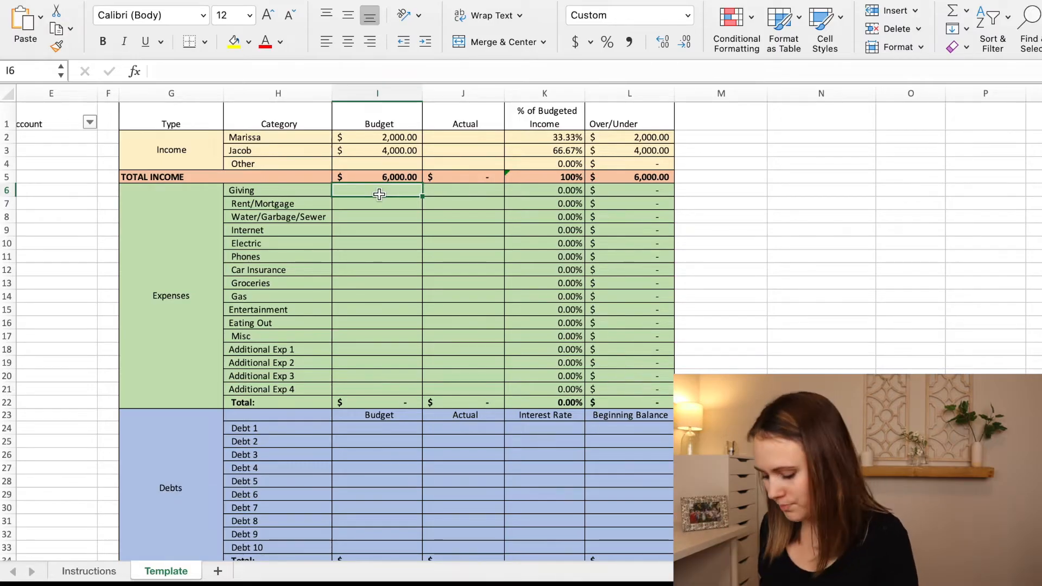
type("600")
key("Return")
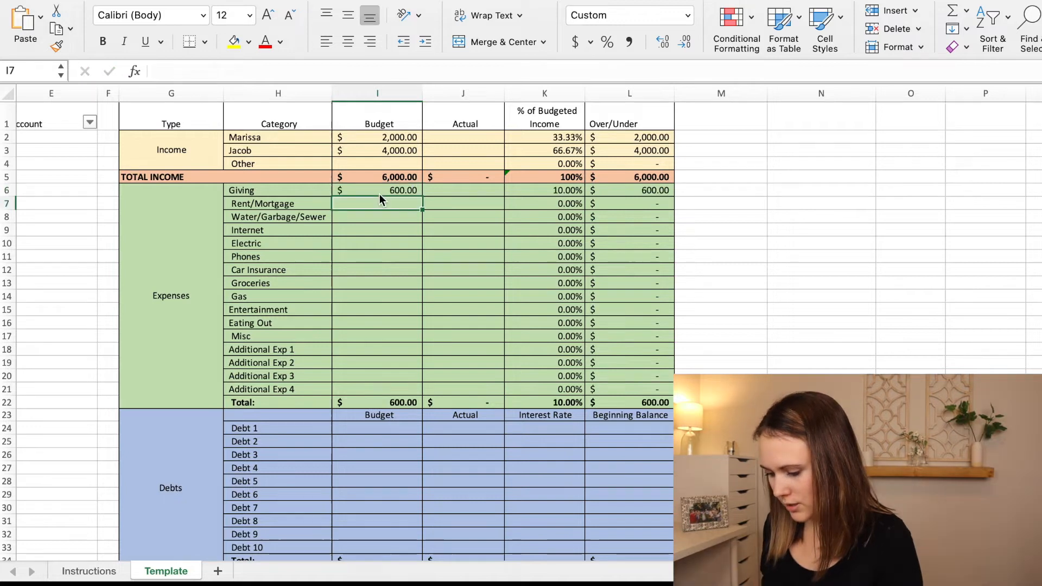
type("2200")
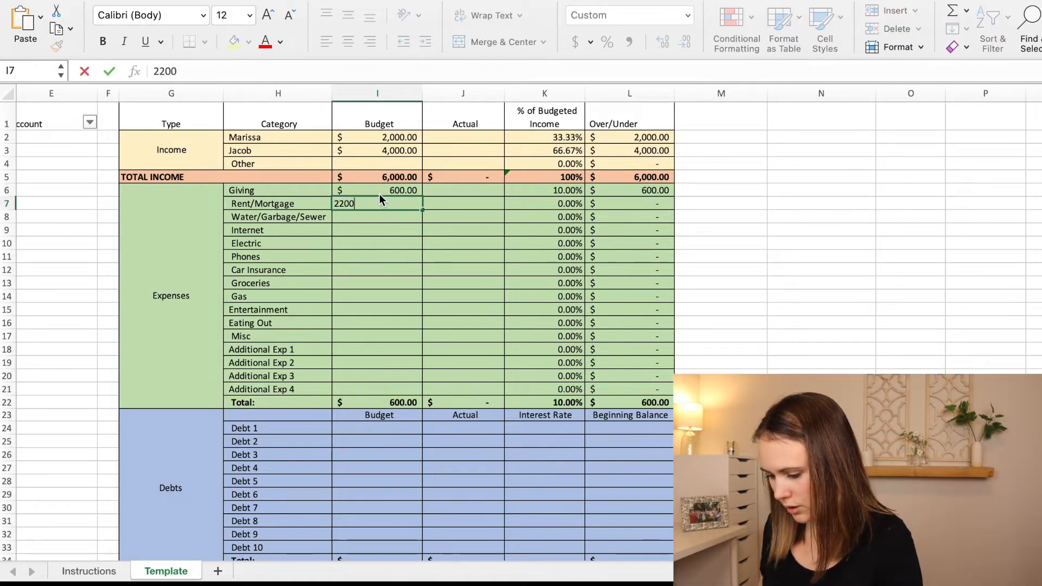
key("Return")
type("95")
key("Return")
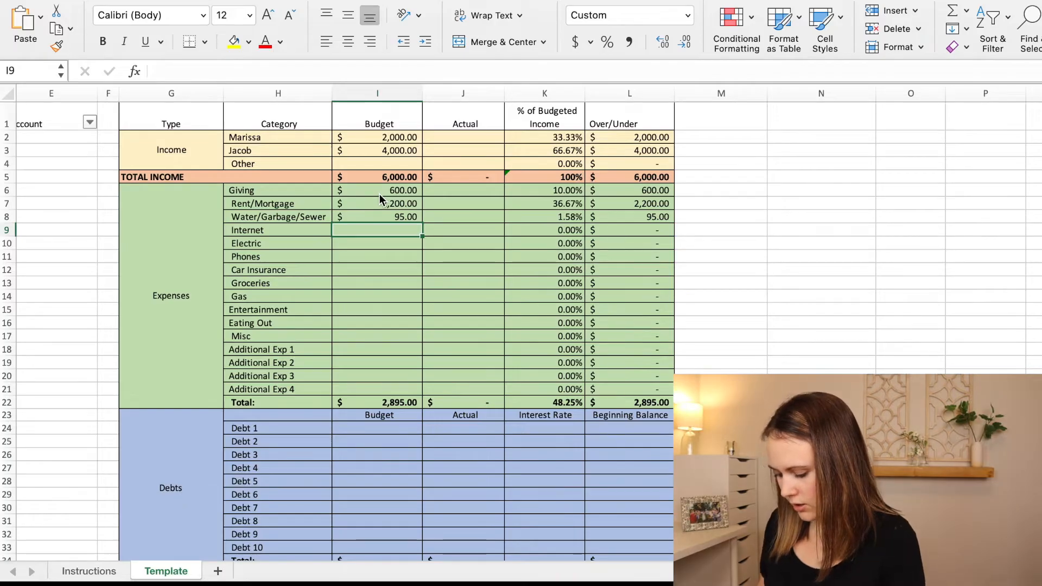
Budget 50 for Internet, 50 for Electric, 100 for Phones, 100 for Car Insurance and 500 for Groceries.
type("50")
key("Return")
type("50")
key("Return")
type("100")
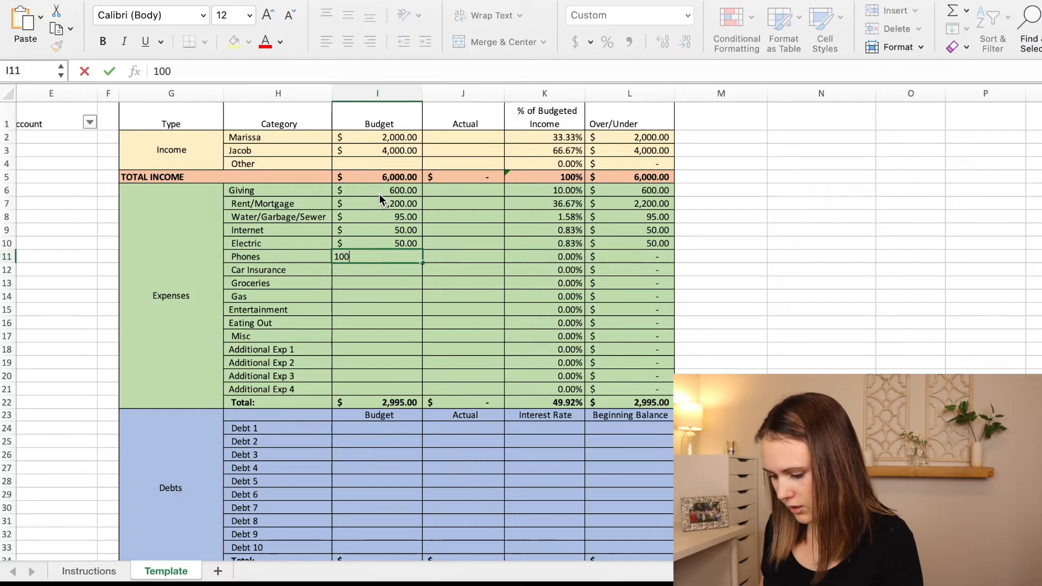
key("Return")
type("100")
key("Return")
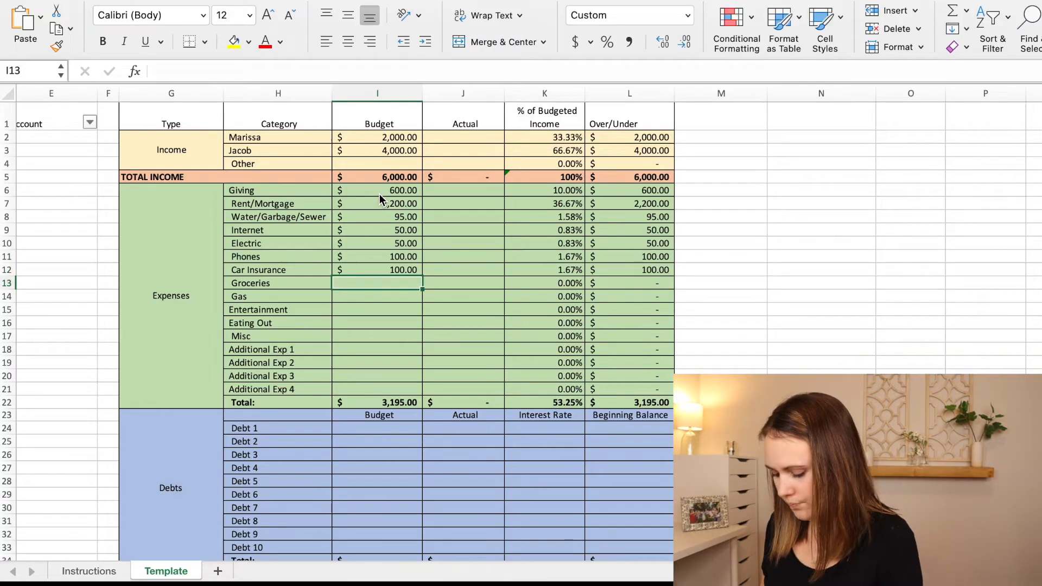
type("500")
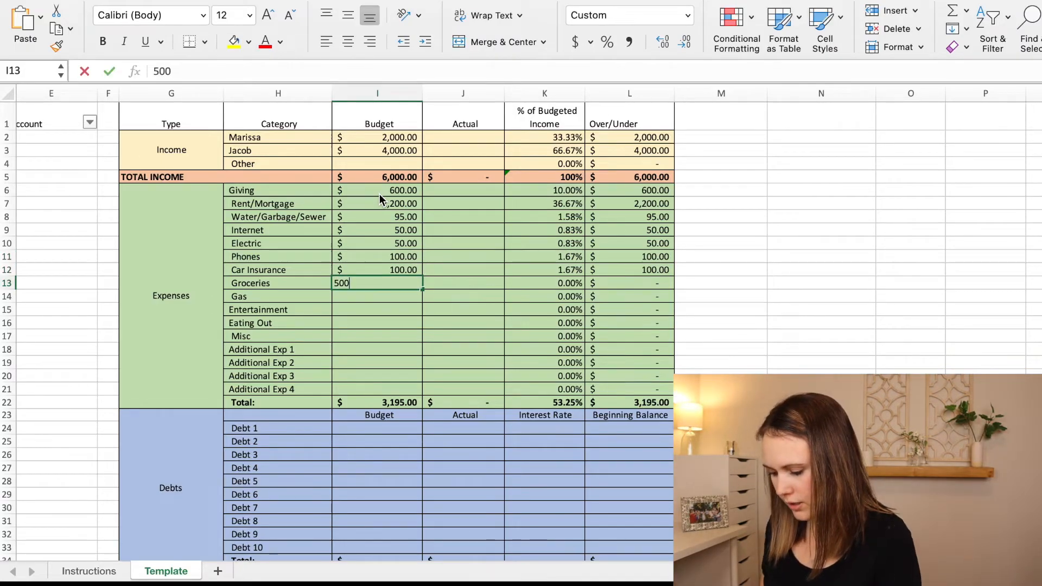
key("Return")
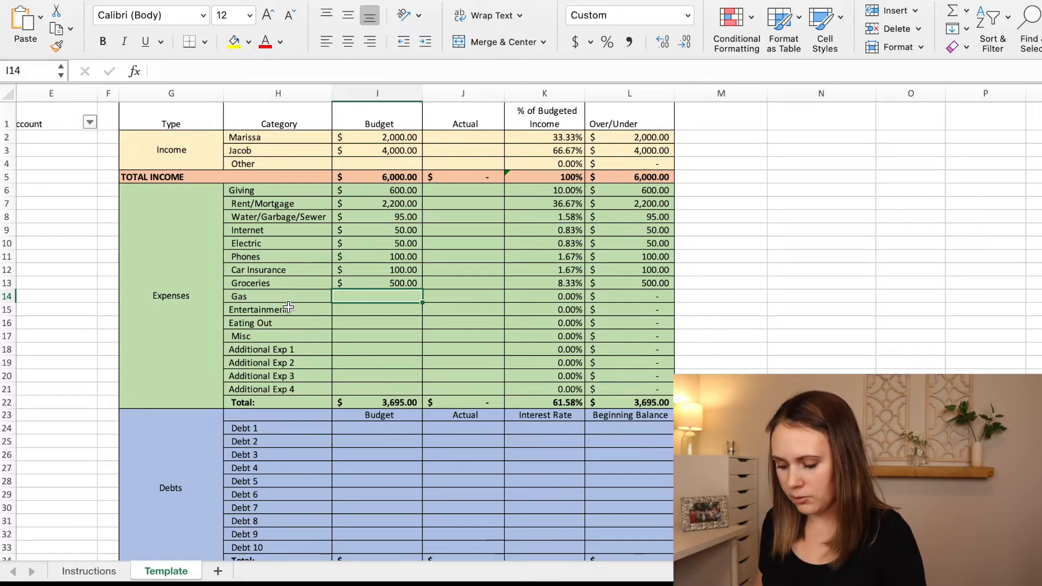
Rename the expense categories Additional Exp 1, 2 and 3 as Daycare, Hulu and Netflix.
left_click(284, 360)
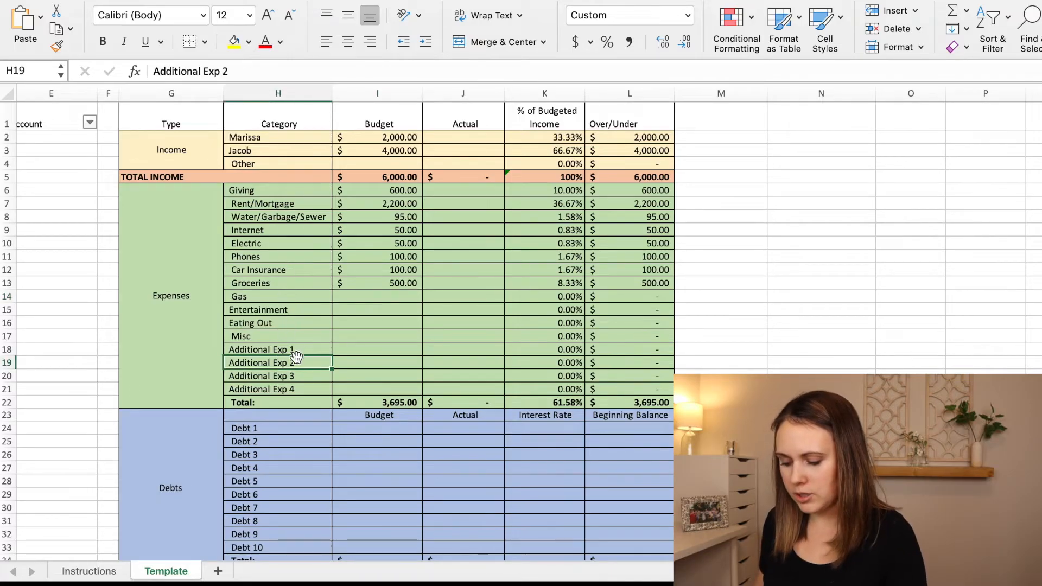
left_click(293, 350)
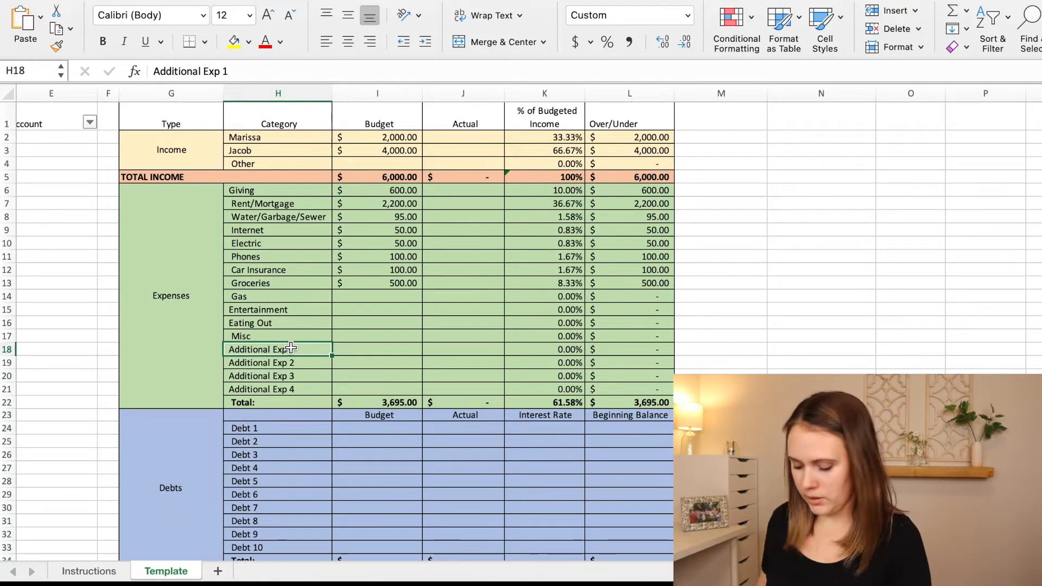
type("Daycare")
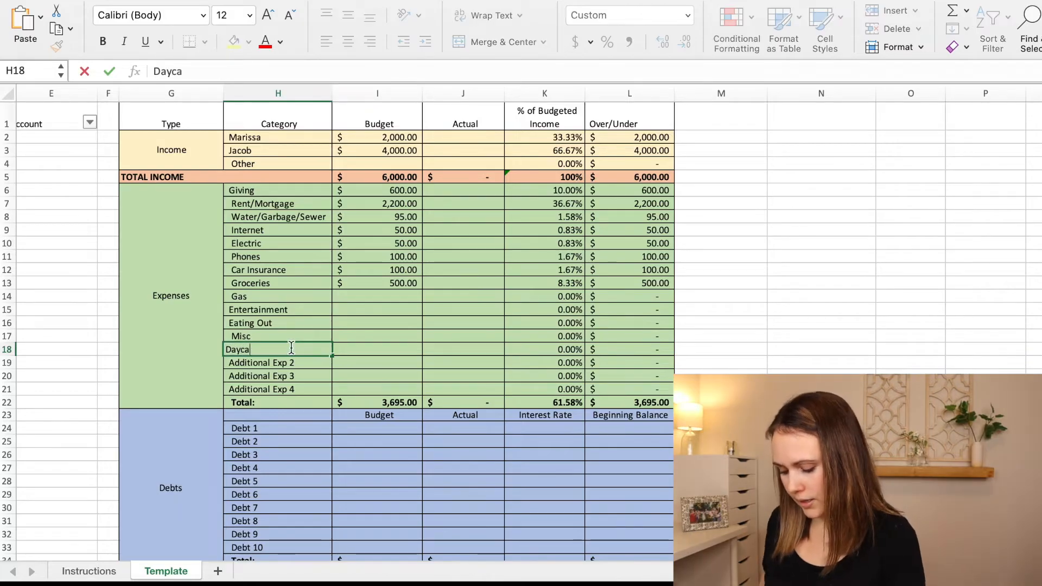
key("Return")
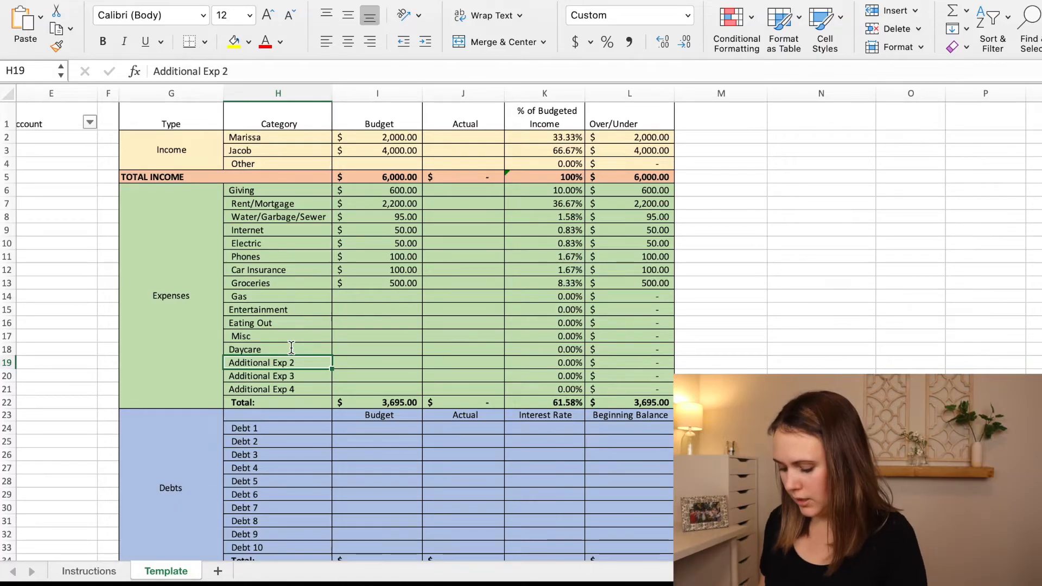
type("Hulu")
key("Return")
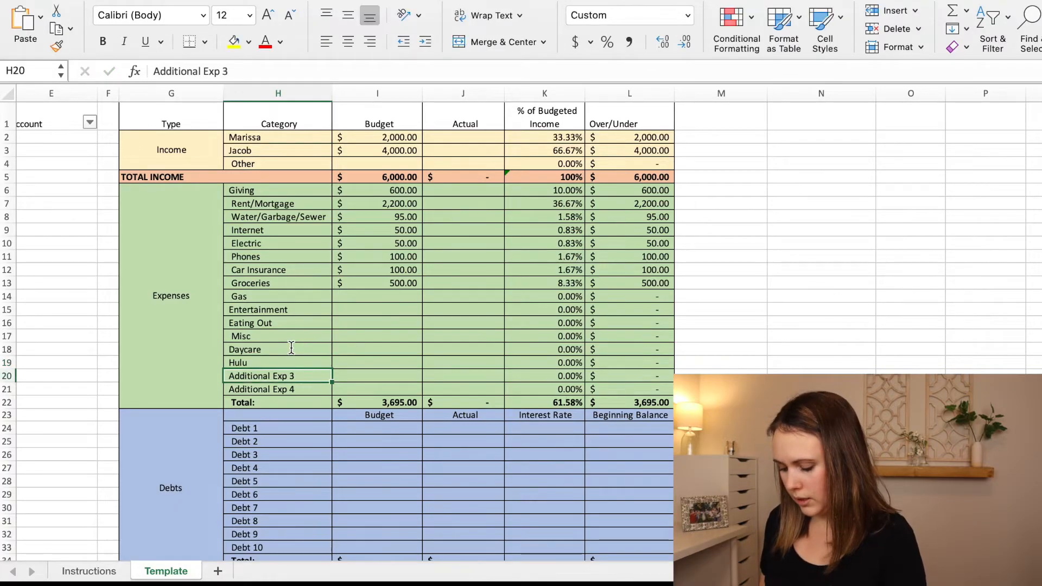
type("Netflix")
key("Return")
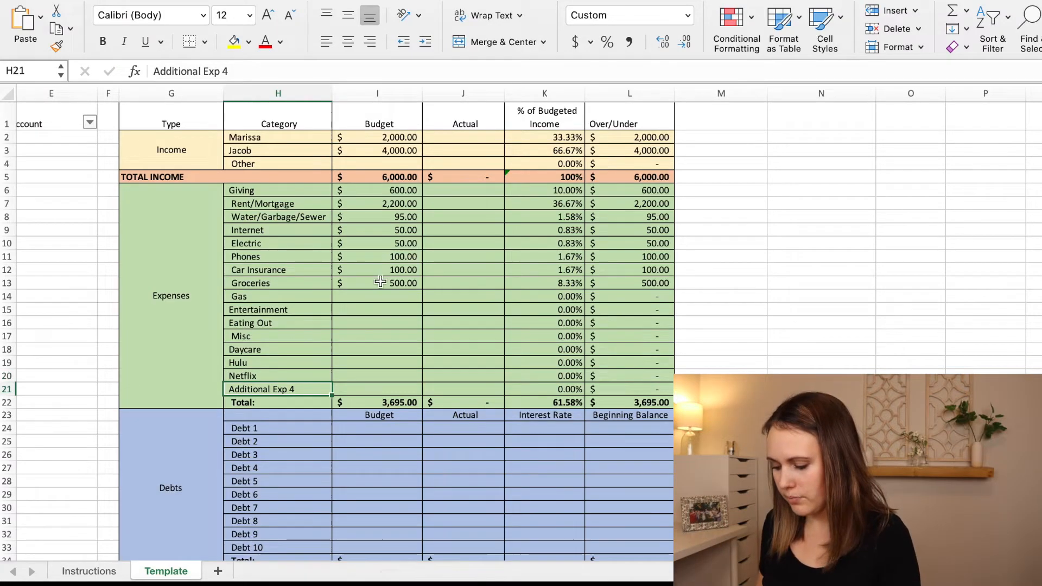
Budget 100 for Gas and 100 for Misc in the Expenses section.
left_click(380, 301)
type("100")
key("Return")
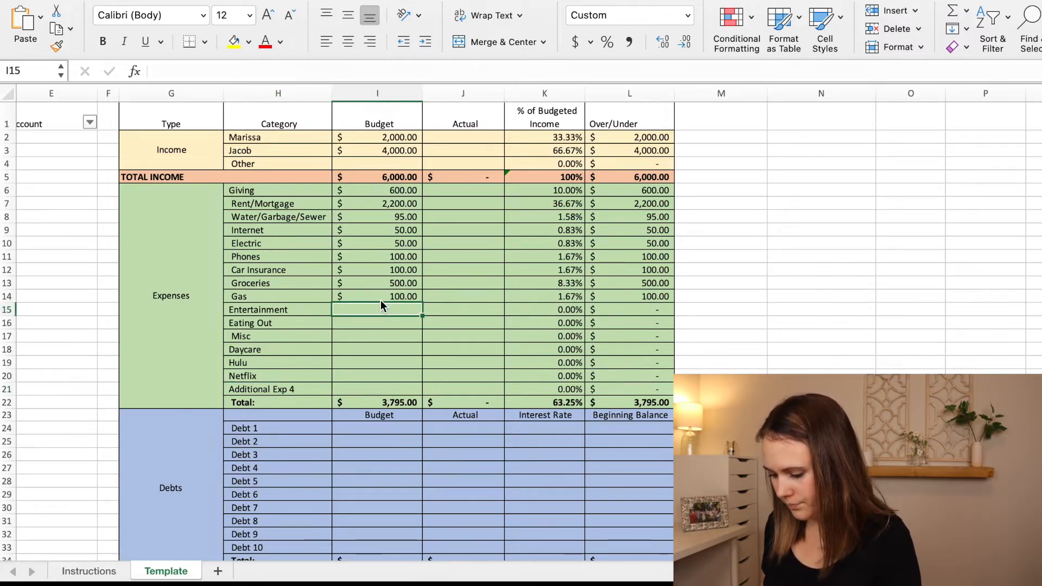
left_click(375, 334)
type("100")
key("Return")
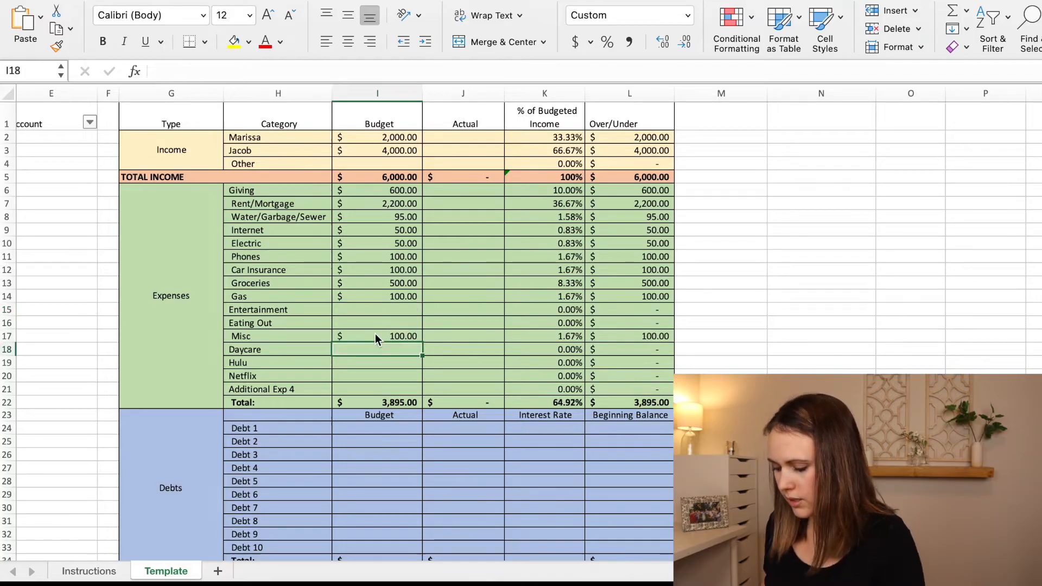
Insert a blank row above Additional Exp 4 in the Expenses section.
left_click(274, 391)
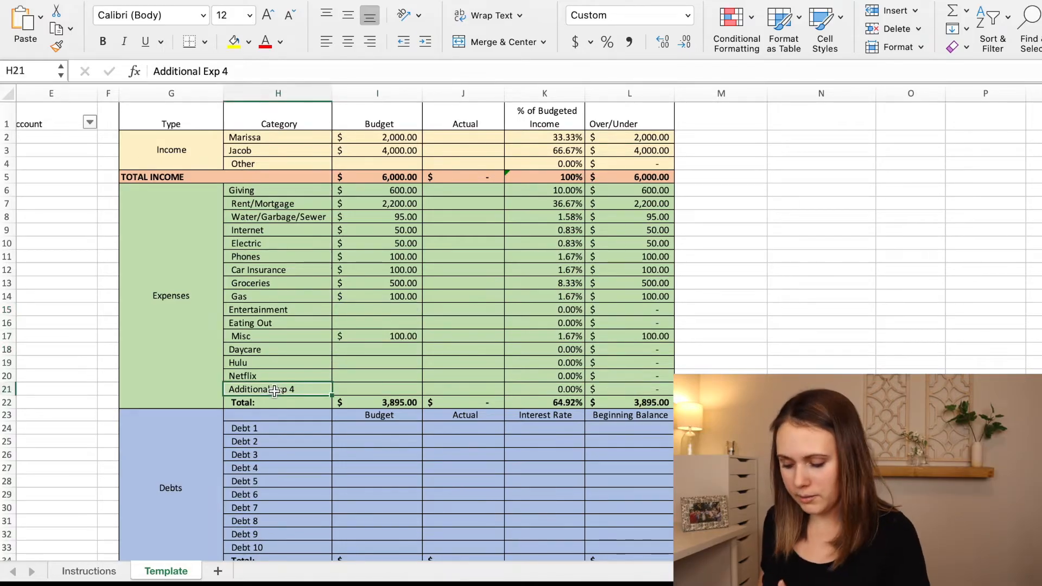
scroll(251, 389, "left", 1)
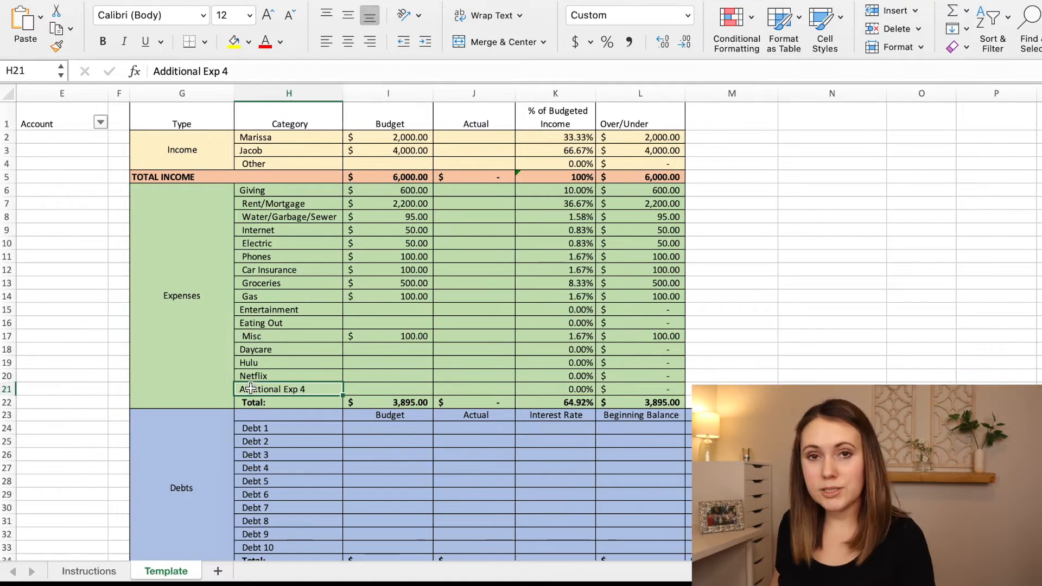
left_click(312, 405)
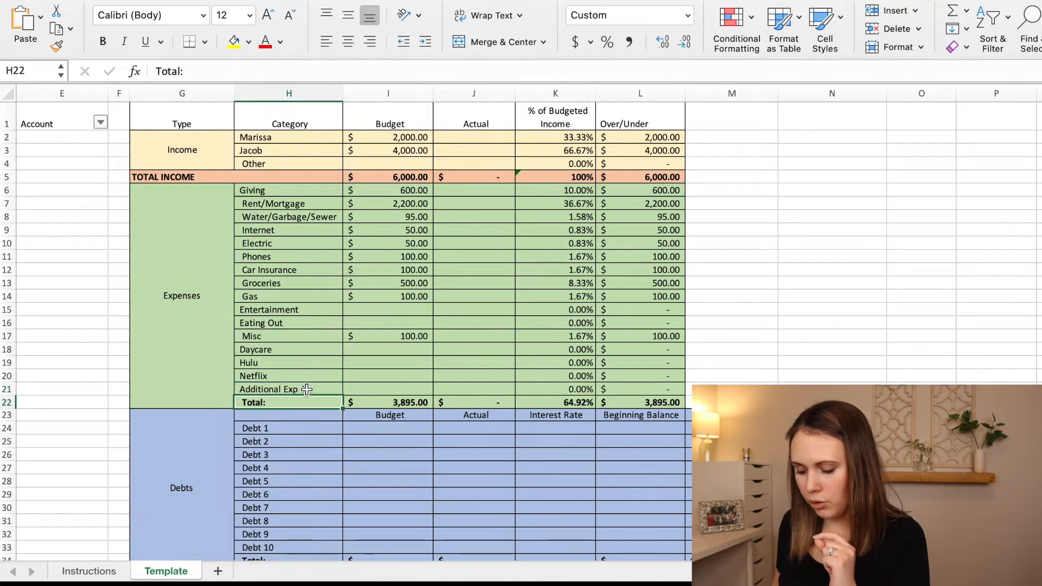
left_click(306, 387)
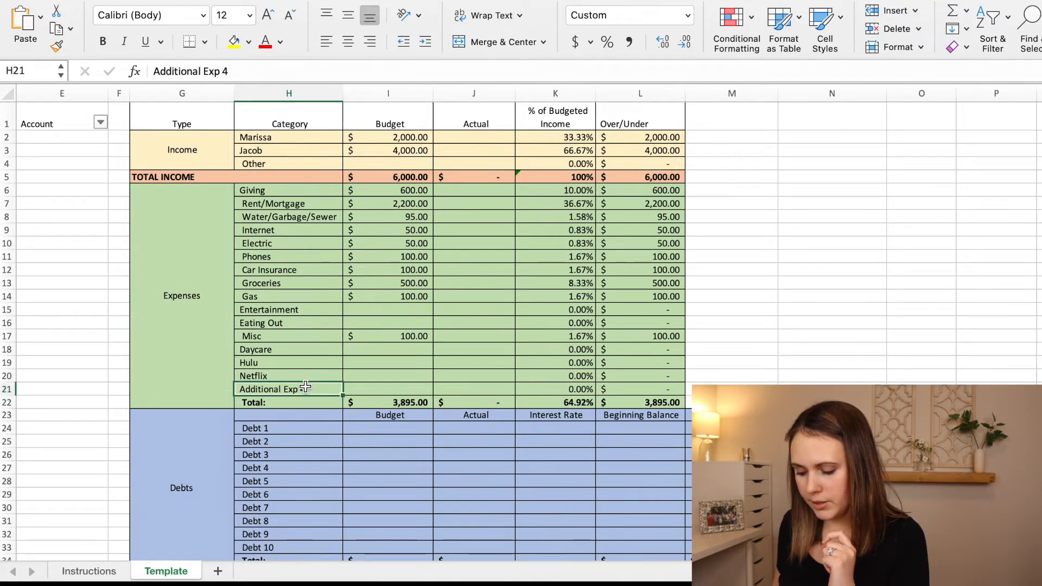
left_click(10, 389)
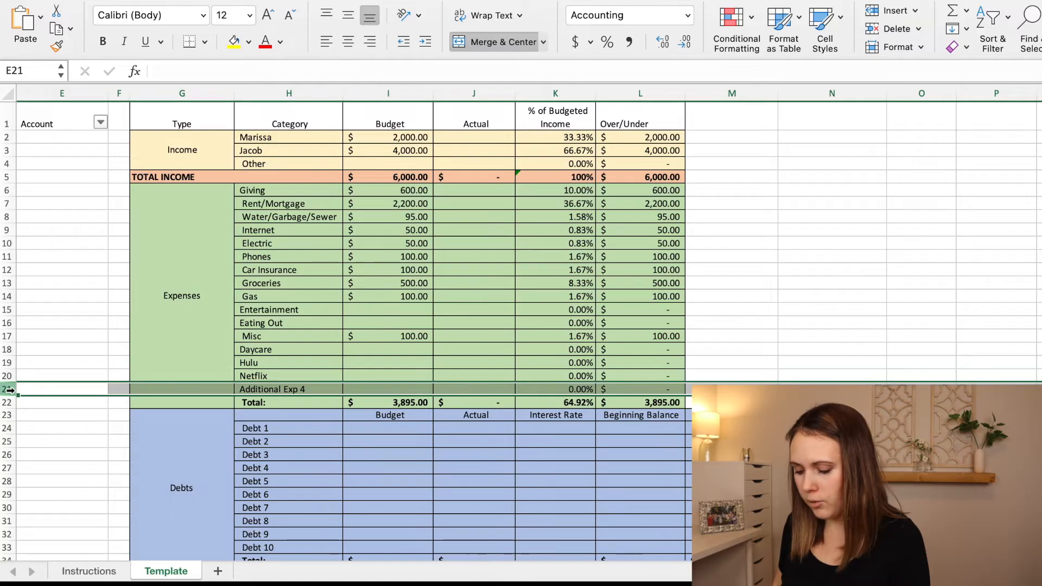
right_click(10, 390)
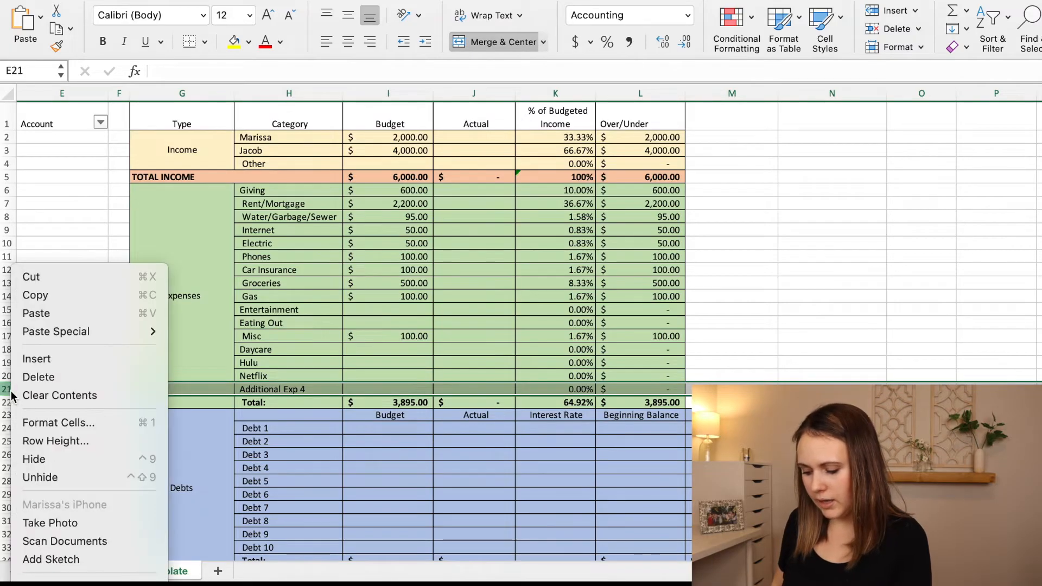
left_click(35, 362)
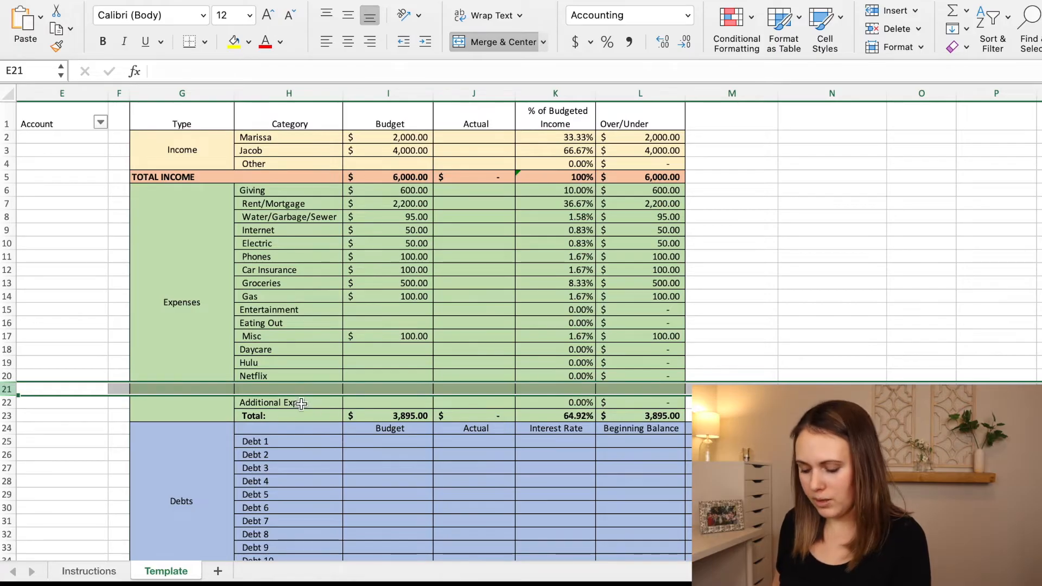
Inspect the Expenses budget total formula to check that its range includes the inserted row.
left_click(302, 402)
double_click(387, 415)
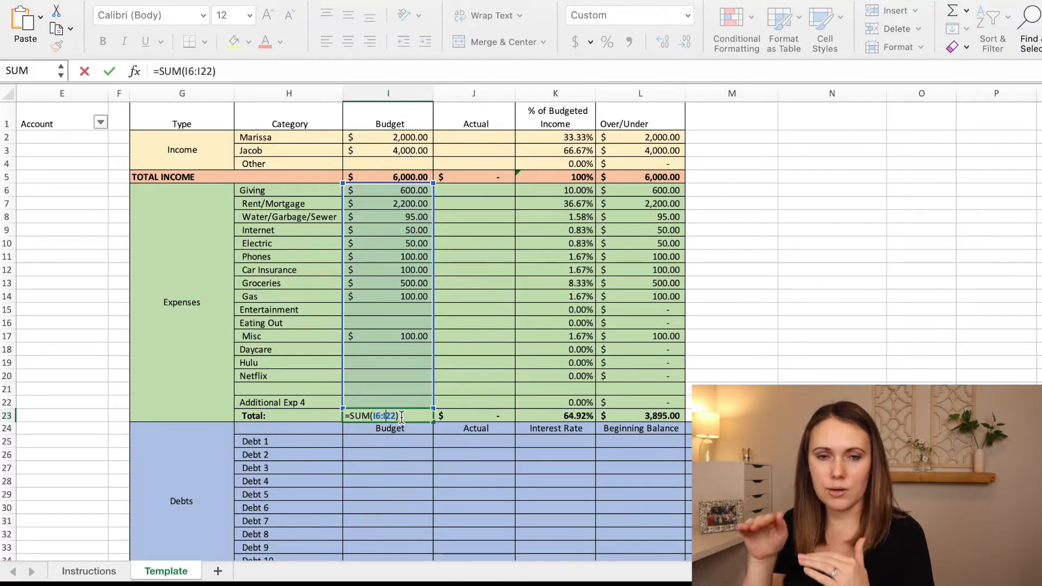
key("Return")
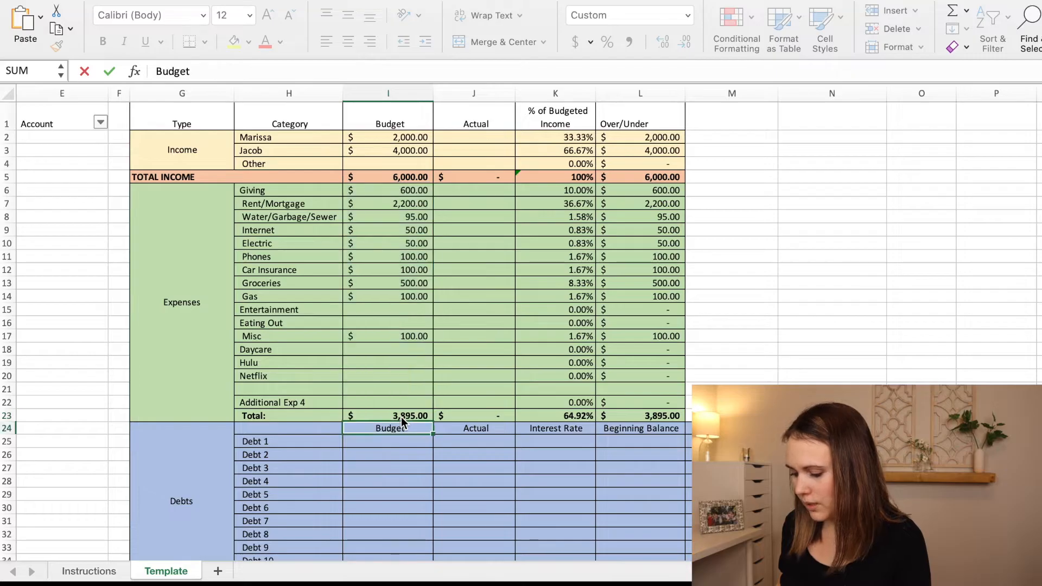
Fill the Netflix row's % of Budgeted Income and Over/Under formulas down into the blank row 21.
left_click(575, 388)
left_click(624, 391)
left_click(552, 392)
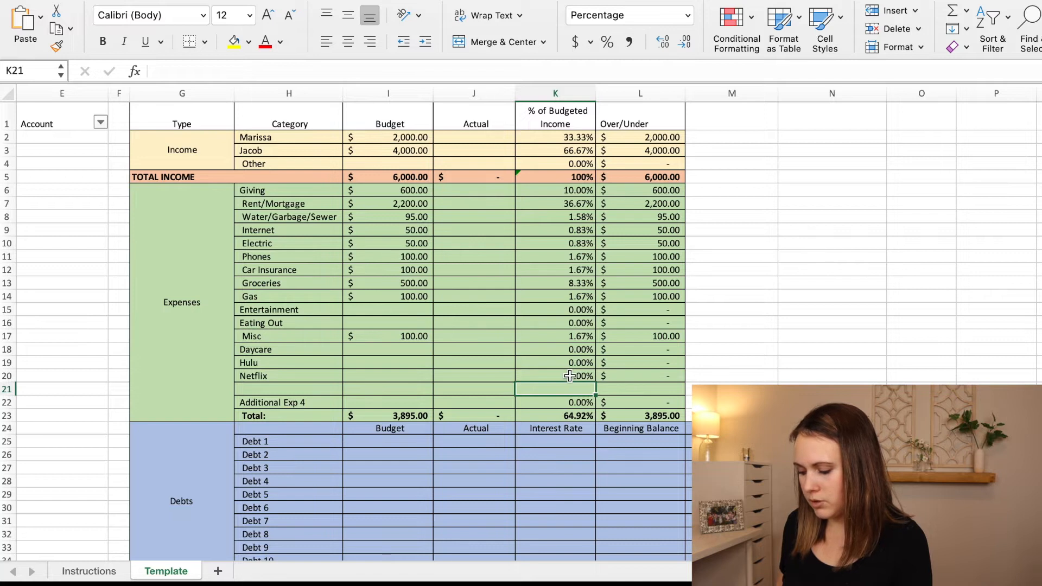
left_click_drag(567, 377, 619, 376)
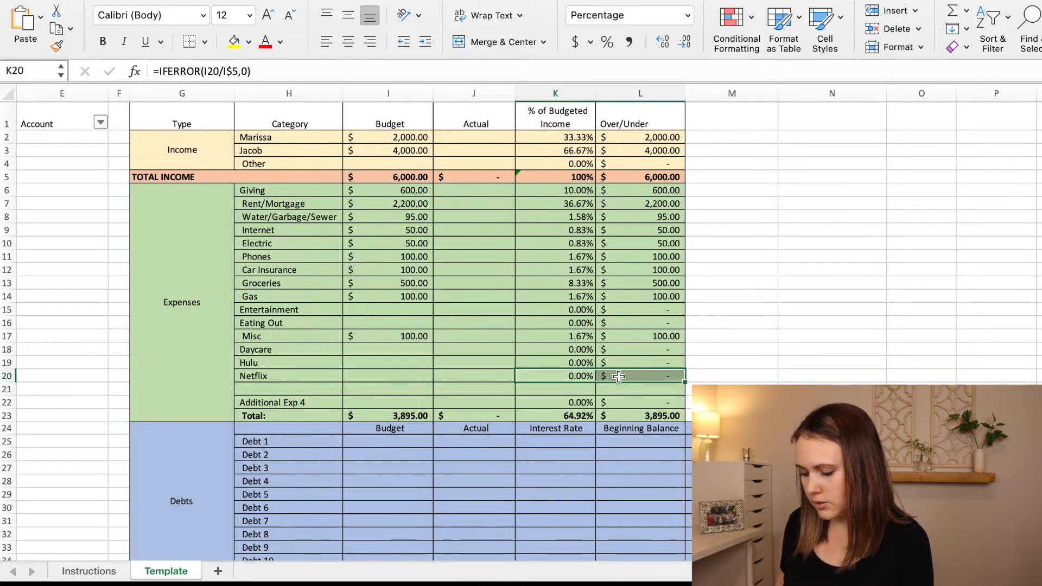
left_click(559, 378)
left_click_drag(564, 377, 620, 382)
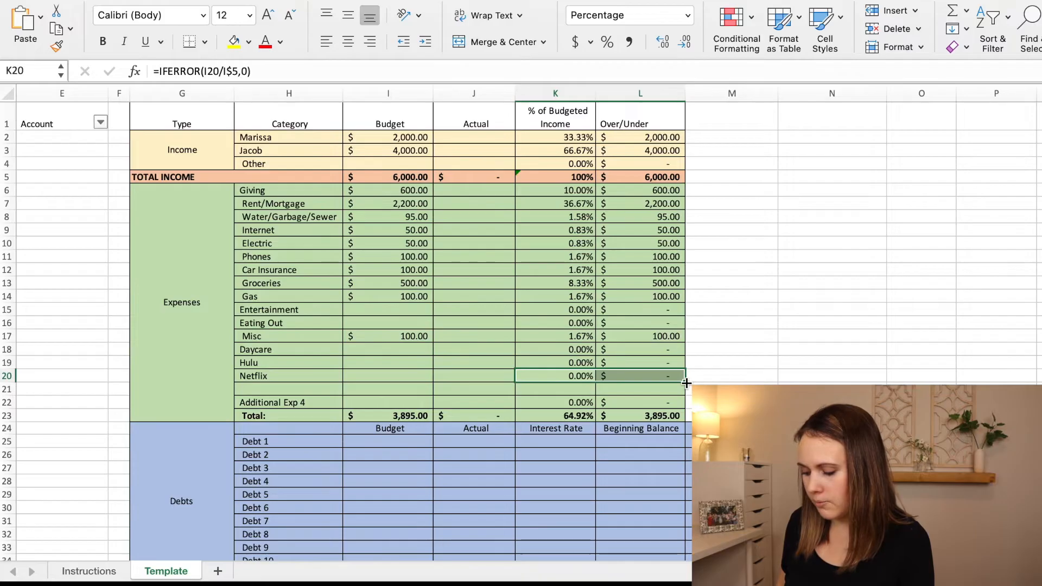
left_click_drag(687, 385, 687, 391)
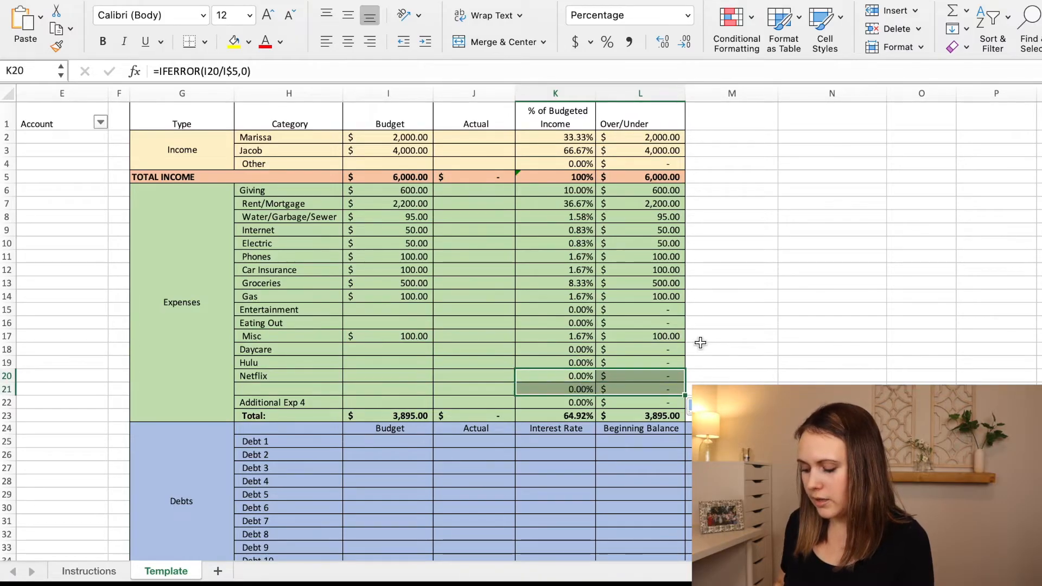
Compare the Over/Under formulas in the Netflix row and the new row beneath it.
left_click(627, 373)
double_click(627, 373)
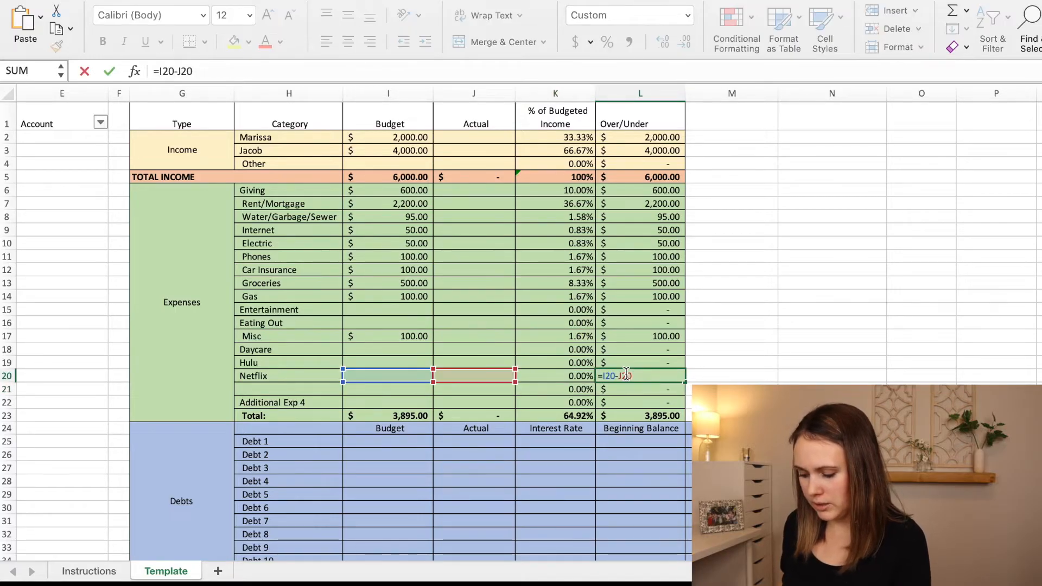
key("Return")
double_click(626, 390)
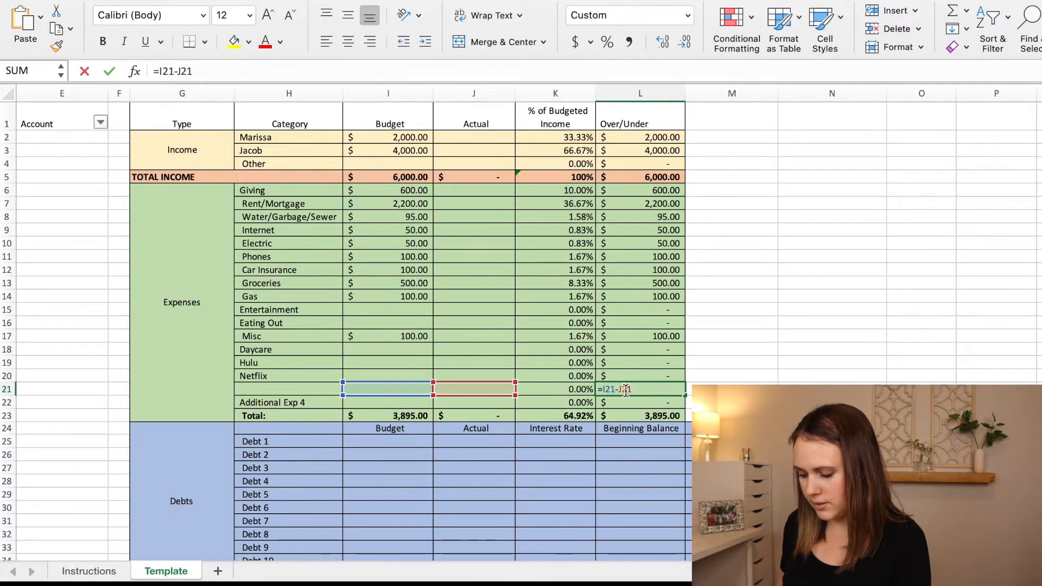
key("Return")
left_click(298, 393)
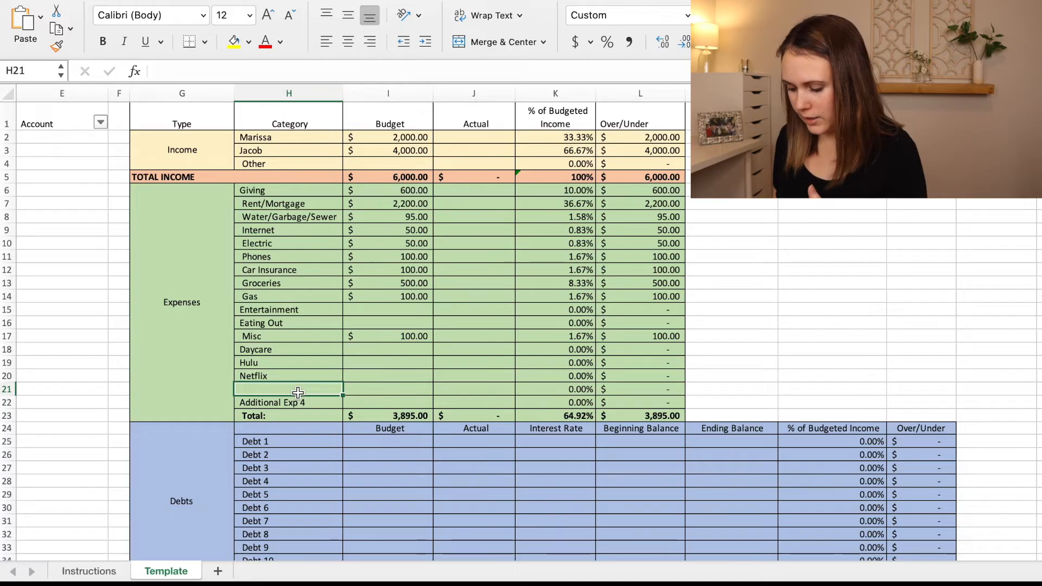
Rename Debt 1 as Student Loan and Debt 2 as Car in the Debts section.
scroll(433, 373, "down", 3)
scroll(434, 373, "down", 5)
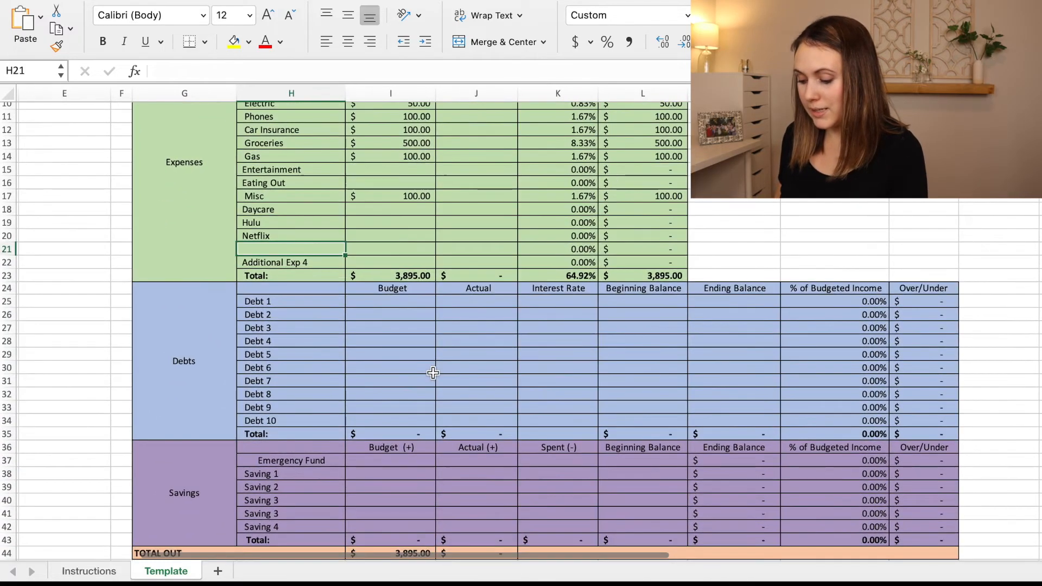
scroll(433, 373, "down", 1)
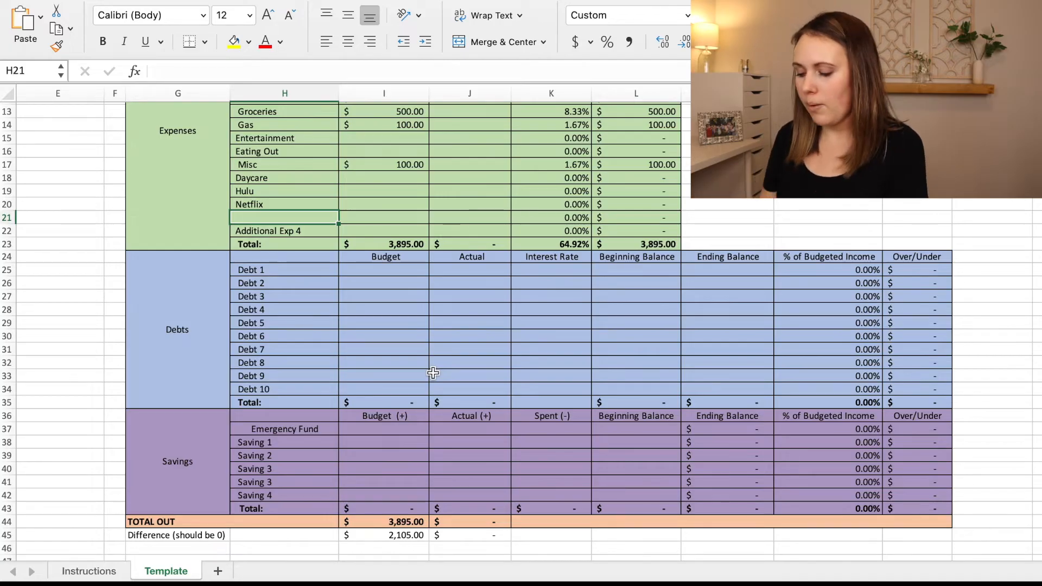
scroll(433, 373, "up", 6)
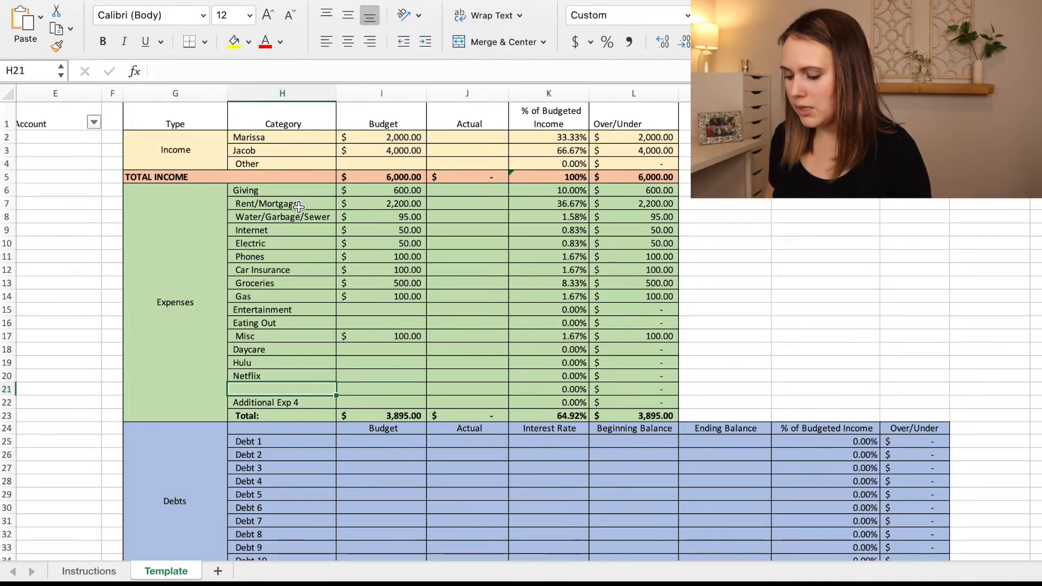
scroll(298, 207, "down", 5)
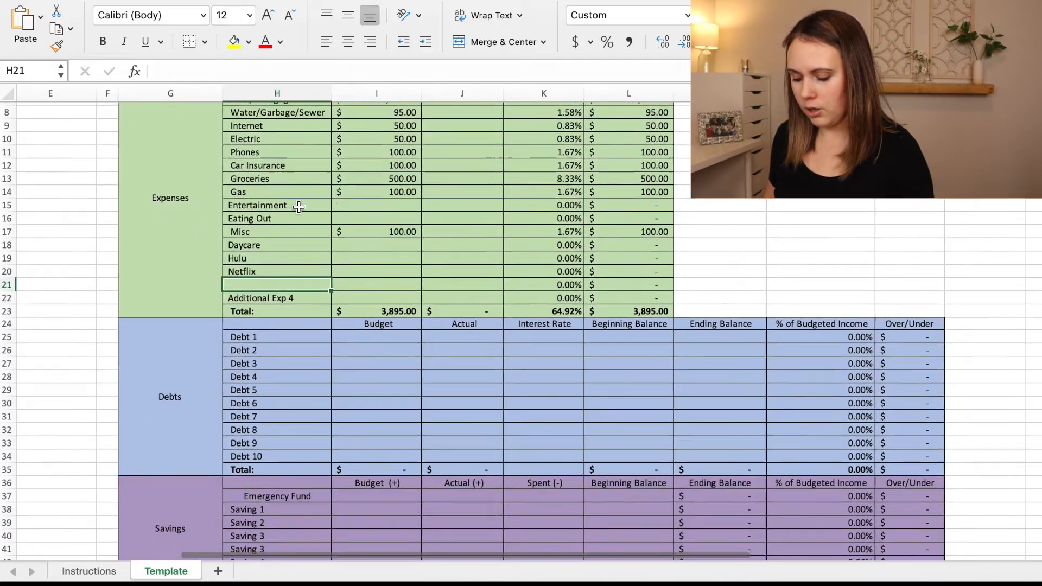
scroll(298, 207, "down", 2)
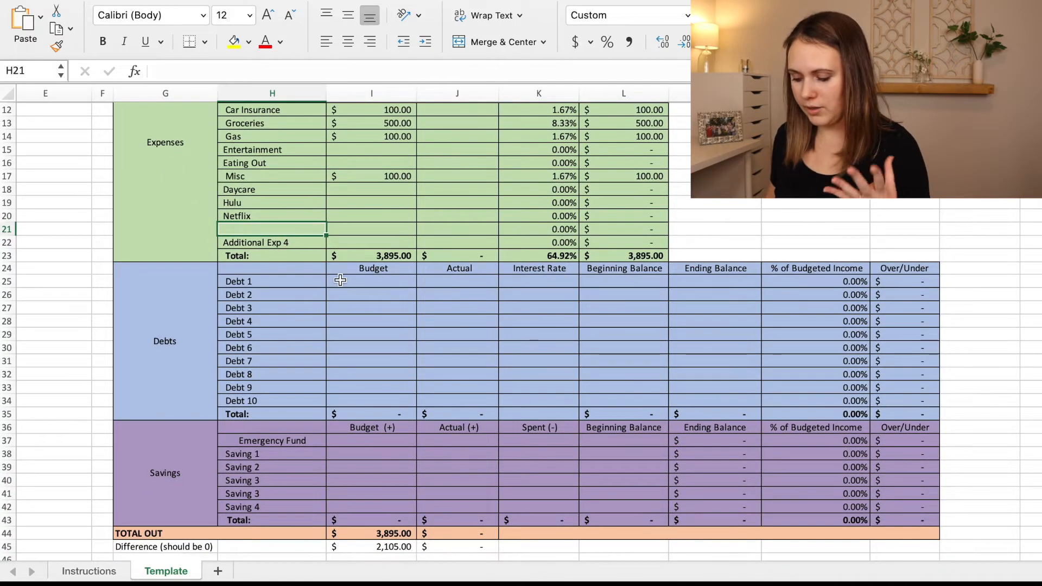
left_click(306, 280)
type("Steunde")
key("BackSpace")
key("BackSpace")
key("BackSpace")
key("BackSpace")
key("BackSpace")
type("ud")
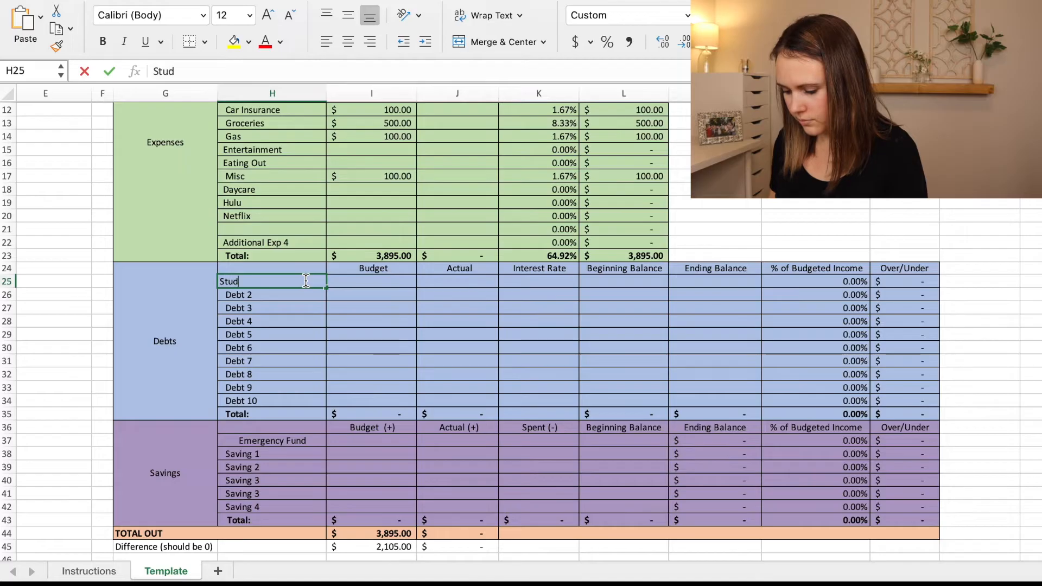
type("ent Loan")
key("Return")
type("Car")
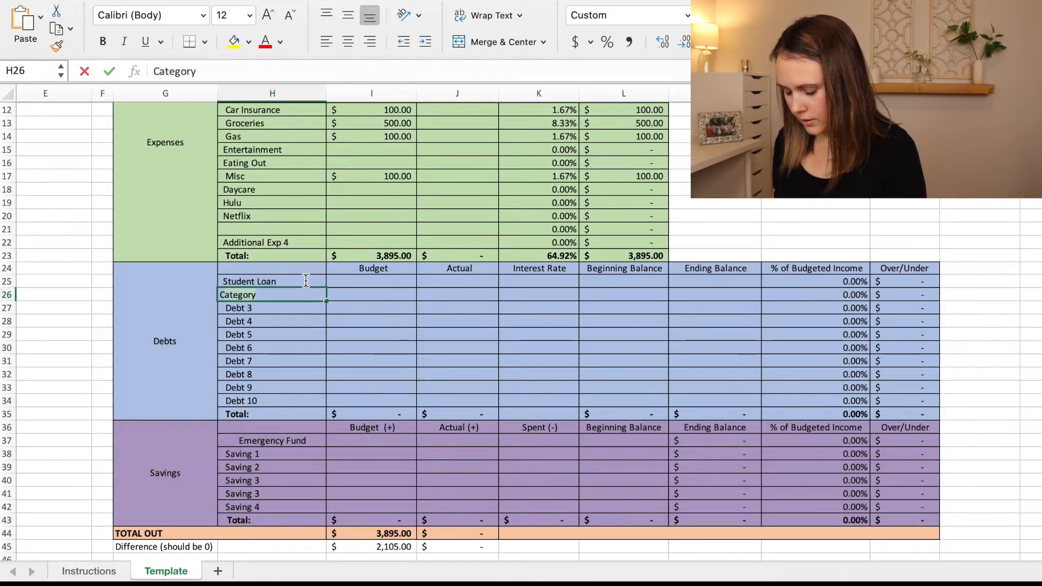
key("Return")
Rename Debt 3 as Credit Card.
type("Creidt ")
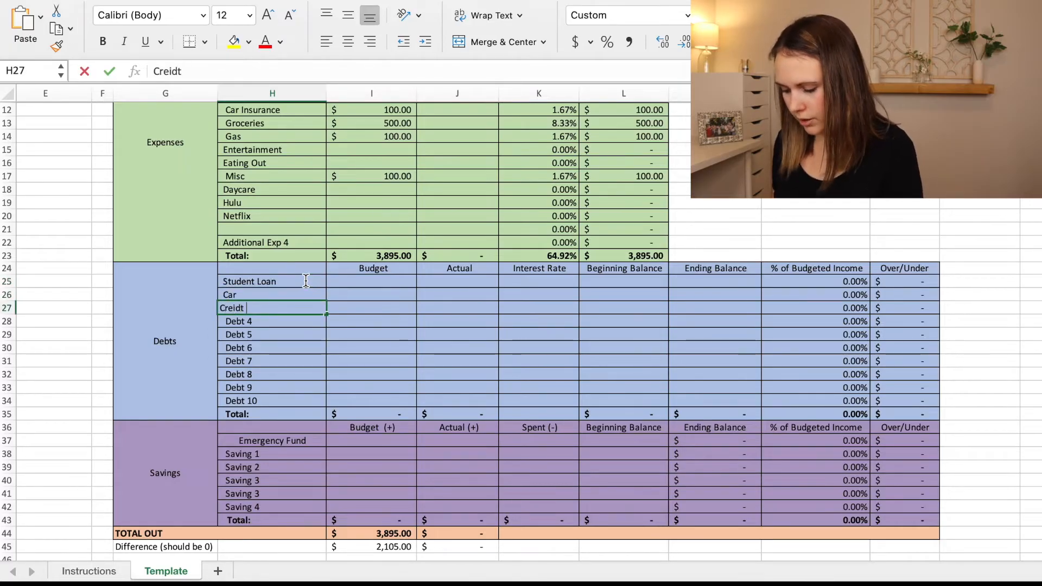
type("Car")
key("BackSpace")
key("BackSpace")
key("BackSpace")
key("BackSpace")
key("BackSpace")
key("BackSpace")
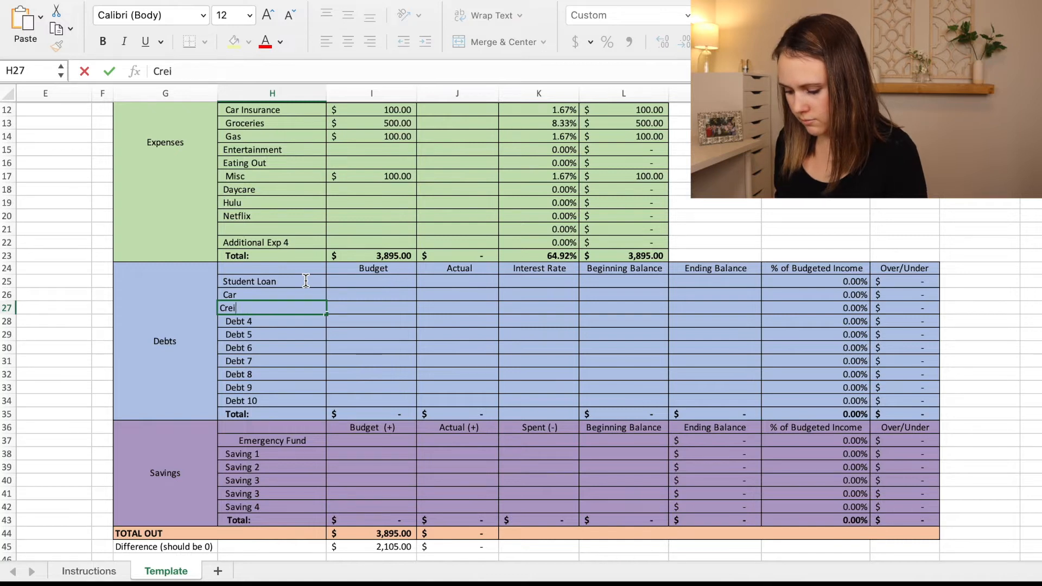
type("dit Card")
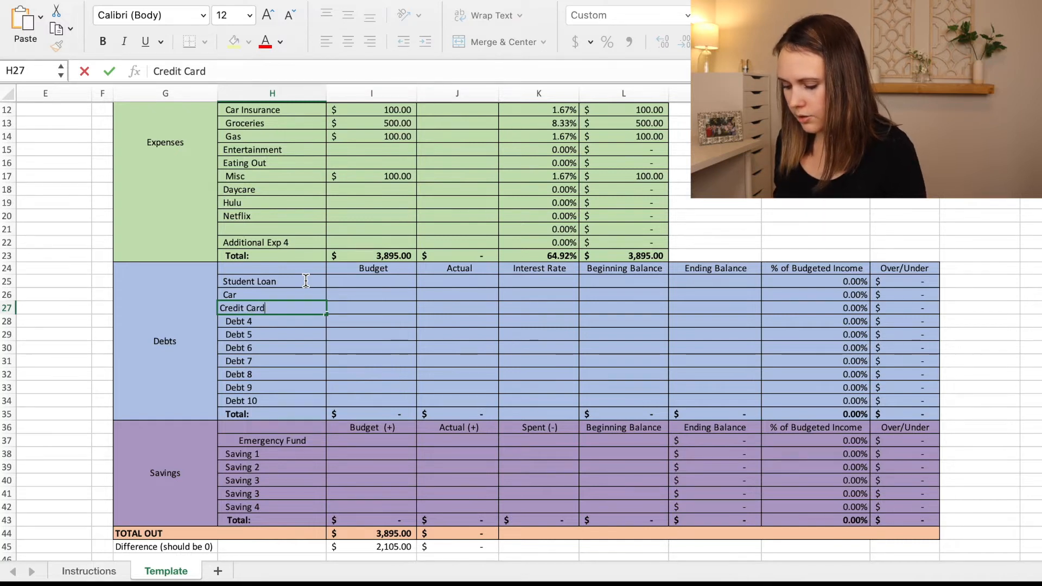
key("Return")
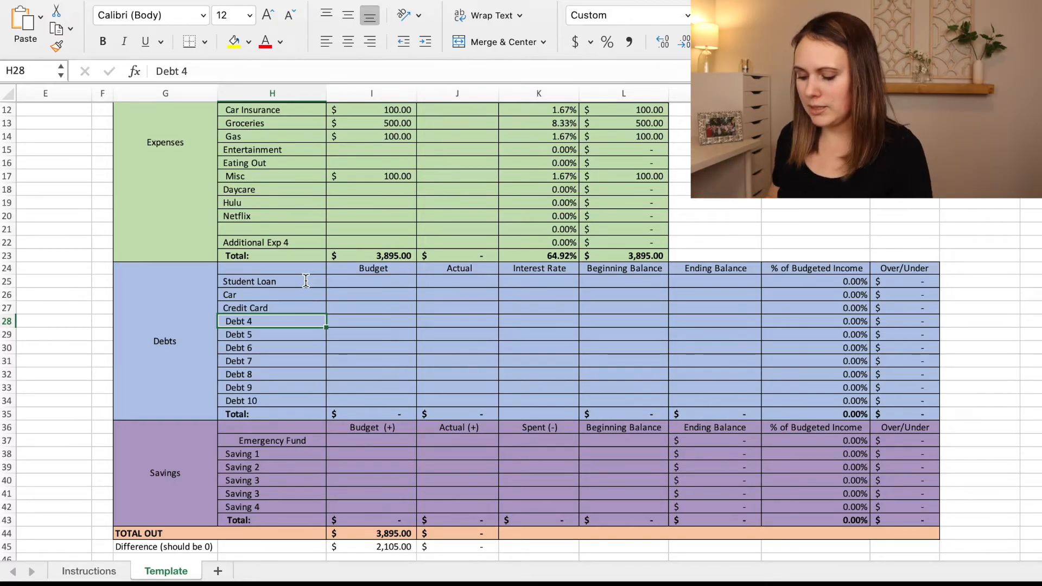
Enter the debt budgets: 400 for Student Loan, 500 for Car and 50 for Credit Card.
left_click(377, 284)
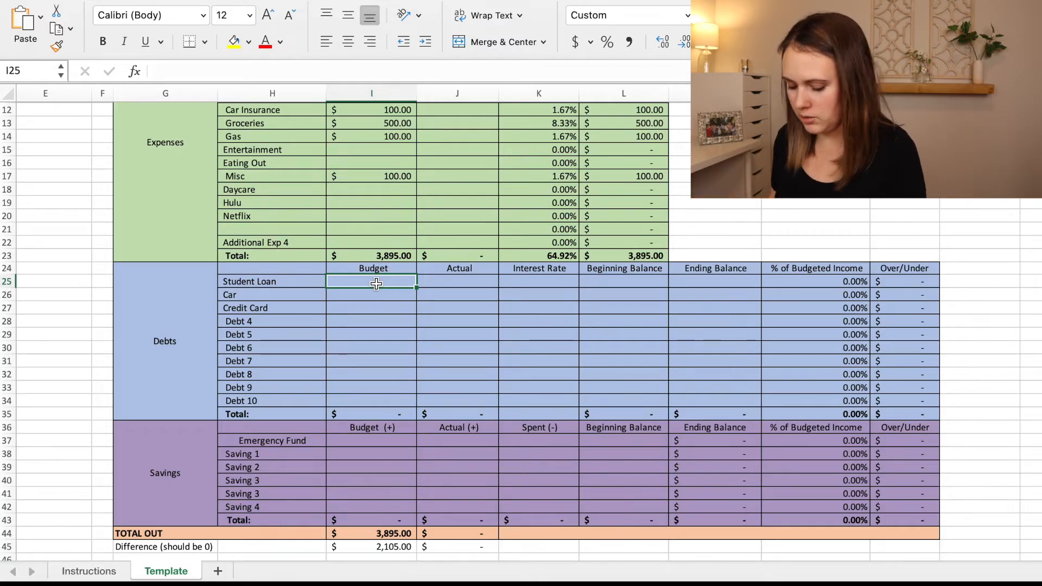
type("400")
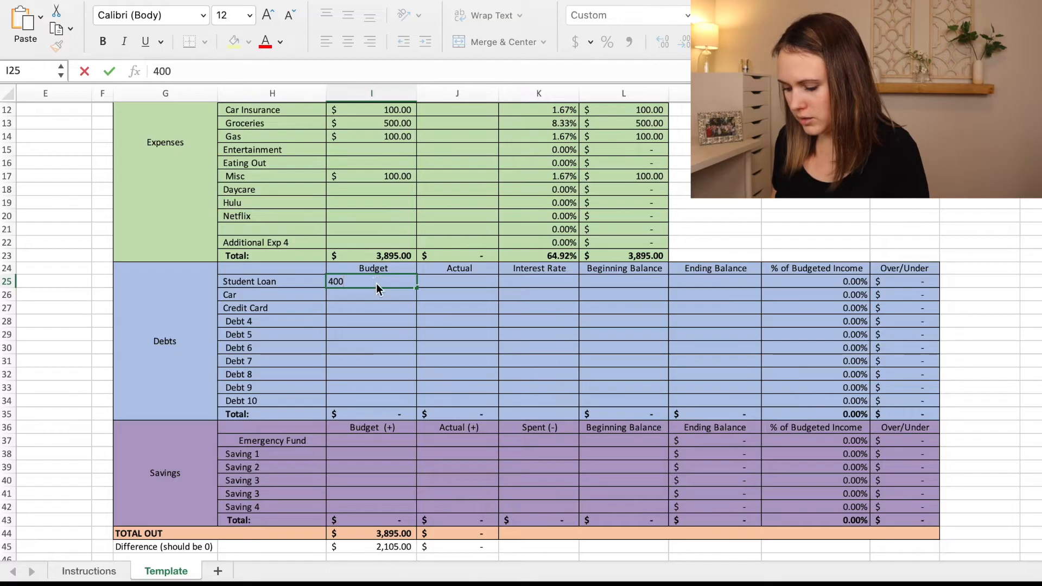
key("Return")
type("500")
key("Return")
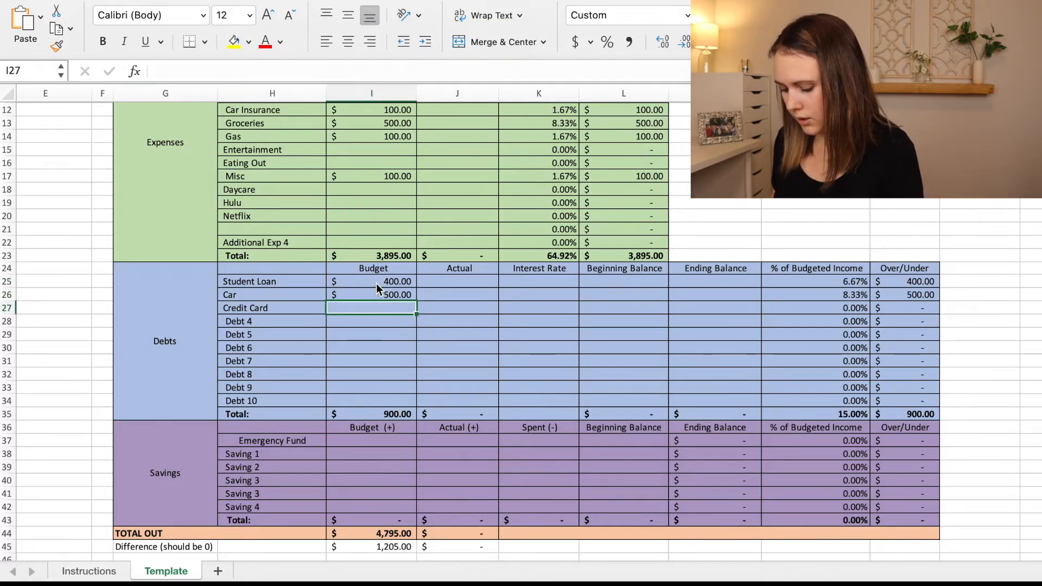
type("50")
key("Return")
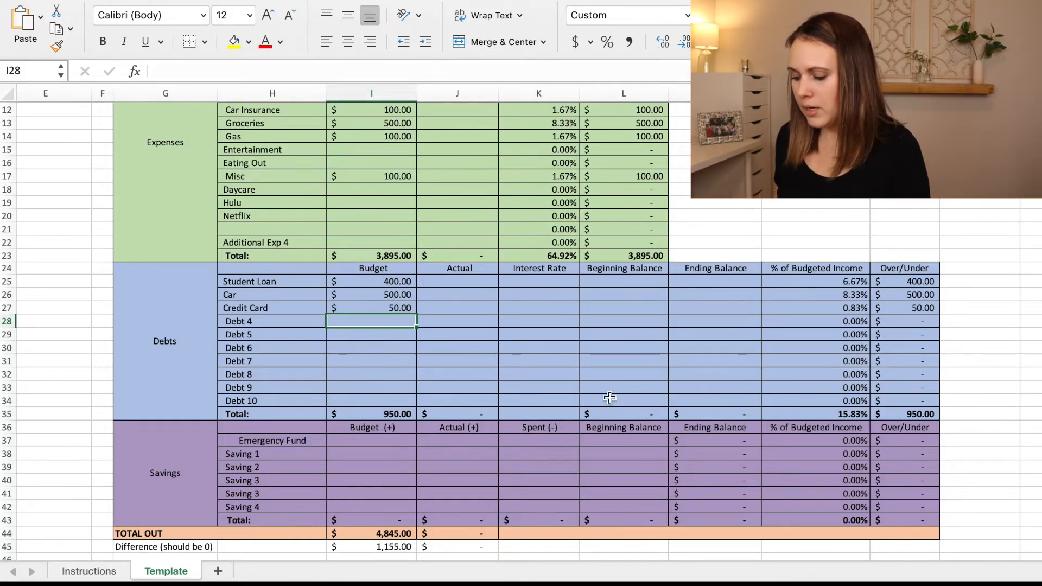
Set the debt interest rates to 5% for Student Loan, 2.5% for Car and 22% for Credit Card.
left_click(547, 280)
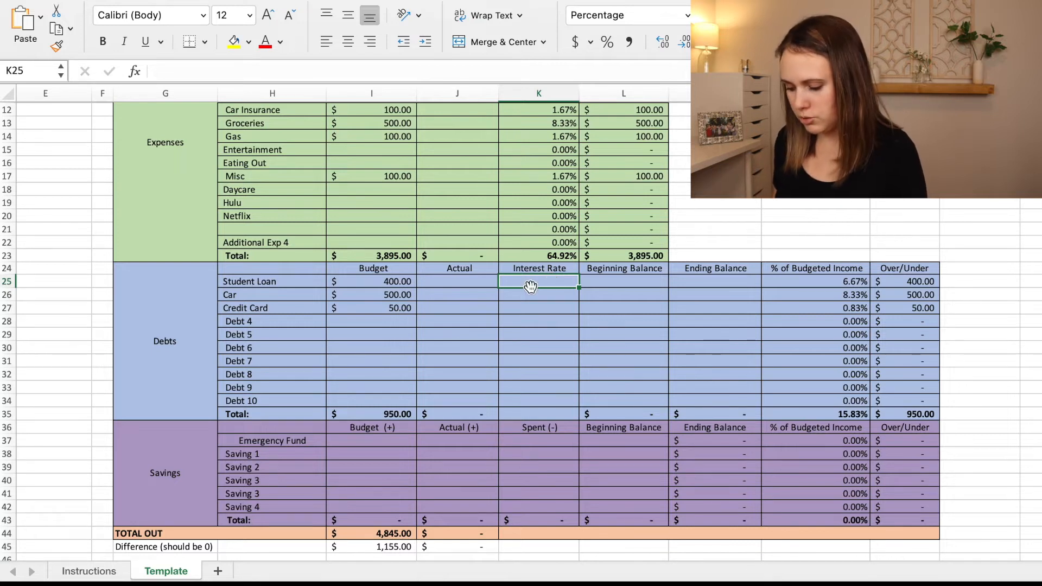
type("5")
key("Return")
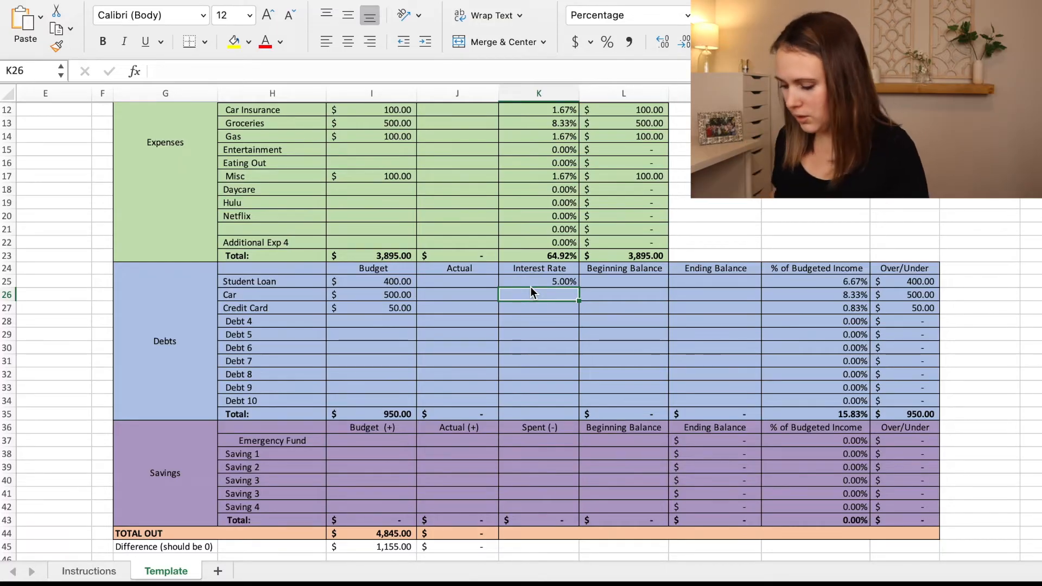
type("2.5")
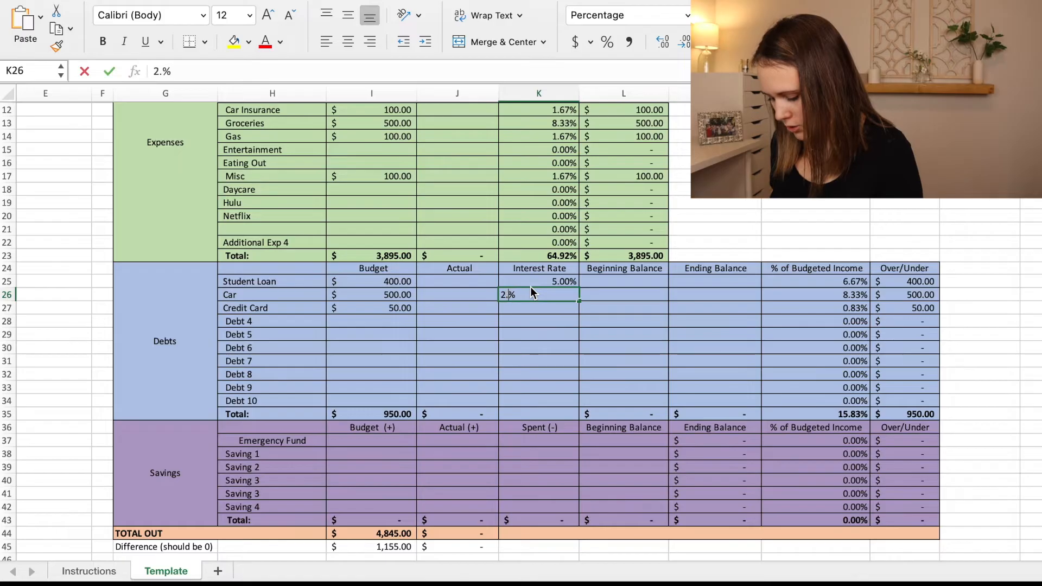
key("Return")
type("22")
key("Tab")
key("Up")
key("Up")
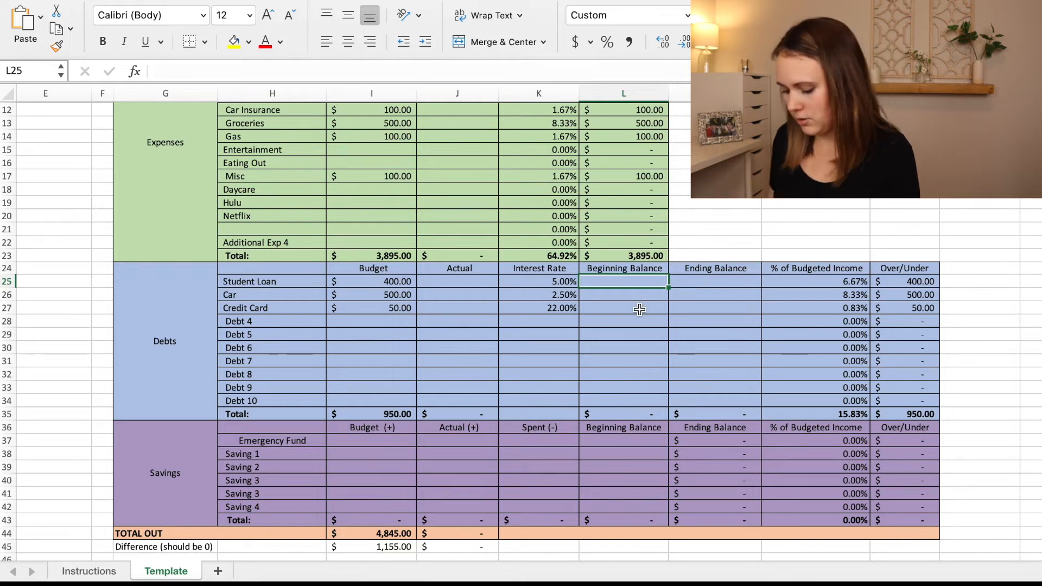
Enter the debt beginning balances: 10,000 for Student Loan, 5,000 for Car and 1,000 for Credit Card.
type("10,000")
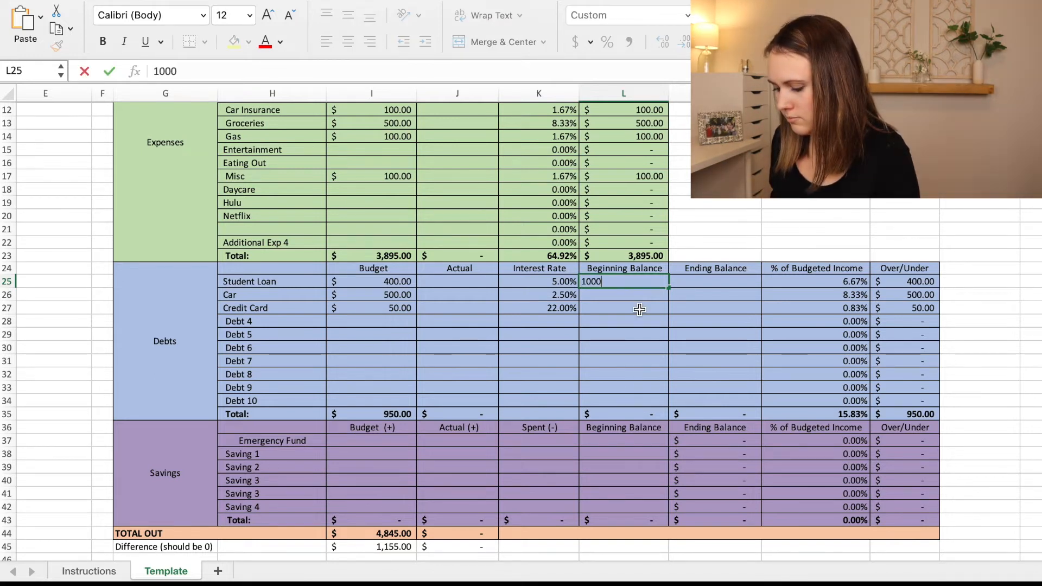
key("Return")
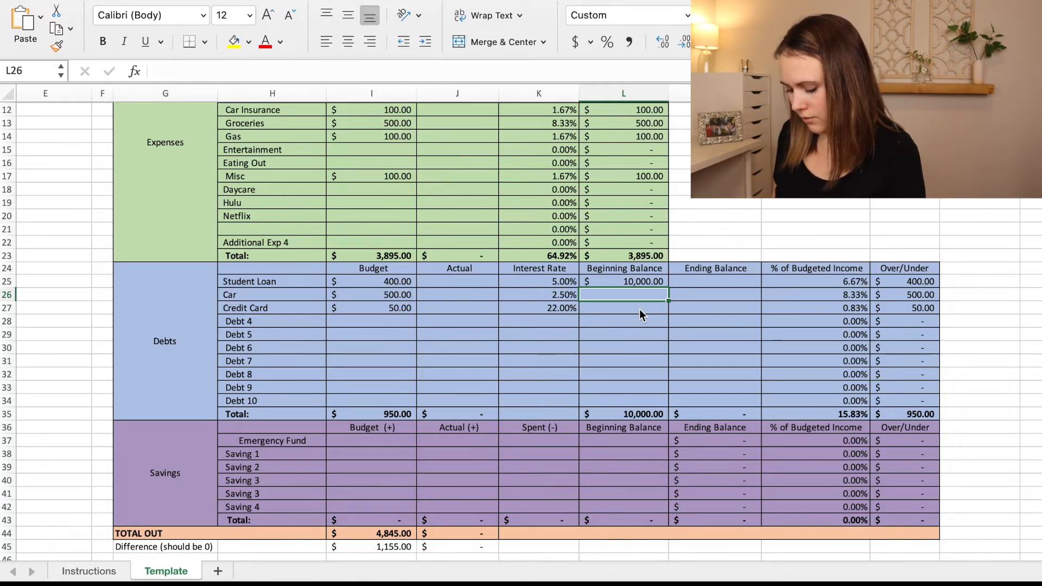
type("5000")
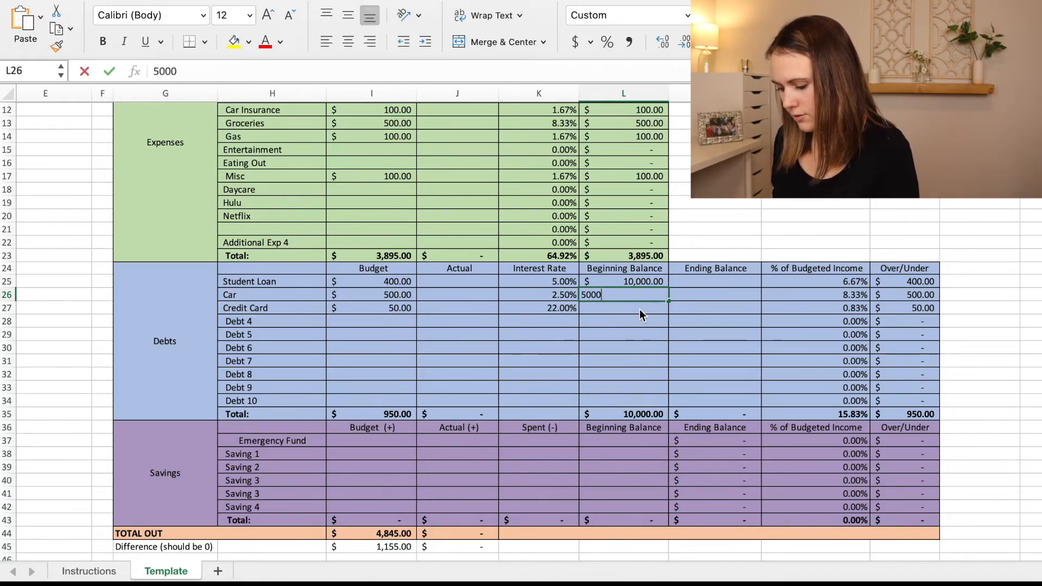
key("Return")
type("1000")
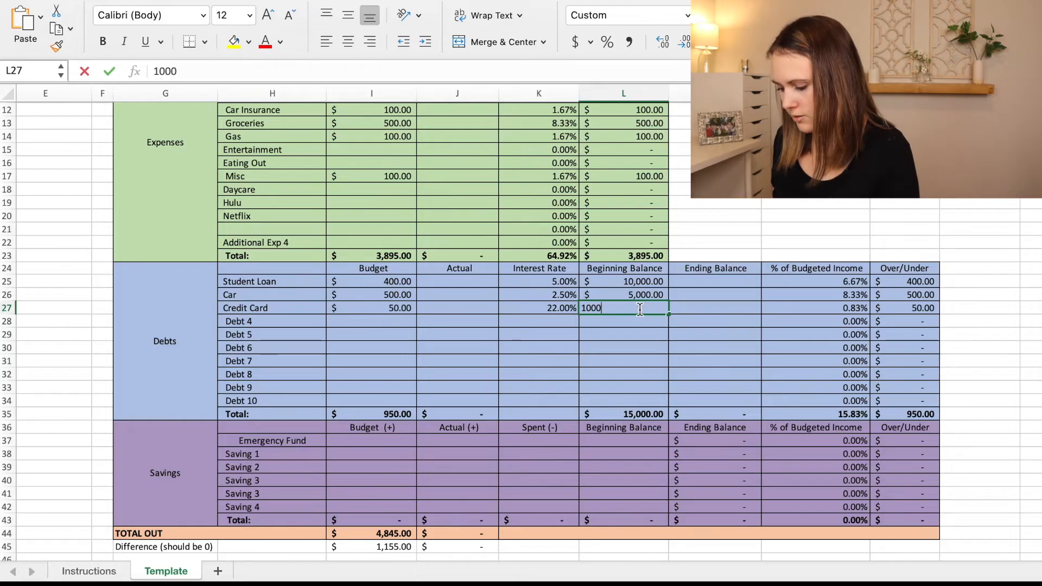
key("Return")
left_click(719, 281)
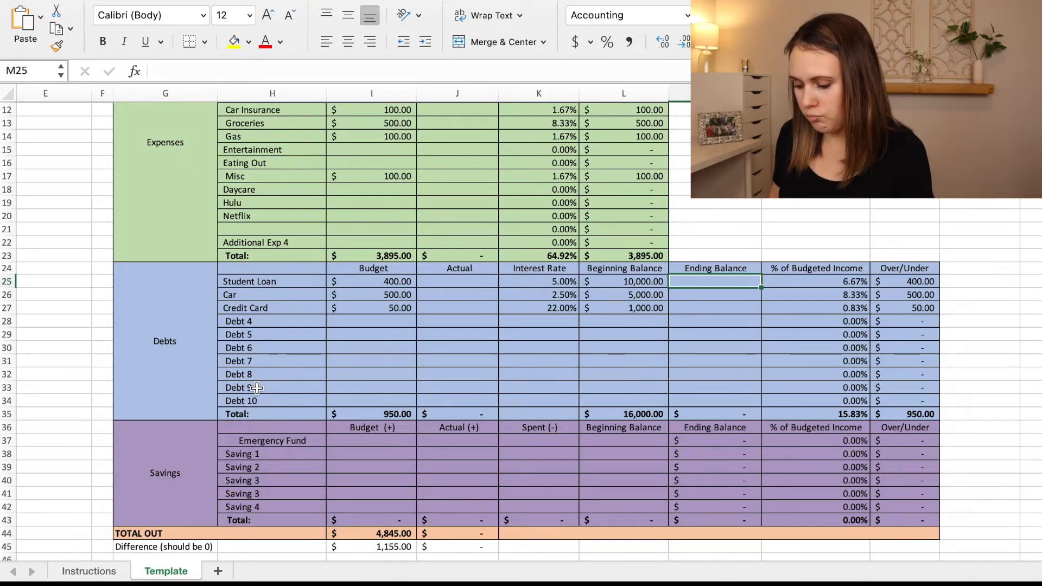
Delete the unused rows Debt 4 through Debt 10 from the Debts section.
left_click(227, 321)
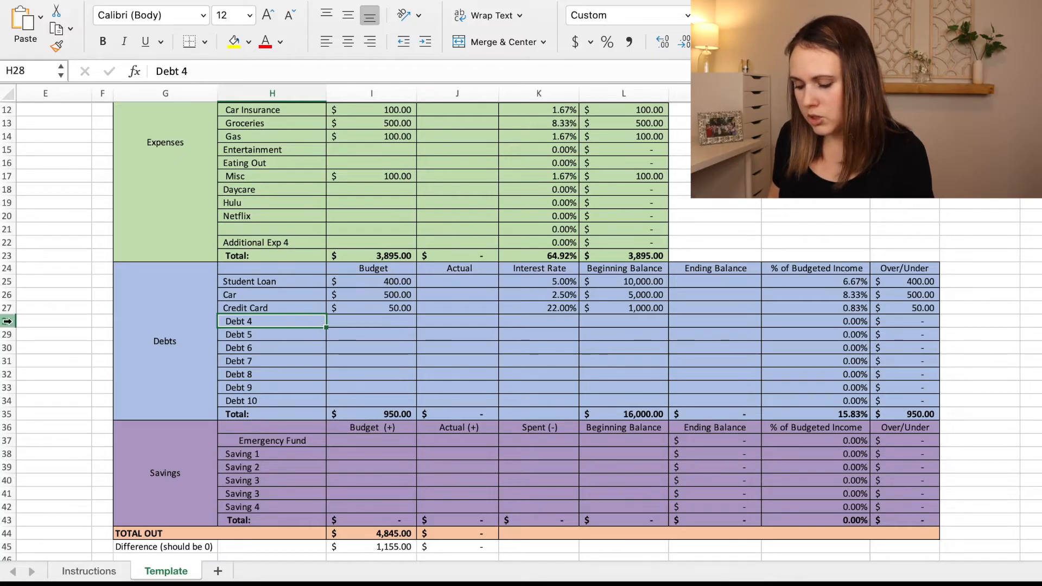
left_click_drag(7, 322, 7, 403)
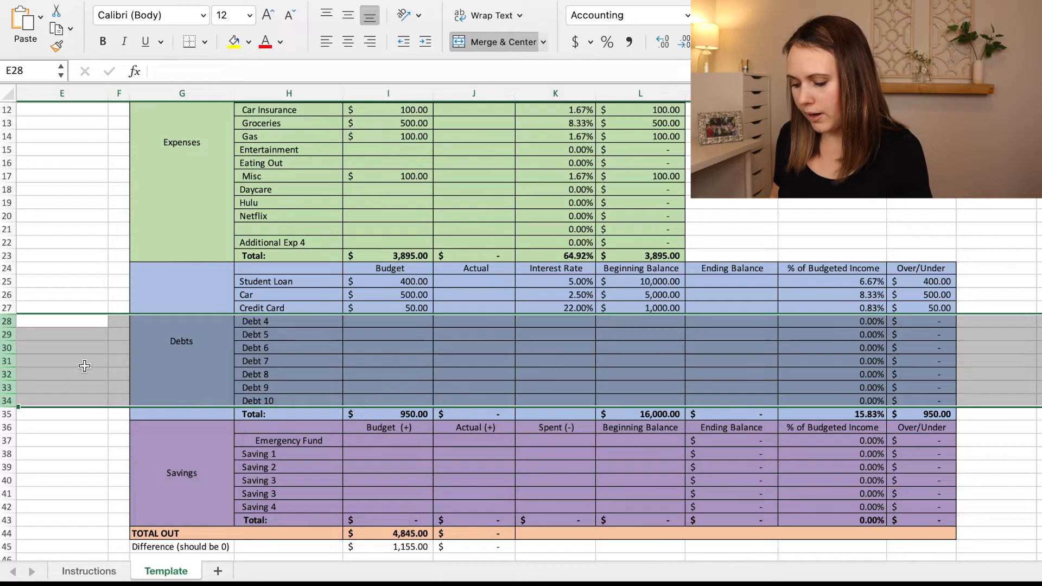
right_click(6, 361)
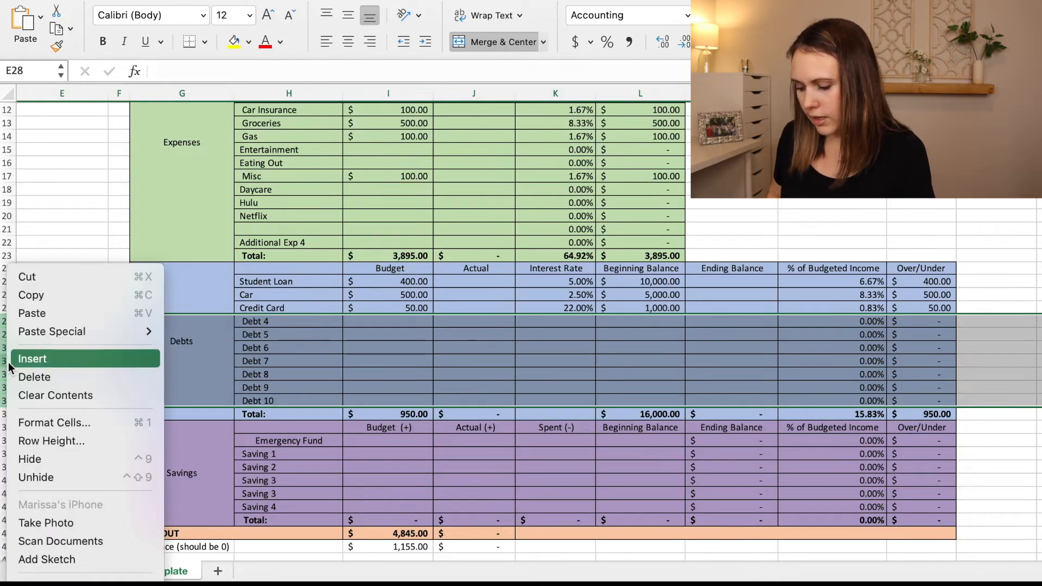
left_click(67, 380)
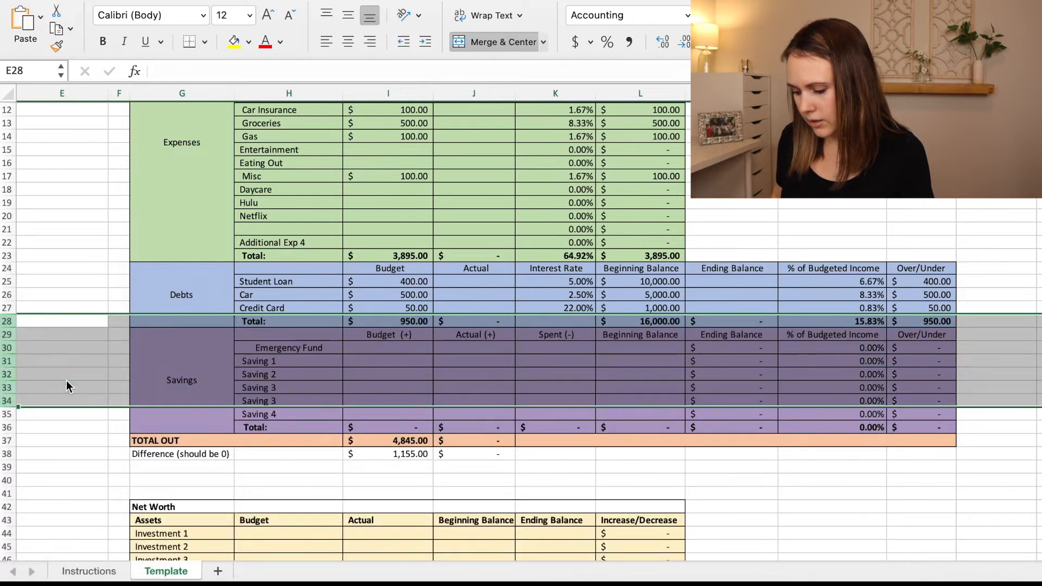
left_click(315, 227)
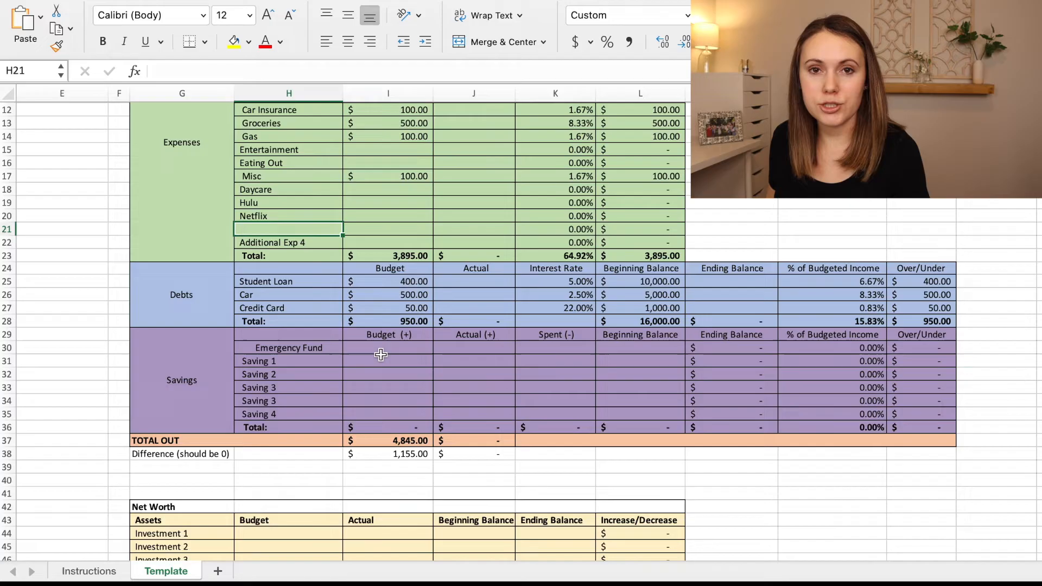
Examine the Budget (+), Actual (+) and Spent (-) column headings of the Savings section.
left_click(425, 335)
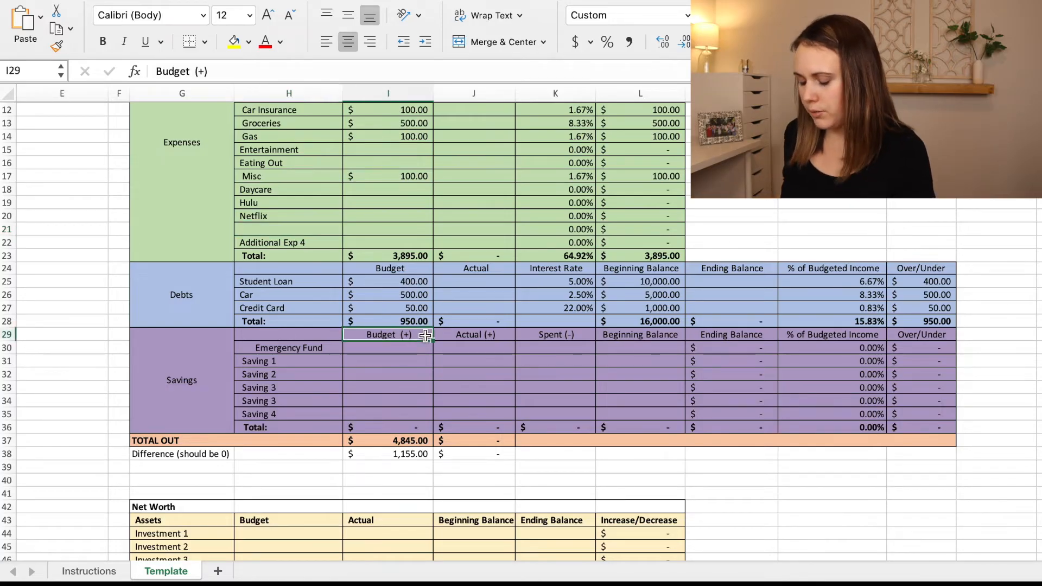
key("Right")
key("Right")
key("Left")
key("Left")
key("Right")
key("Right")
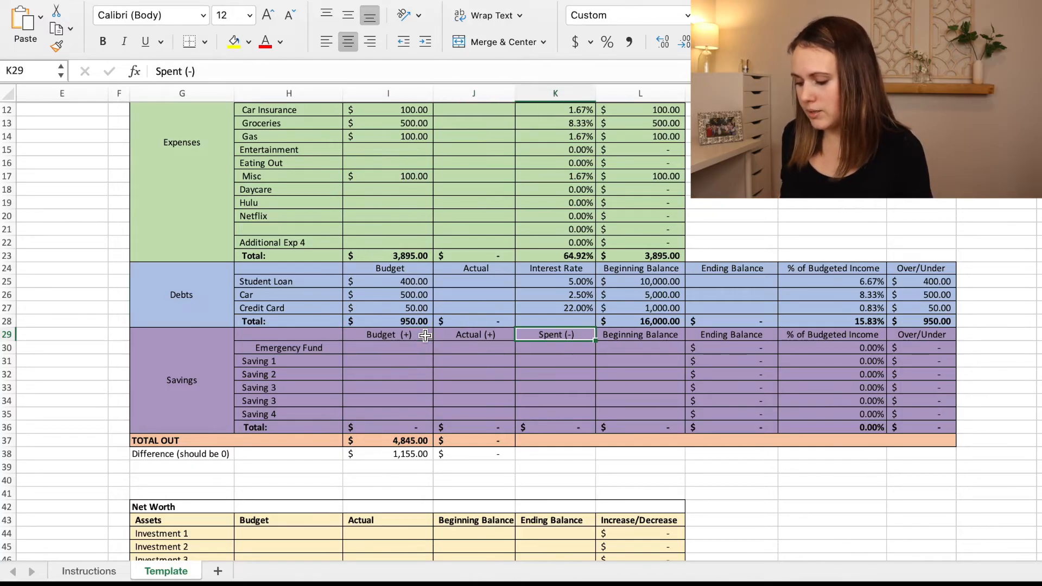
key("Left")
key("Left")
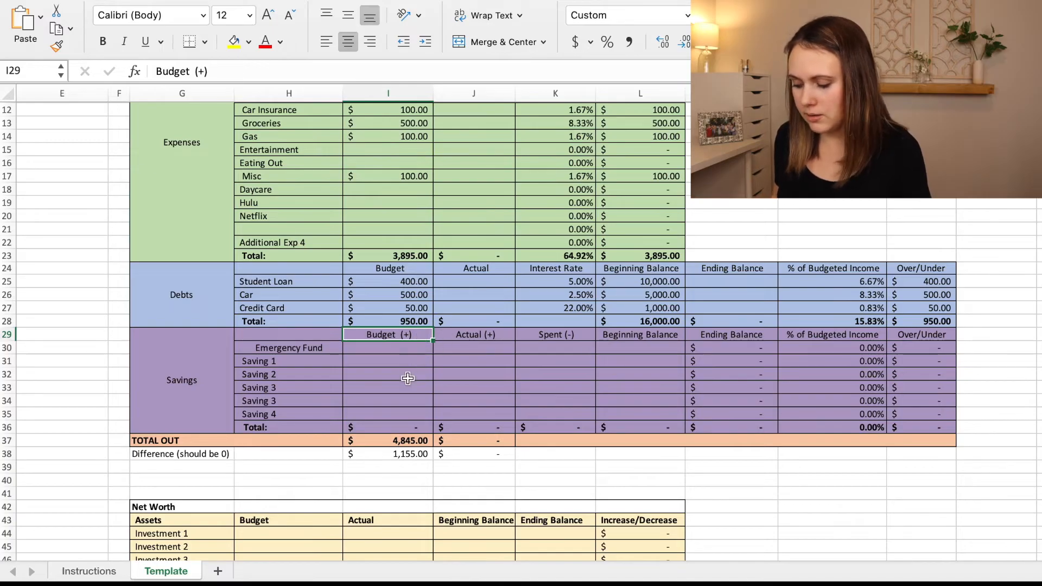
left_click(449, 336)
key("Right")
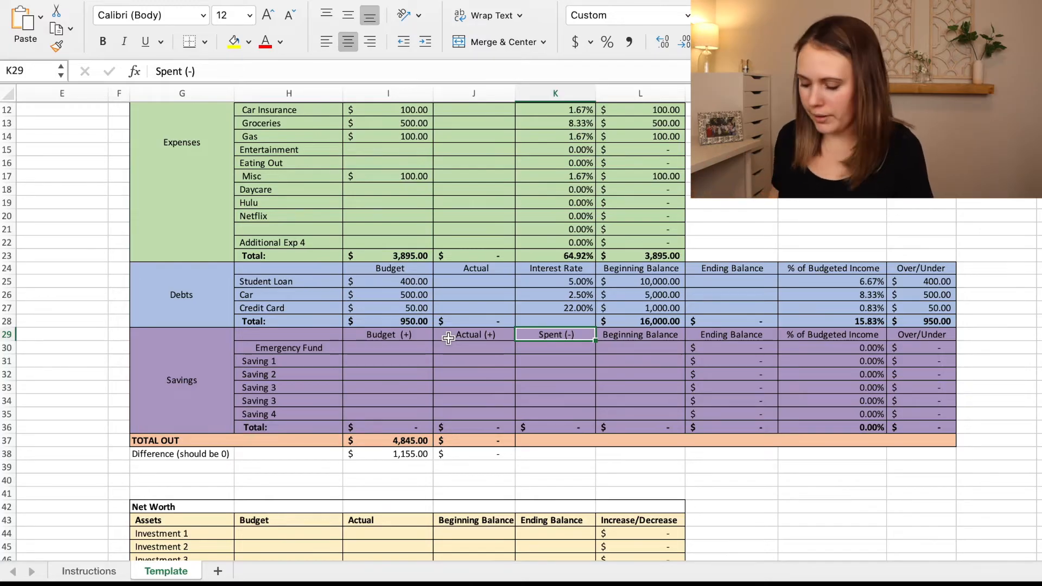
Set the Emergency Fund budget to 200 in the Savings section.
left_click(400, 349)
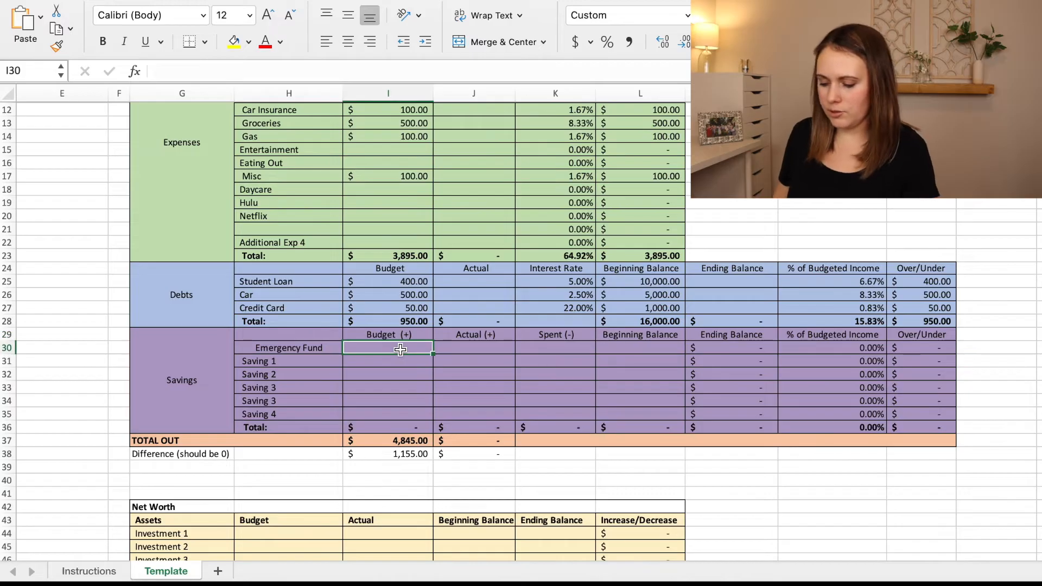
type("200")
key("Return")
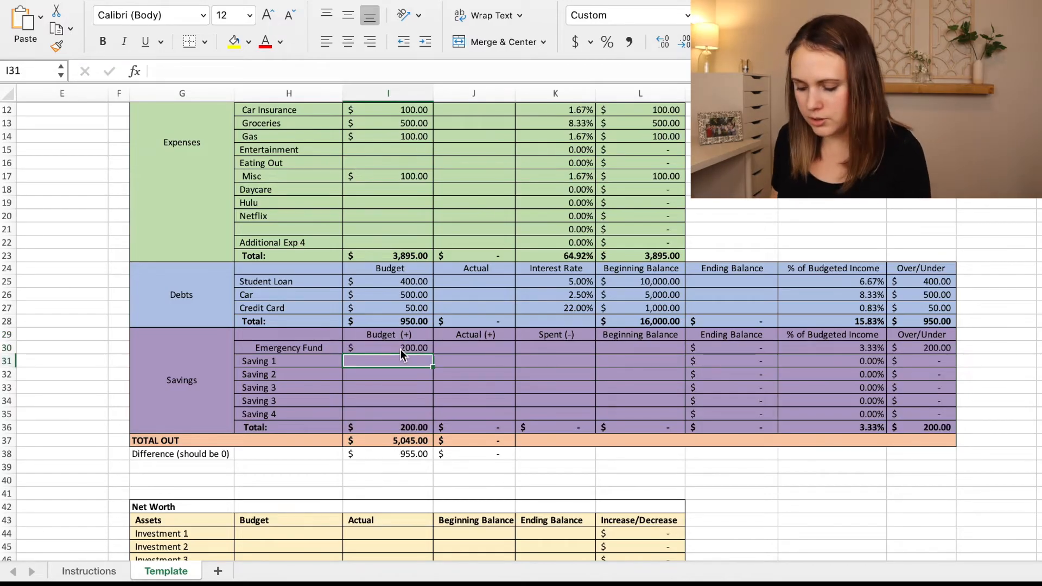
Rename Saving 1 as Vacation, Saving 2 as Kids and the first Saving 3 as House Maintenance.
left_click(297, 362)
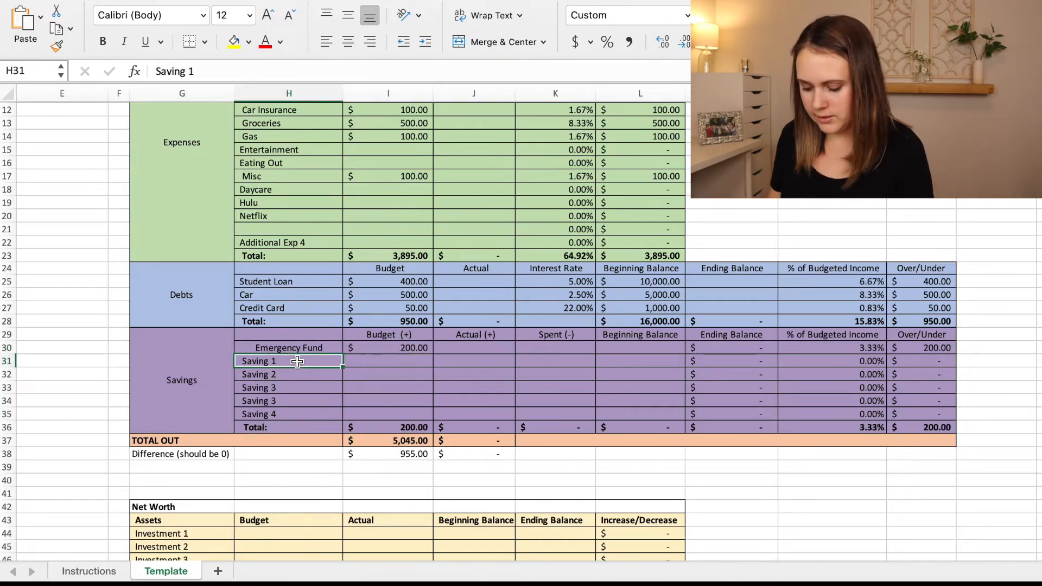
type("Vacation")
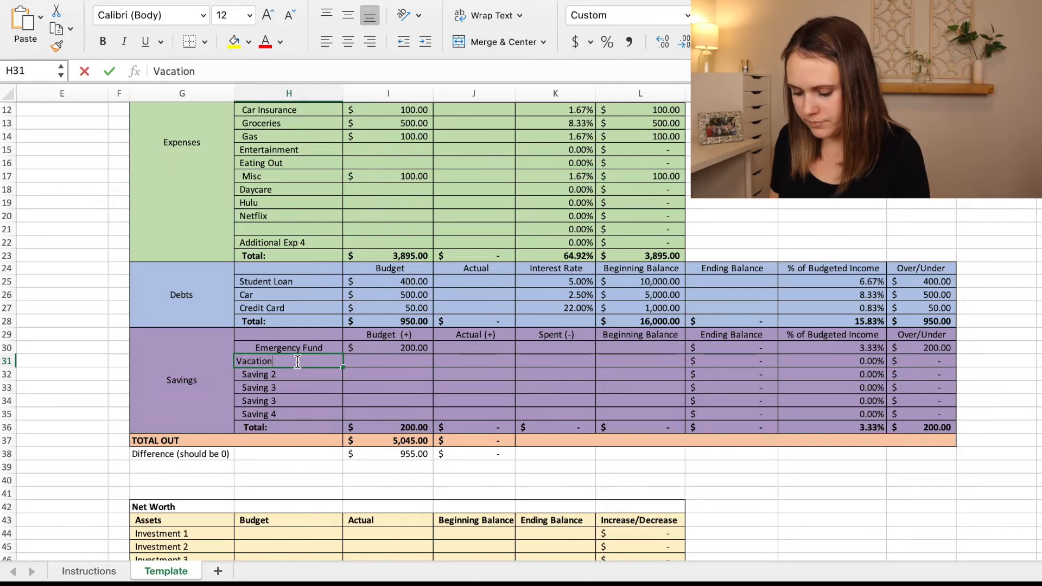
key("Return")
type("Kids")
key("Return")
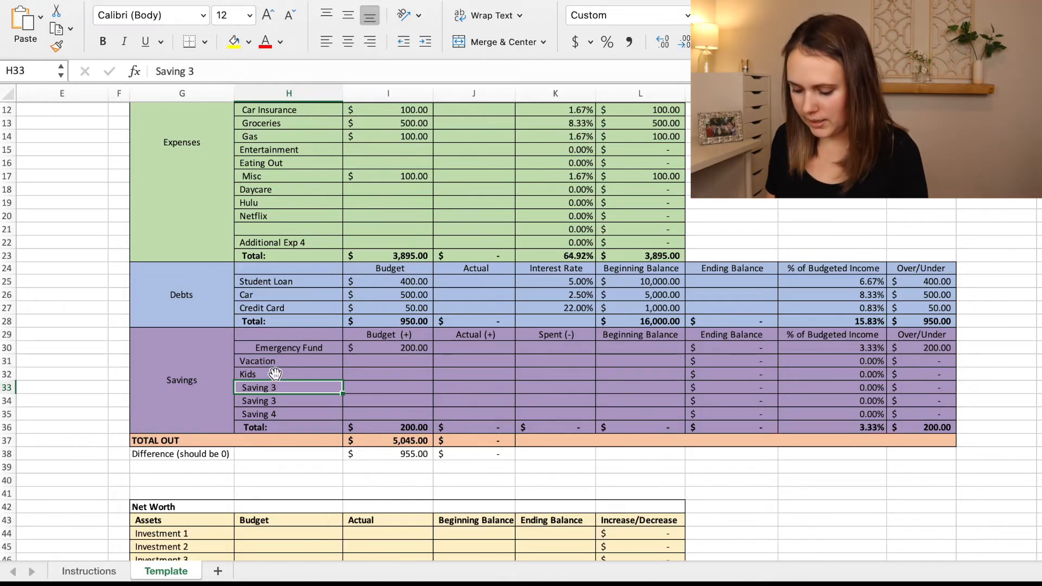
type("House M")
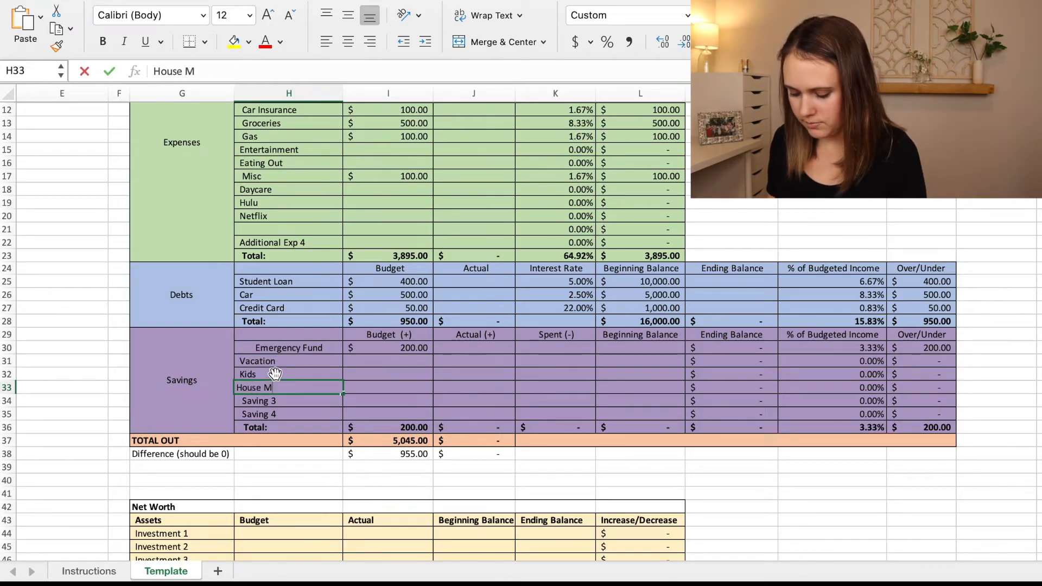
type("aintenance")
key("Return")
Enter the savings budgets: 50 for Vacation, 200 for Kids and 300 for House Maintenance.
key("Up")
key("Right")
key("Up")
key("Up")
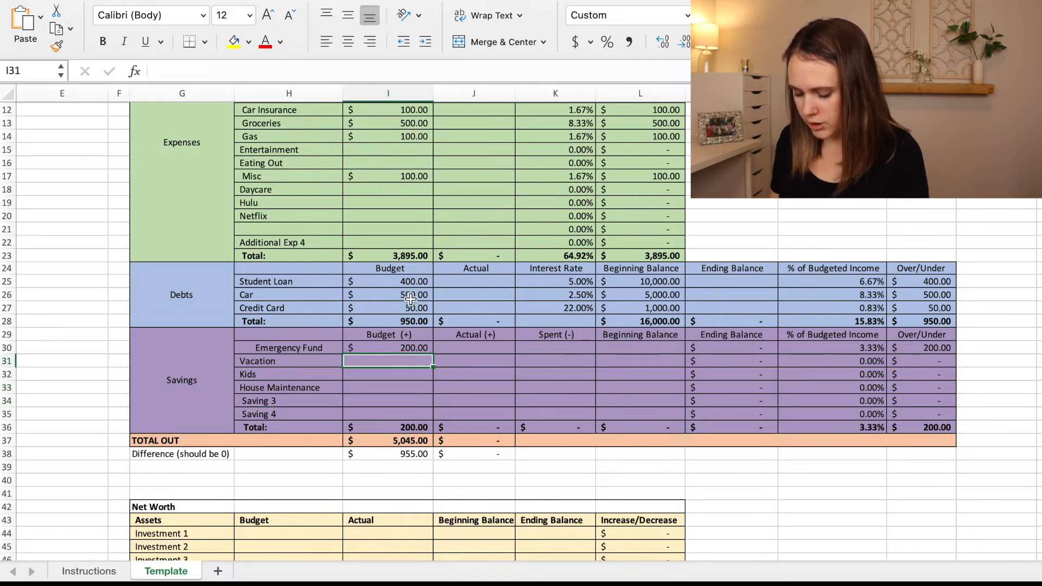
type("50")
key("Return")
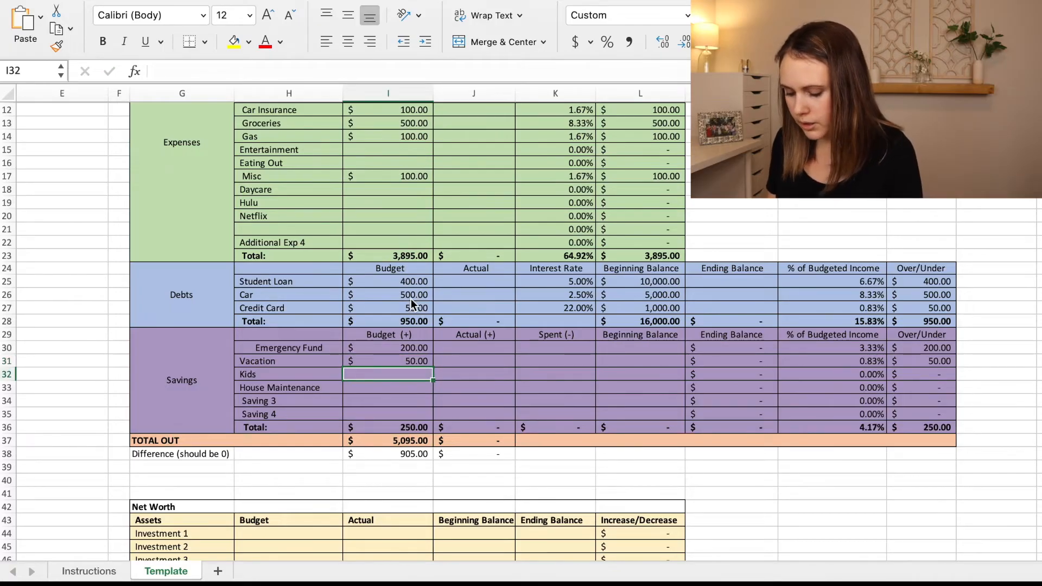
type("200")
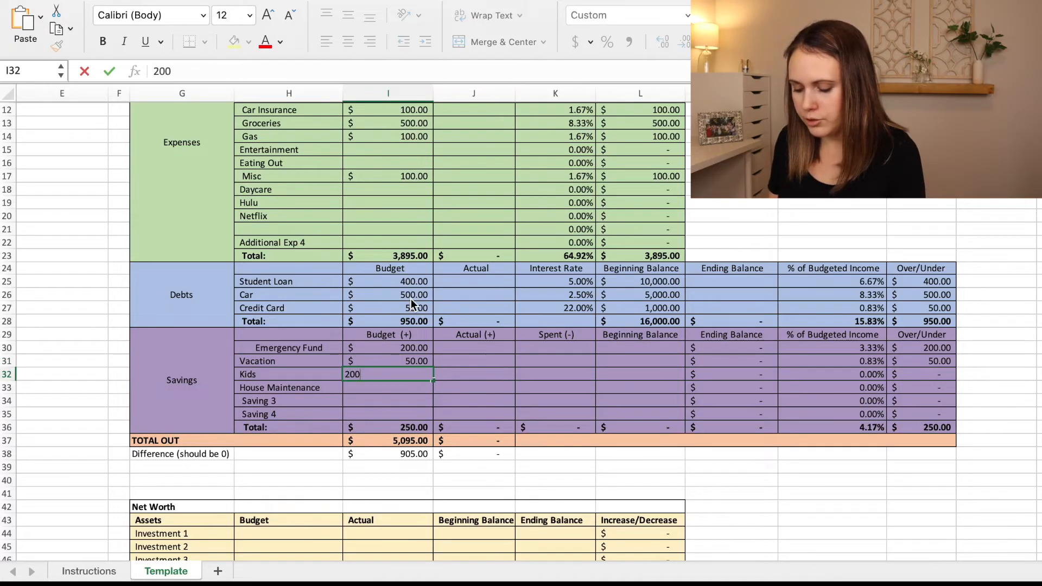
key("Return")
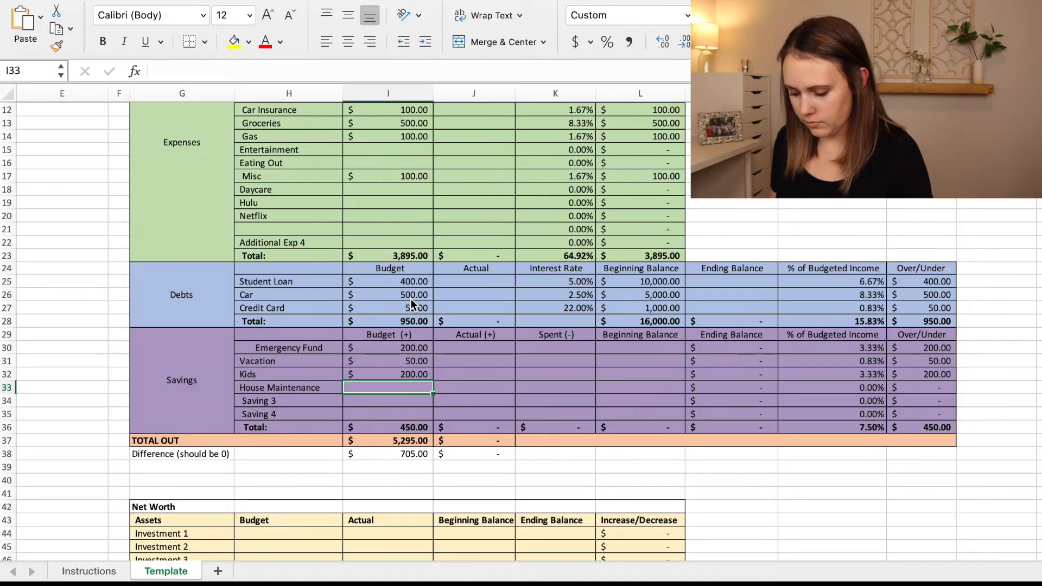
type("300")
key("Return")
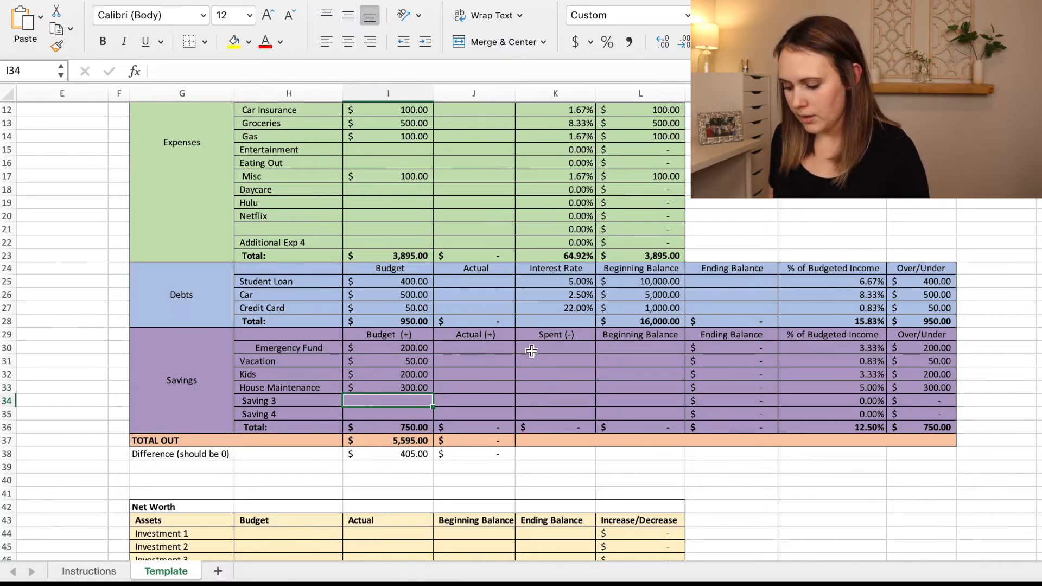
Enter the actual savings: 200 for Emergency Fund, 50 for Vacation, 200 for Kids and 350 for House Maintenance.
left_click(484, 351)
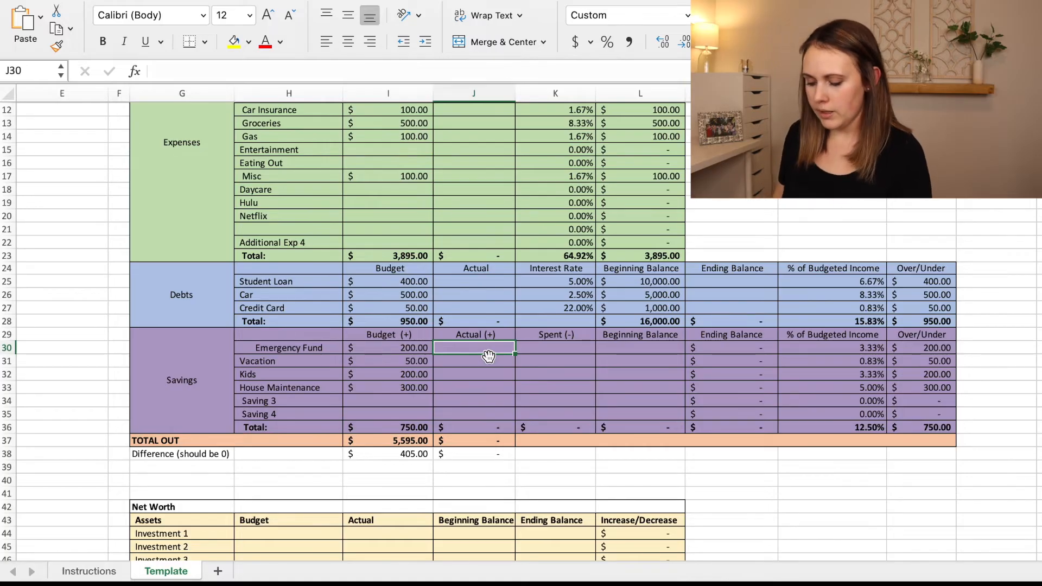
type("200")
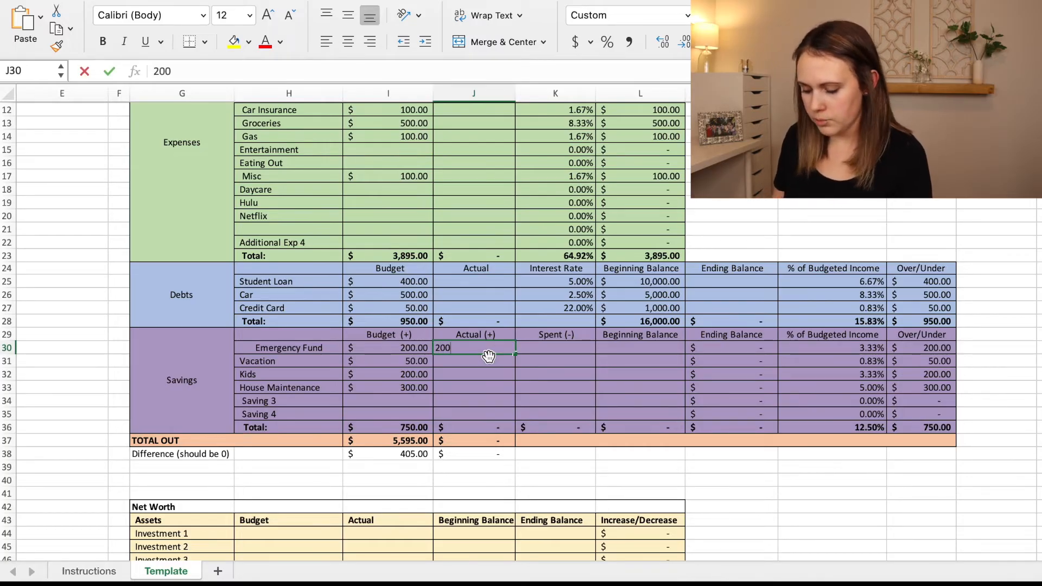
key("Return")
type("50")
key("Return")
type("200")
key("Return")
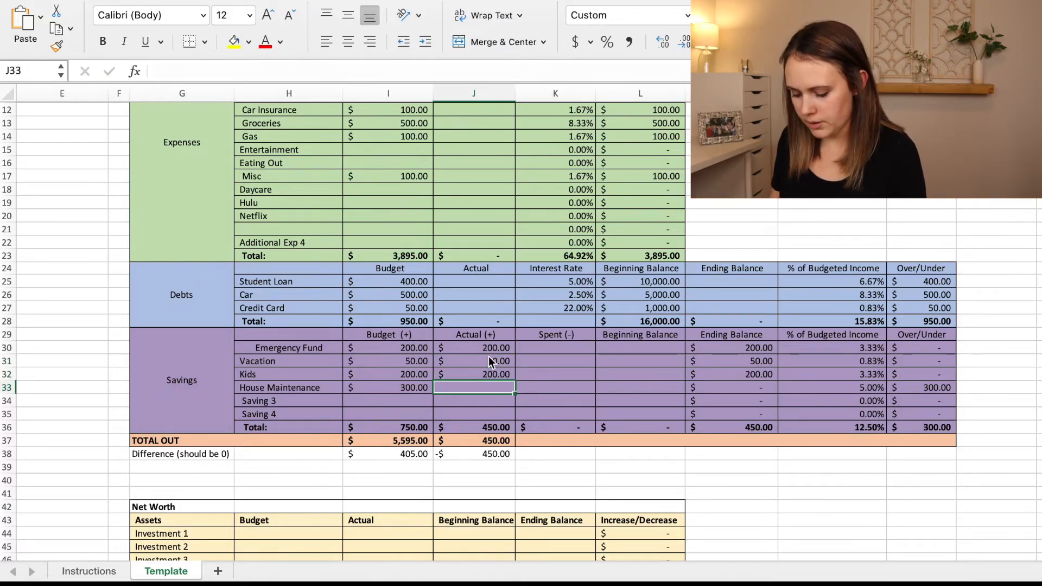
type("350")
key("shift+Return")
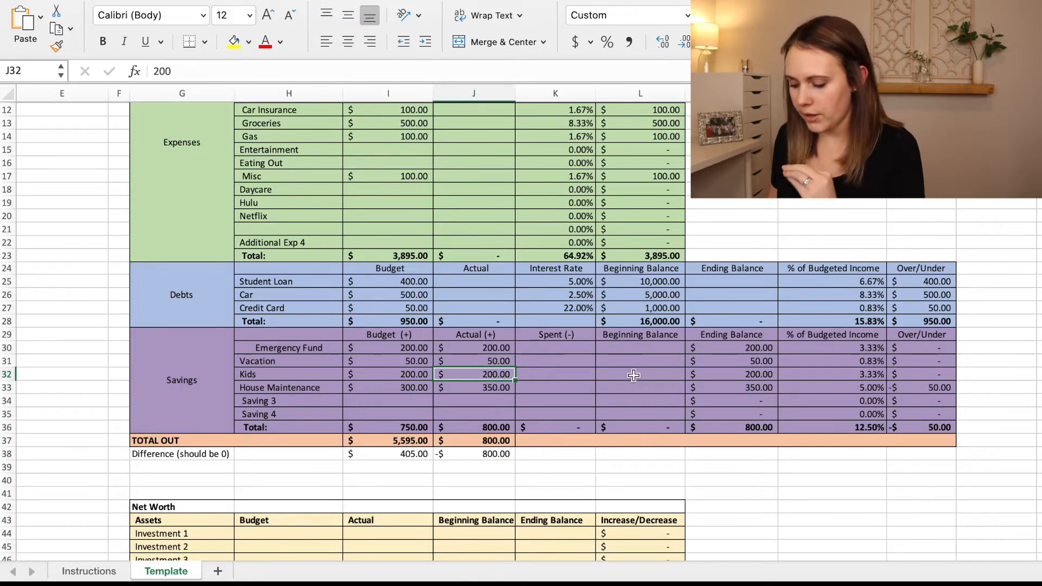
Record -50 as the amount spent from the Kids savings.
left_click(546, 351)
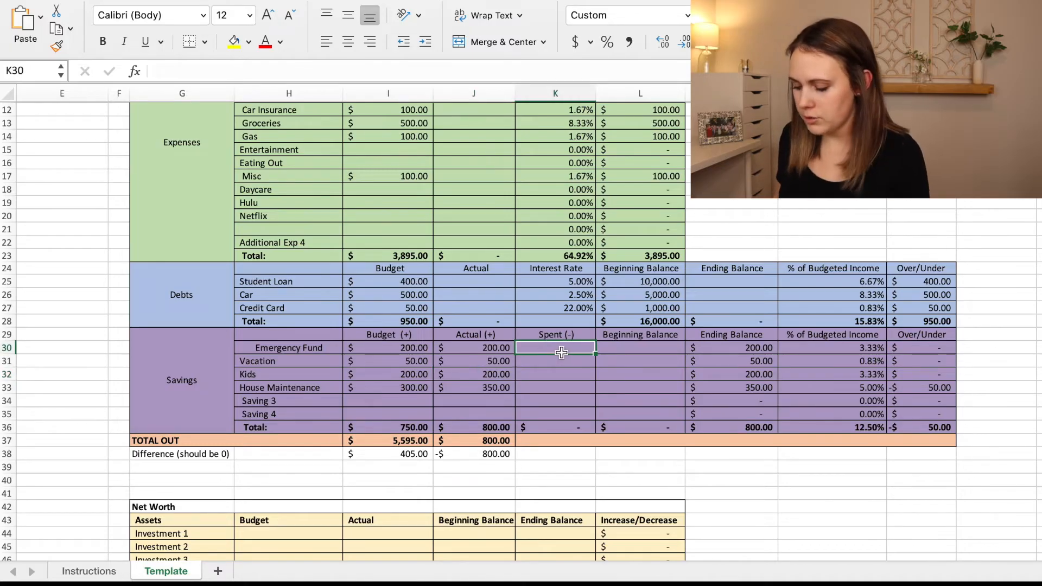
key("Down")
key("Down")
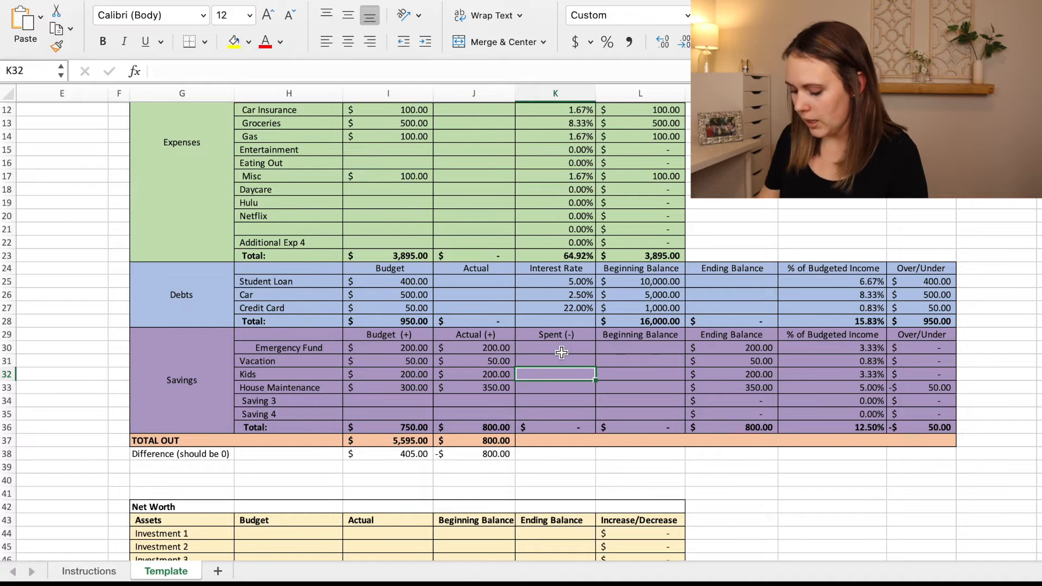
type("-")
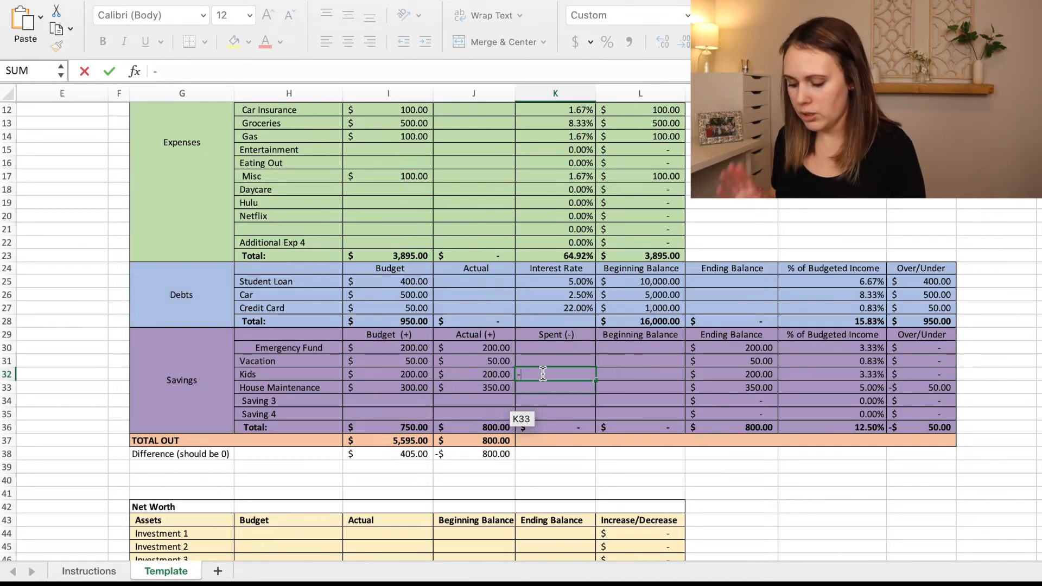
type("50")
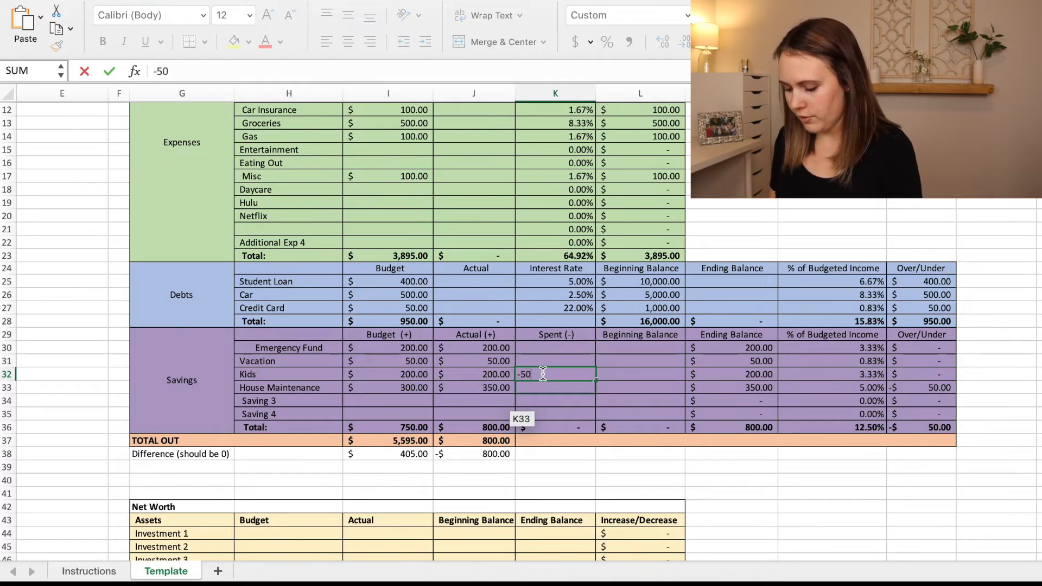
key("Return")
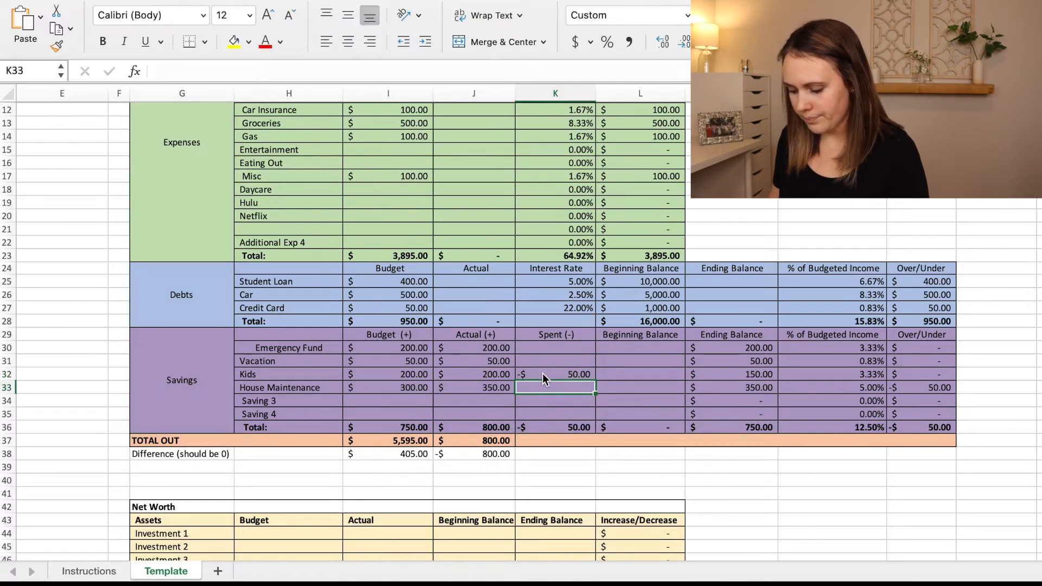
Enter 0 as the Emergency Fund's beginning balance and fill it down through Saving 4.
left_click(624, 372)
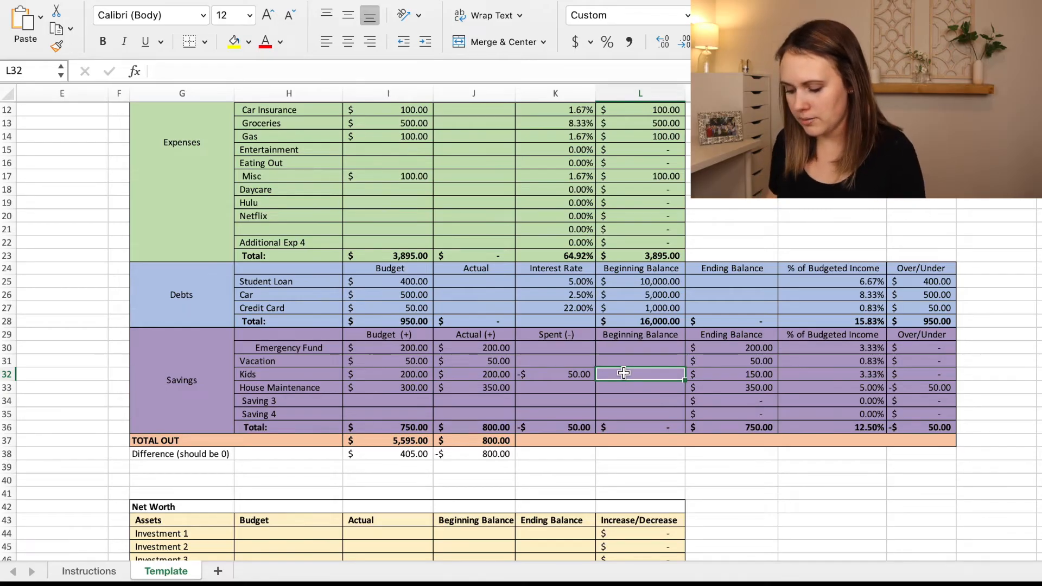
left_click(614, 349)
type("0")
key("Return")
left_click(620, 349)
left_click_drag(684, 354, 685, 417)
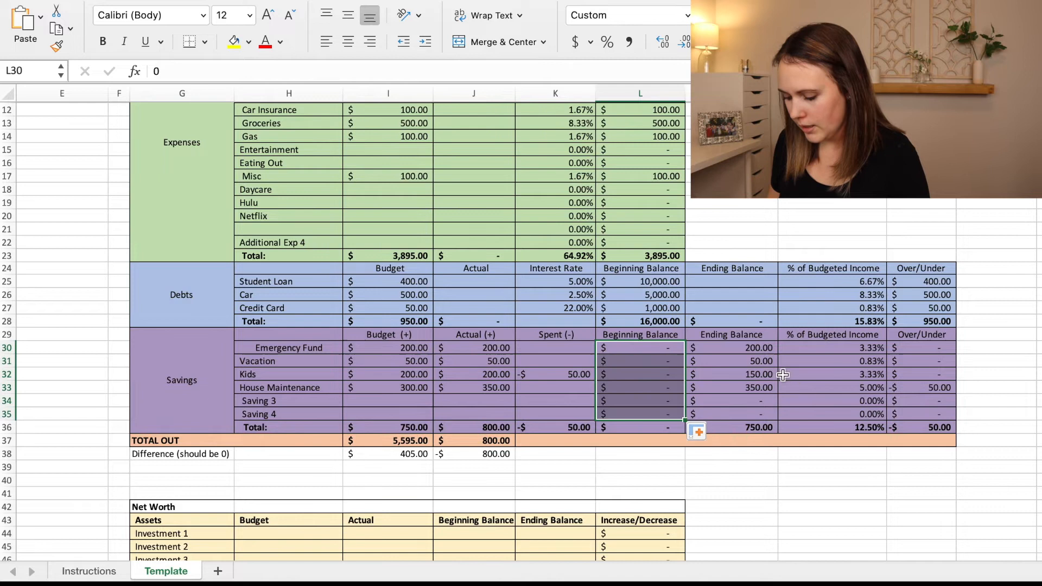
Inspect the formula behind the Kids savings ending balance.
left_click(640, 377)
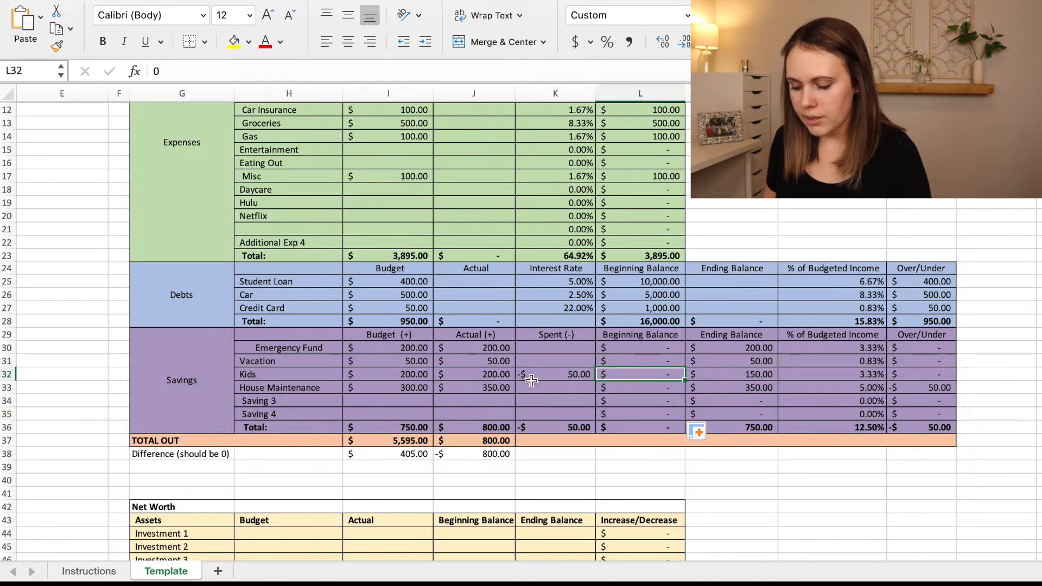
left_click(696, 339)
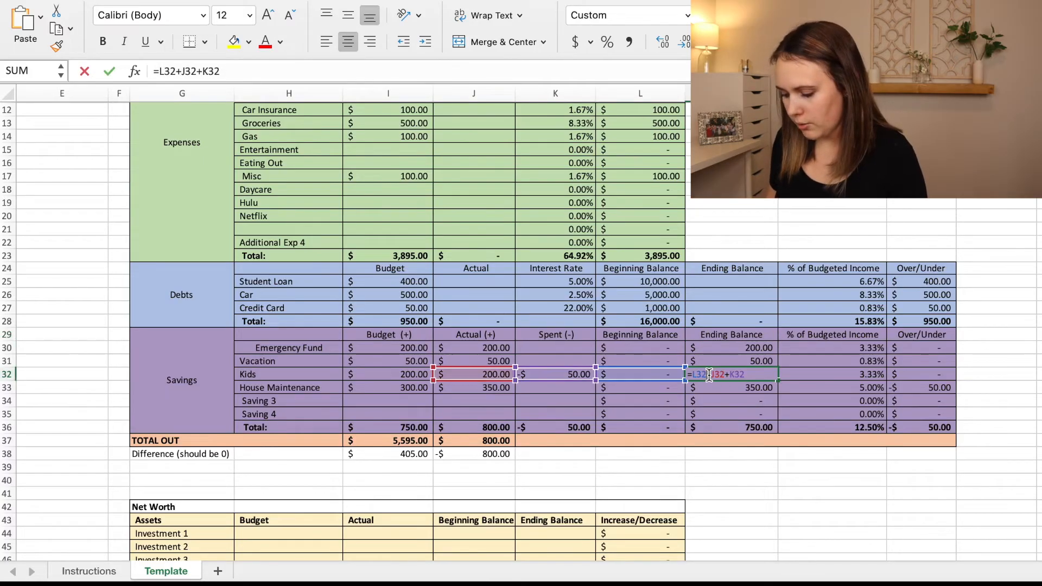
double_click(709, 374)
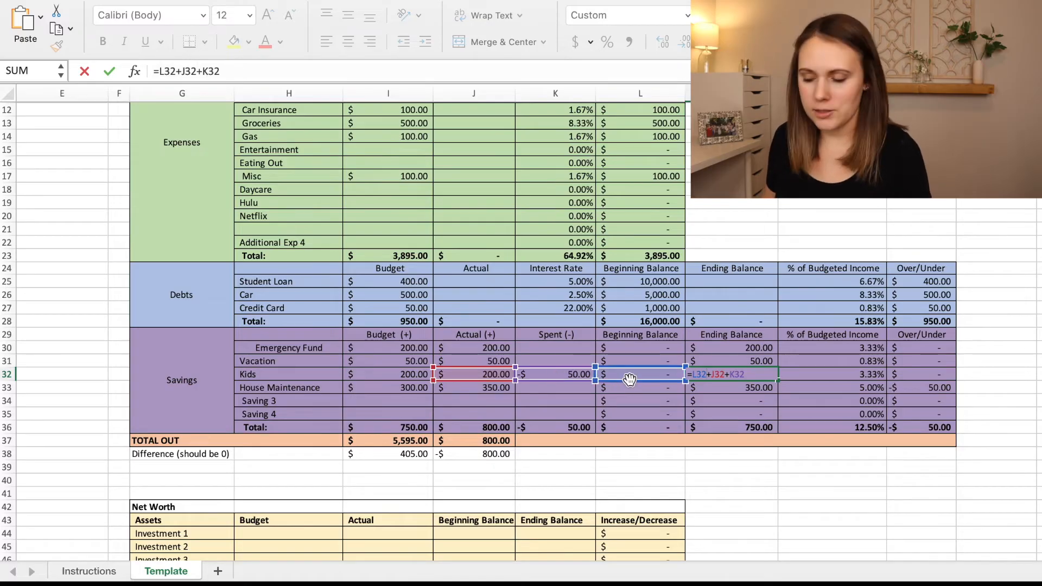
key("Return")
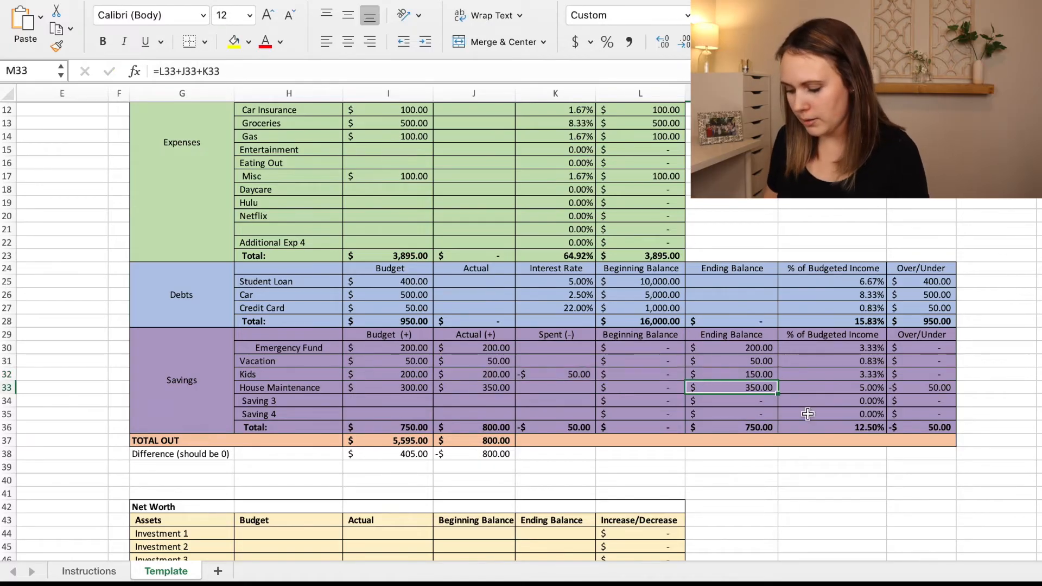
left_click(718, 377)
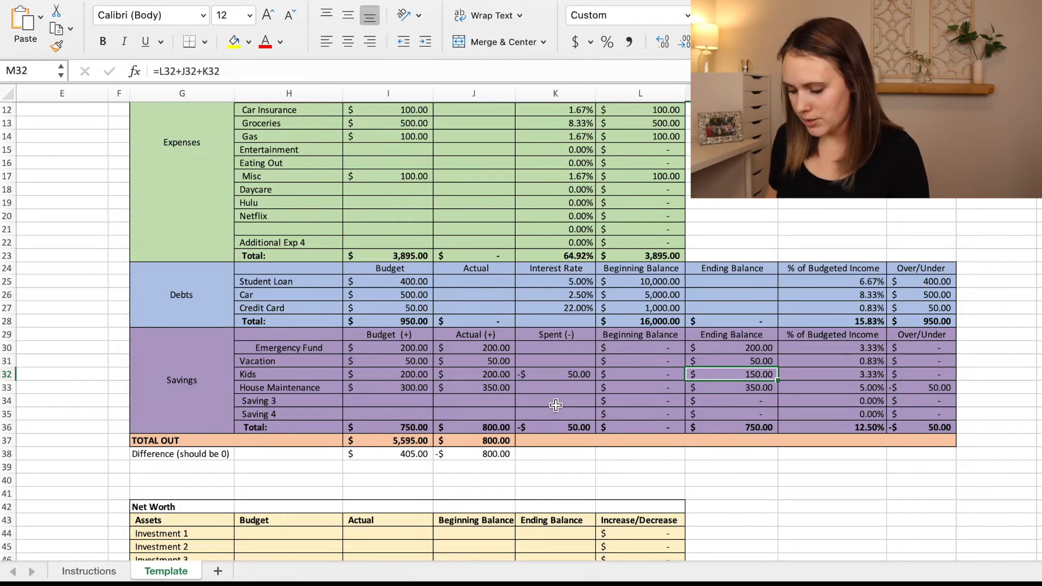
Clear the actual and spent amounts of the savings rows from Emergency Fund through Saving 3.
left_click_drag(553, 402, 474, 348)
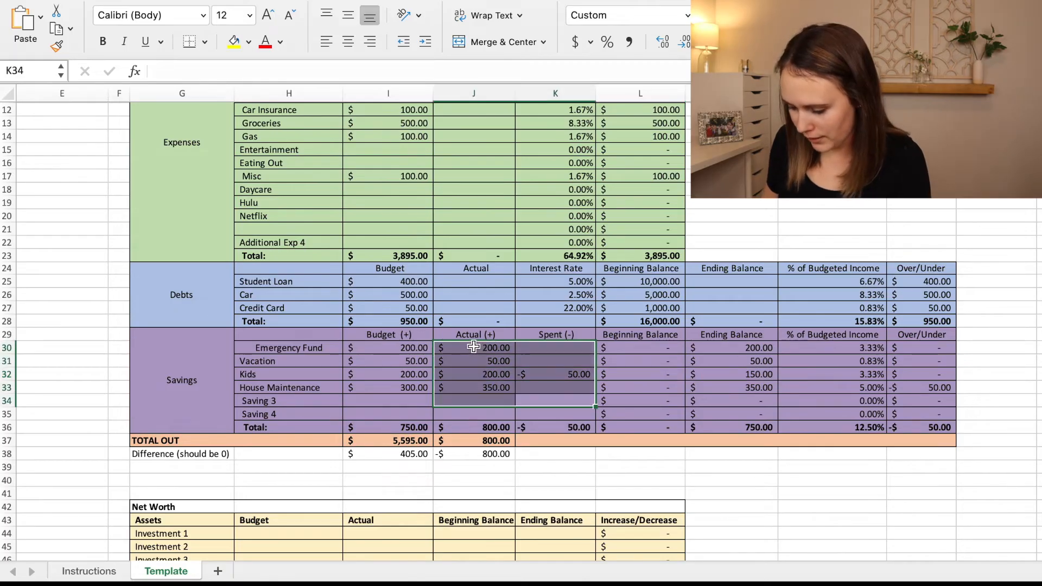
key("Delete")
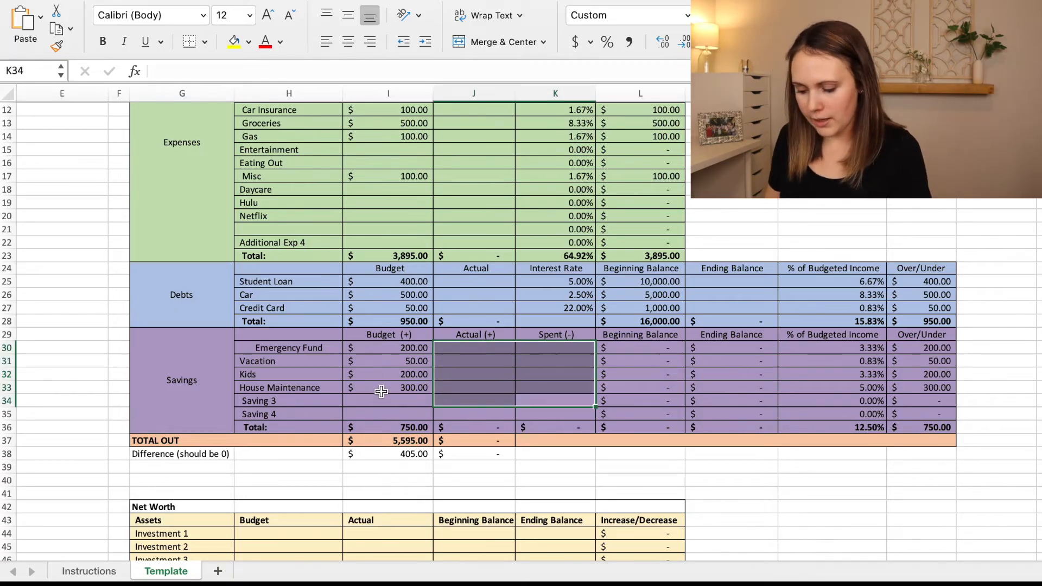
left_click_drag(383, 387, 380, 397)
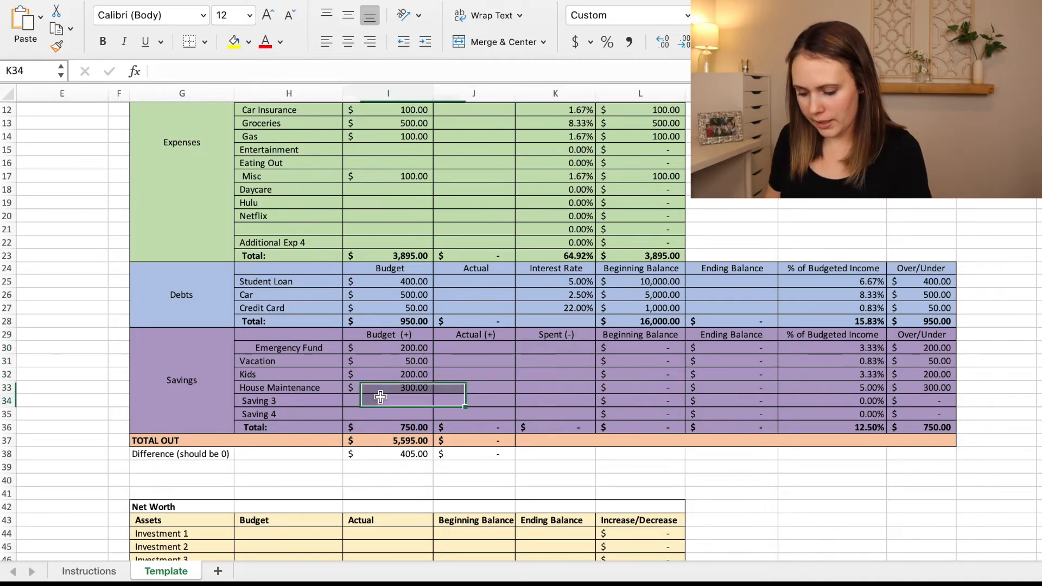
Examine the formulas behind the budget column's Difference and TOTAL OUT cells.
left_click(396, 453)
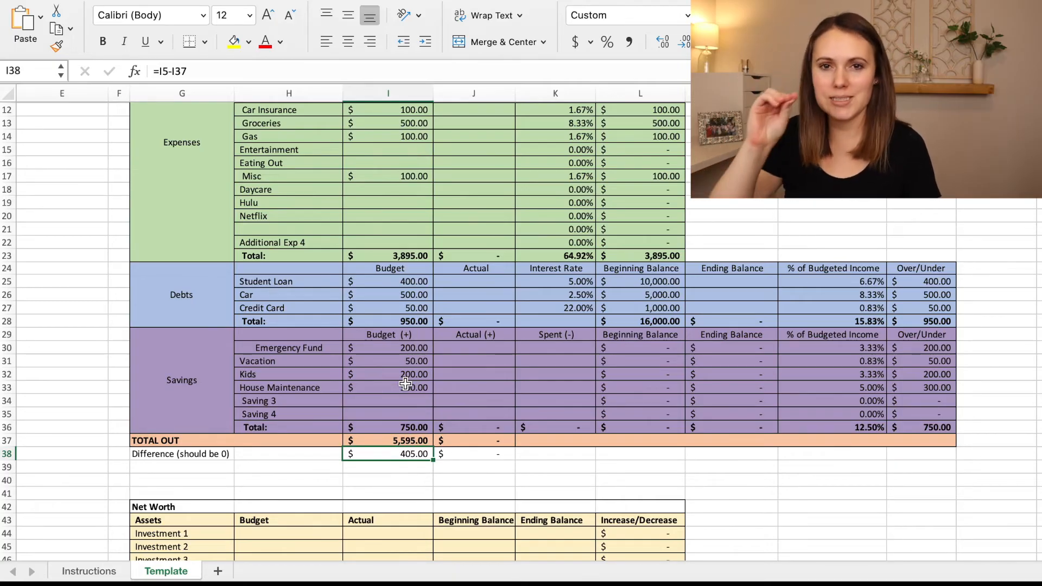
double_click(373, 440)
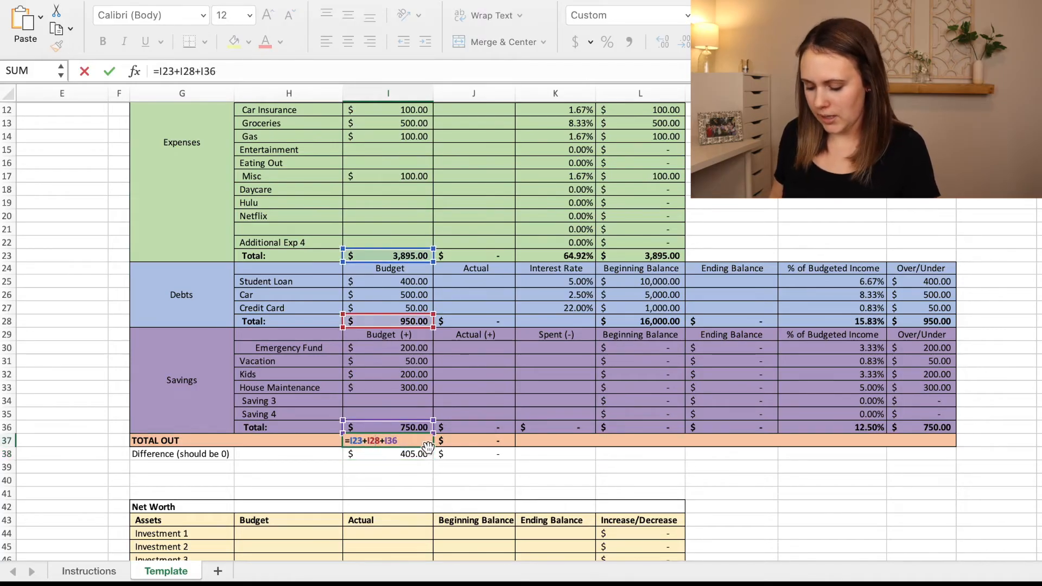
key("Return")
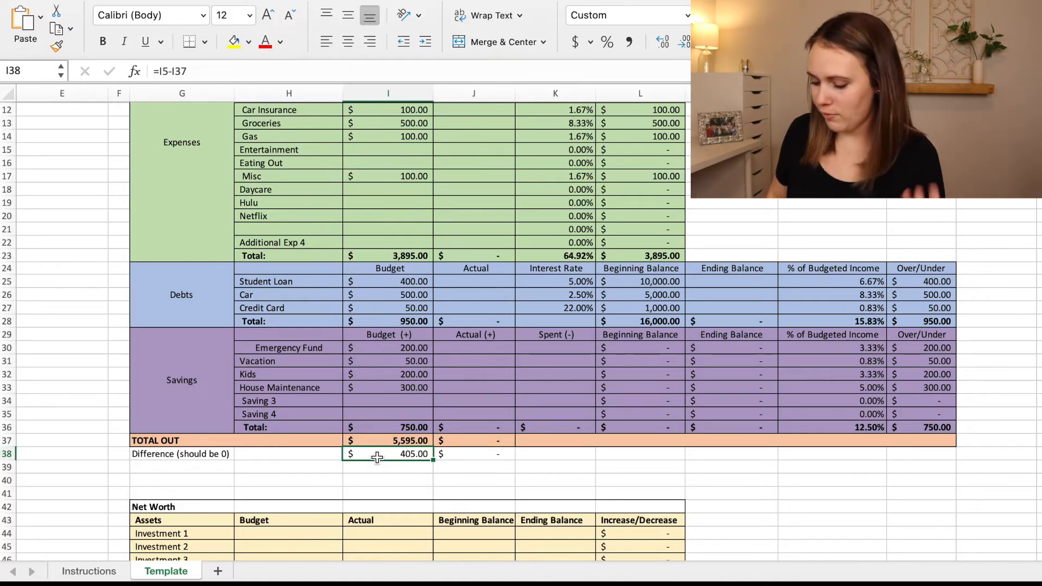
Set the Student Loan budget to 805 and check the budget difference.
left_click(413, 281)
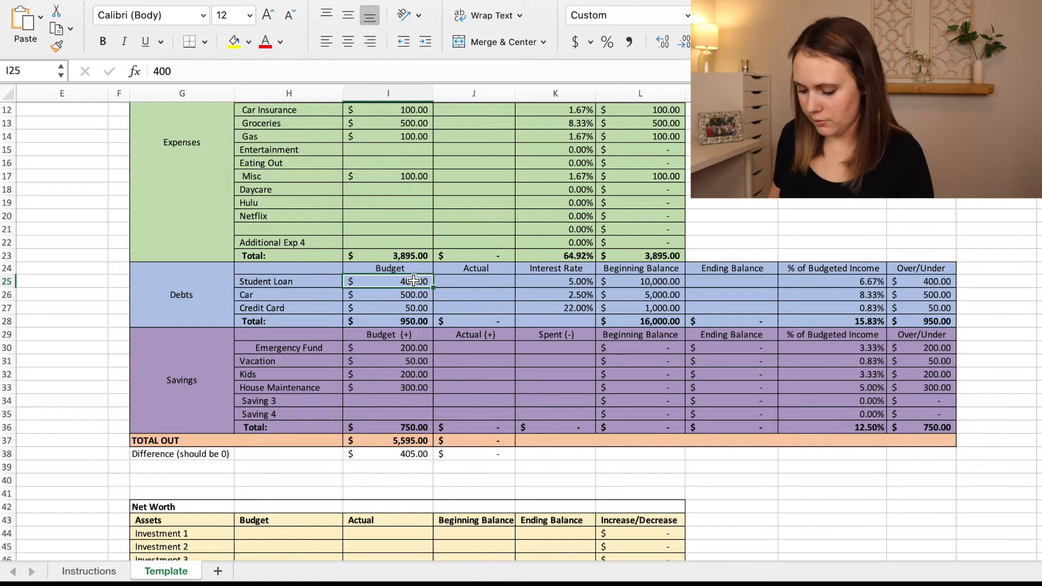
key("Delete")
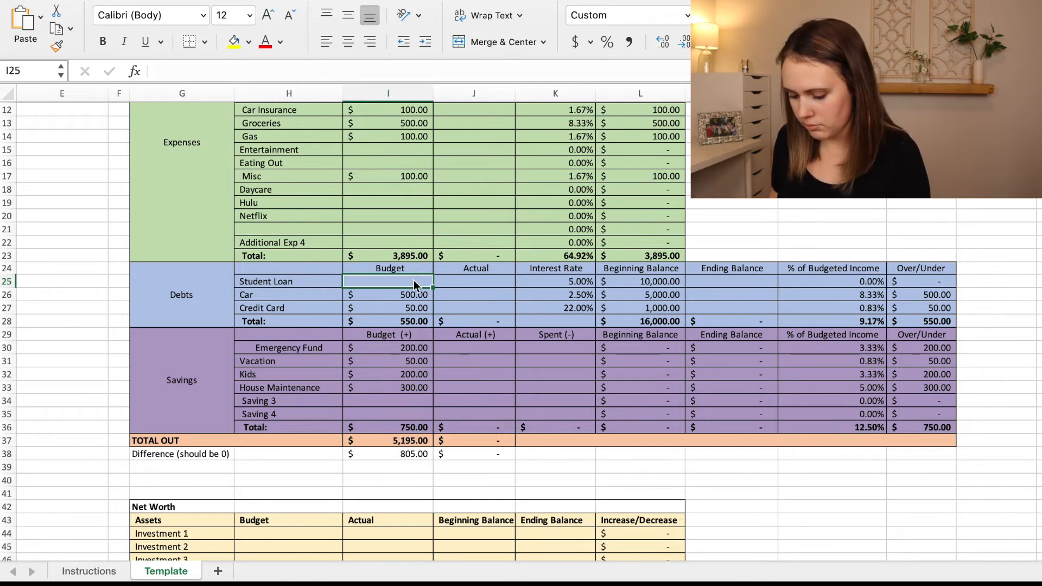
type("805")
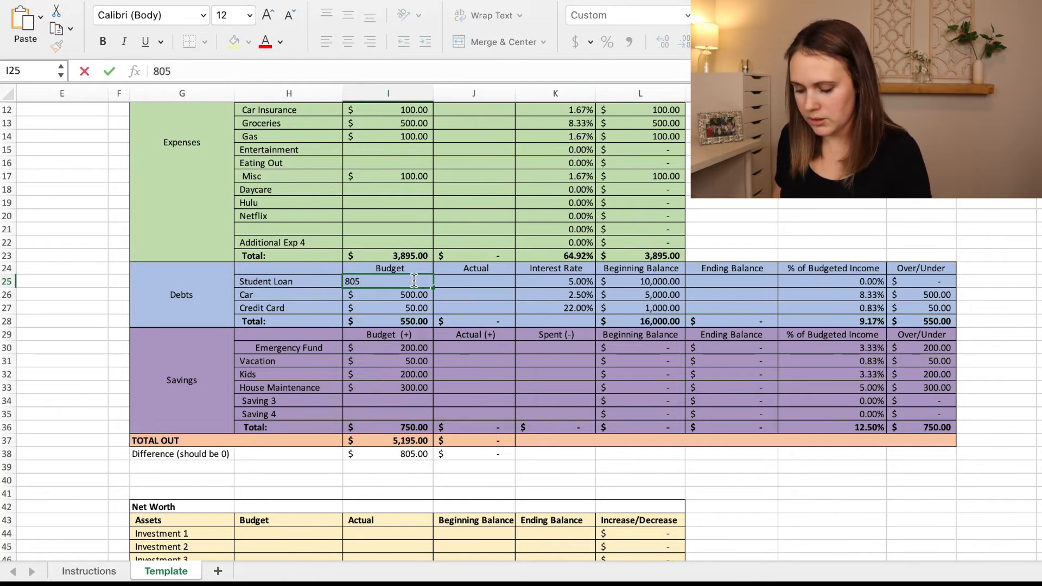
key("Return")
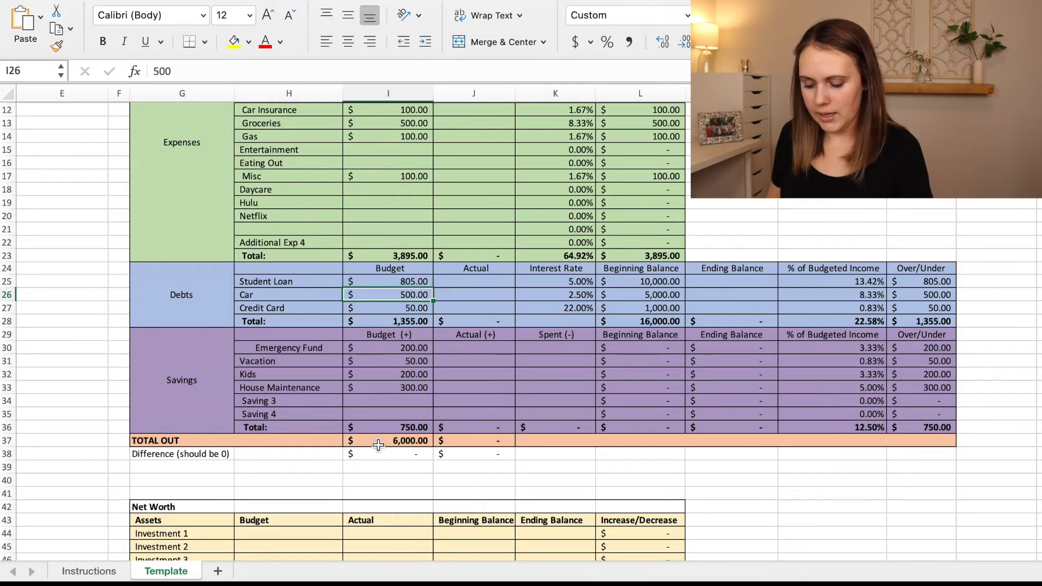
left_click(384, 453)
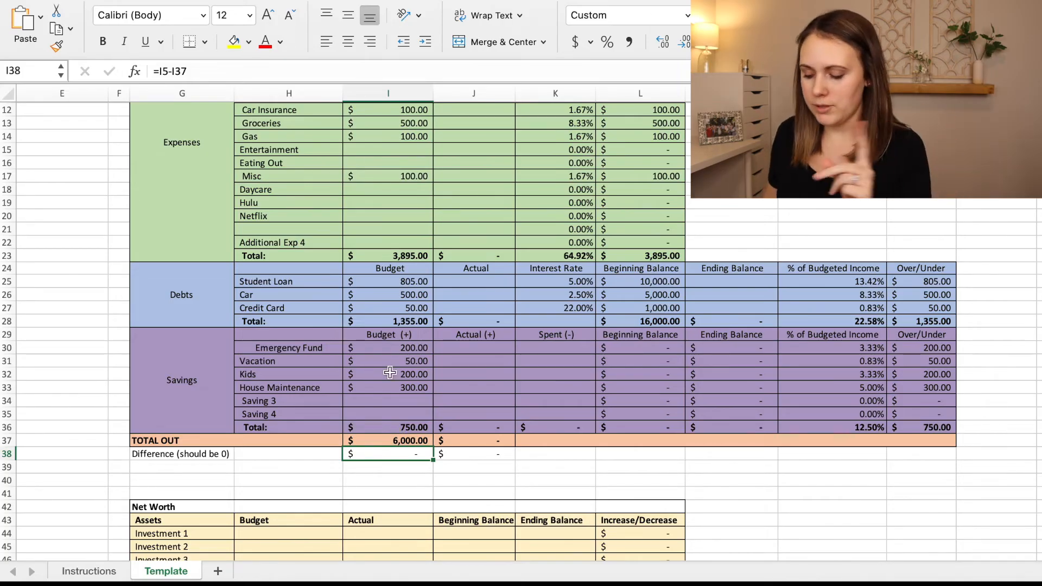
Delete the whole Debts section, rows 24 through 28, from the budget template.
left_click(206, 286)
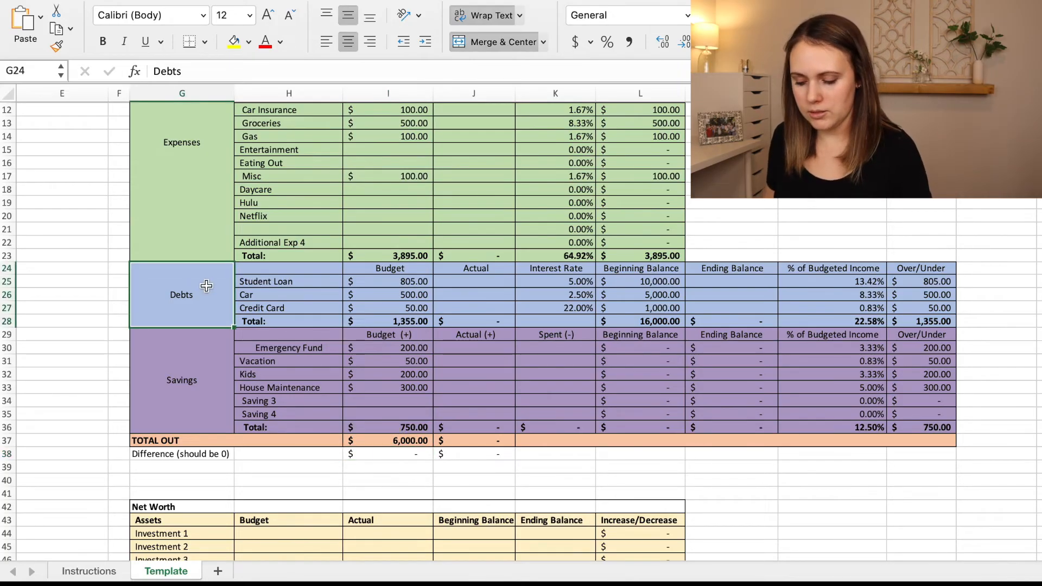
left_click(13, 268)
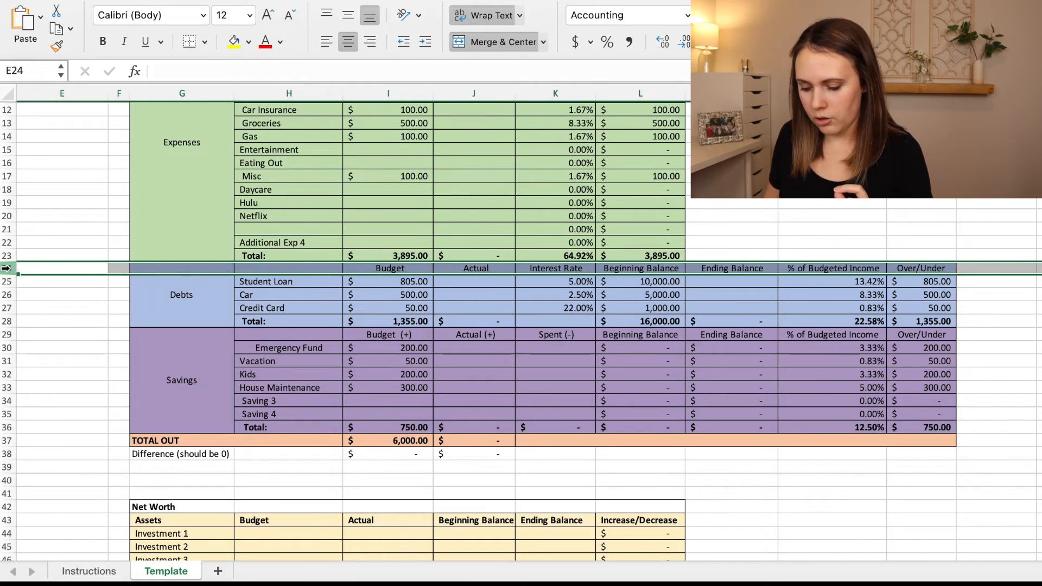
left_click_drag(7, 269, 6, 324)
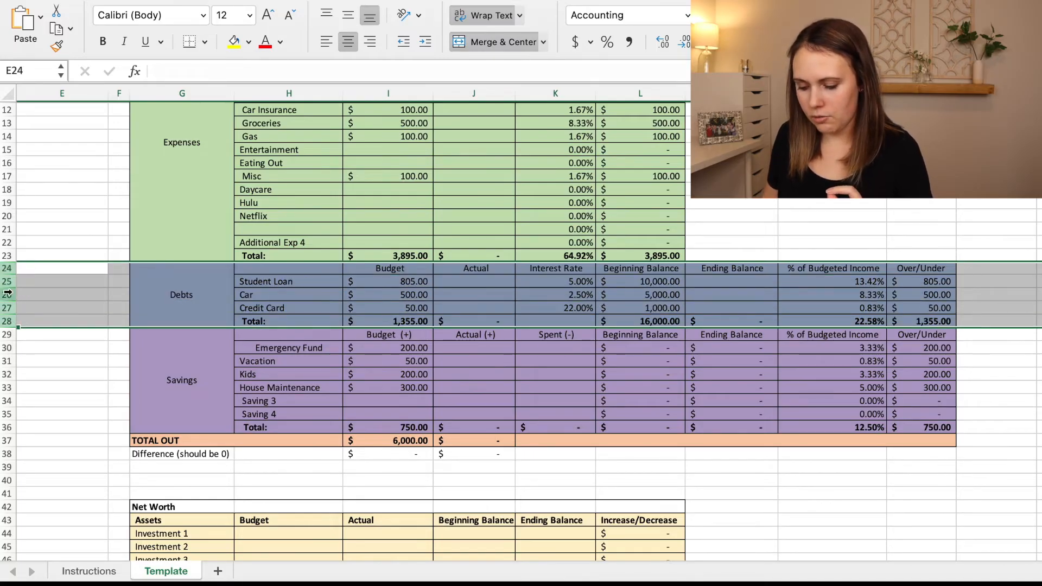
right_click(16, 300)
left_click(53, 377)
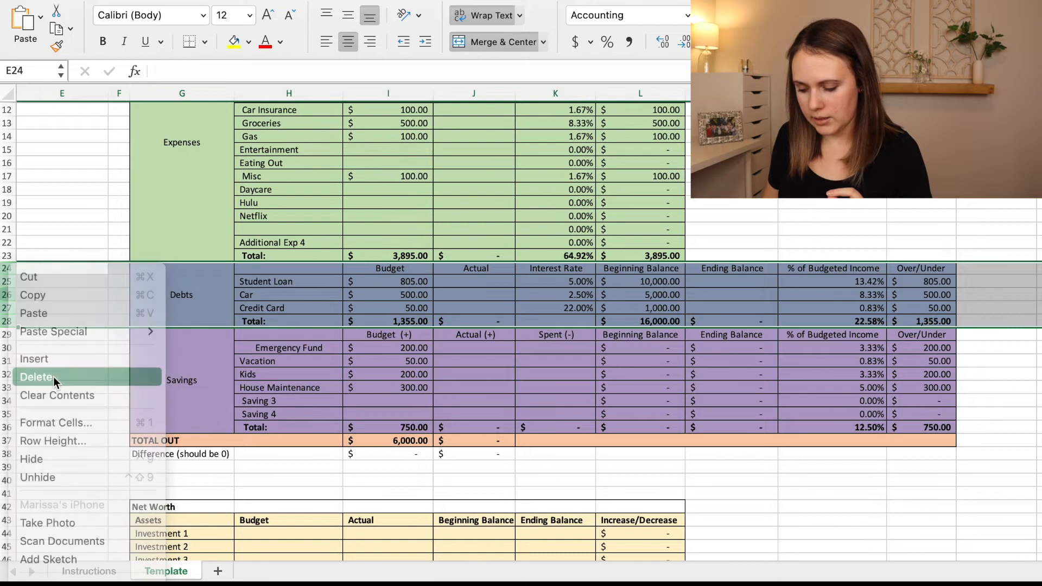
left_click(458, 243)
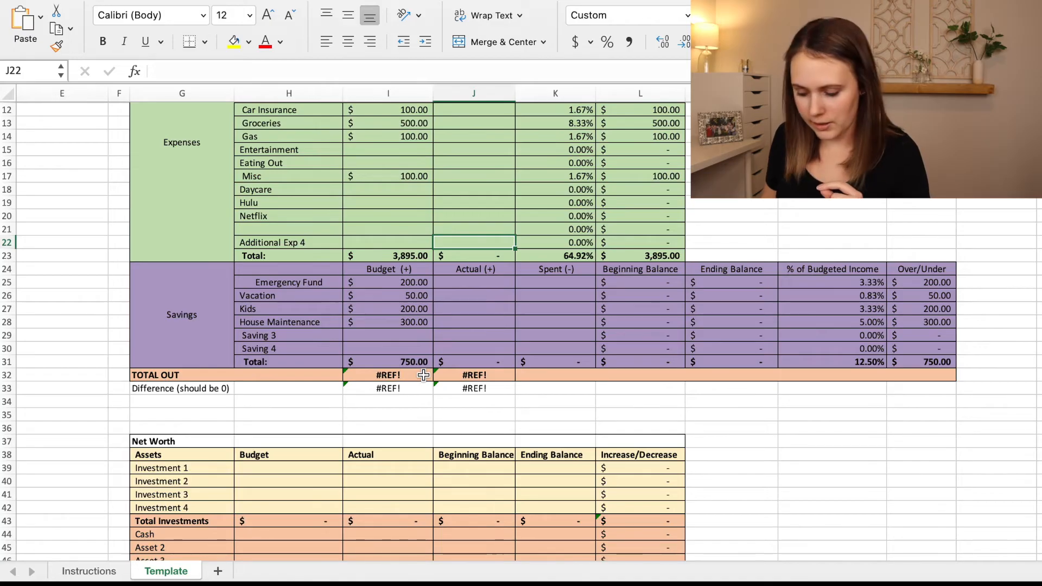
Repair the budget TOTAL OUT formula by removing its broken reference so it reads =I23+I31.
double_click(395, 375)
key("Return")
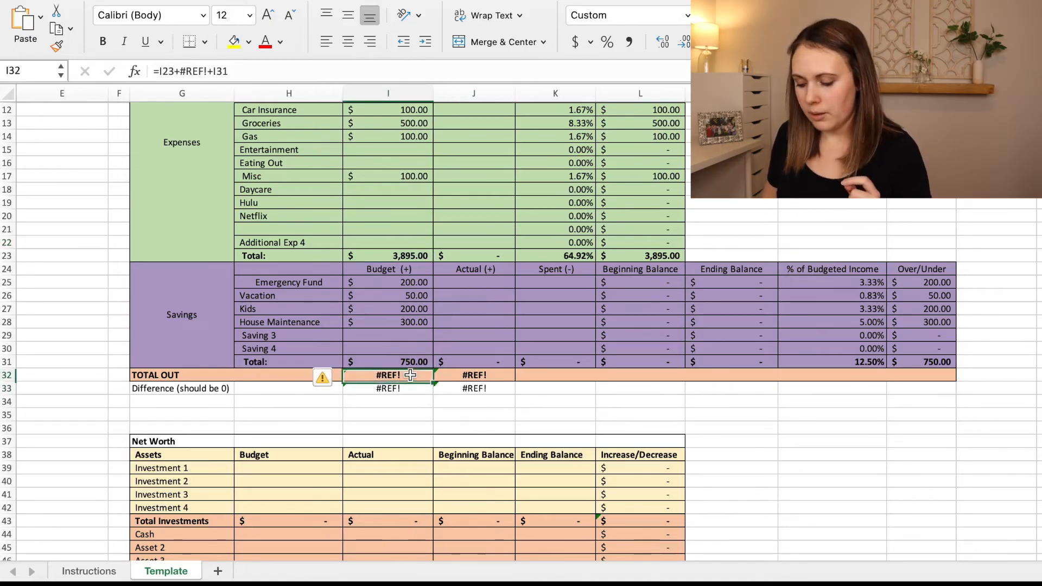
double_click(411, 376)
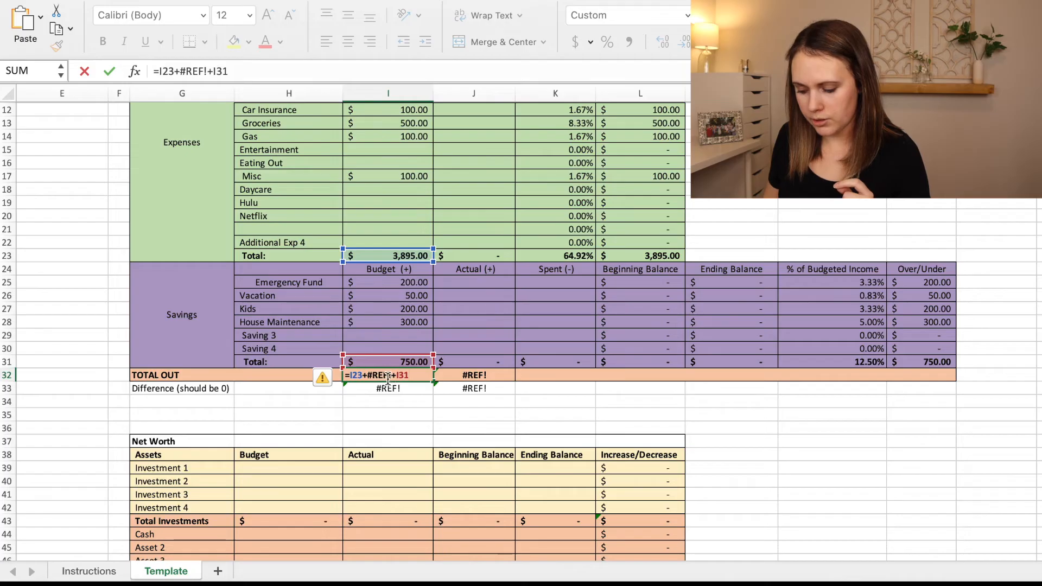
left_click(206, 70)
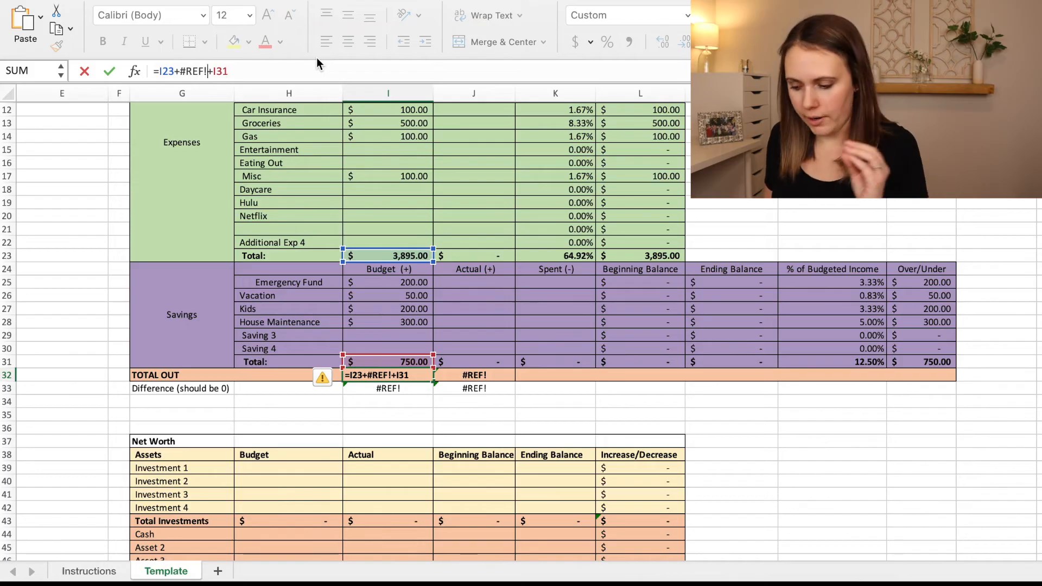
key("BackSpace")
key("BackSpace")
key("BackSpace")
key("BackSpace")
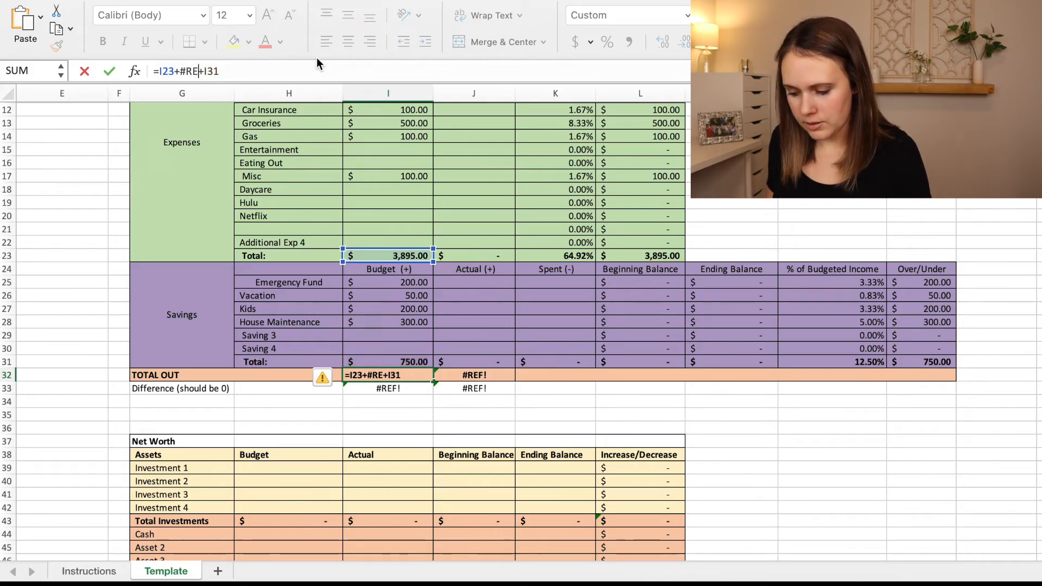
key("BackSpace")
key("BackSpace")
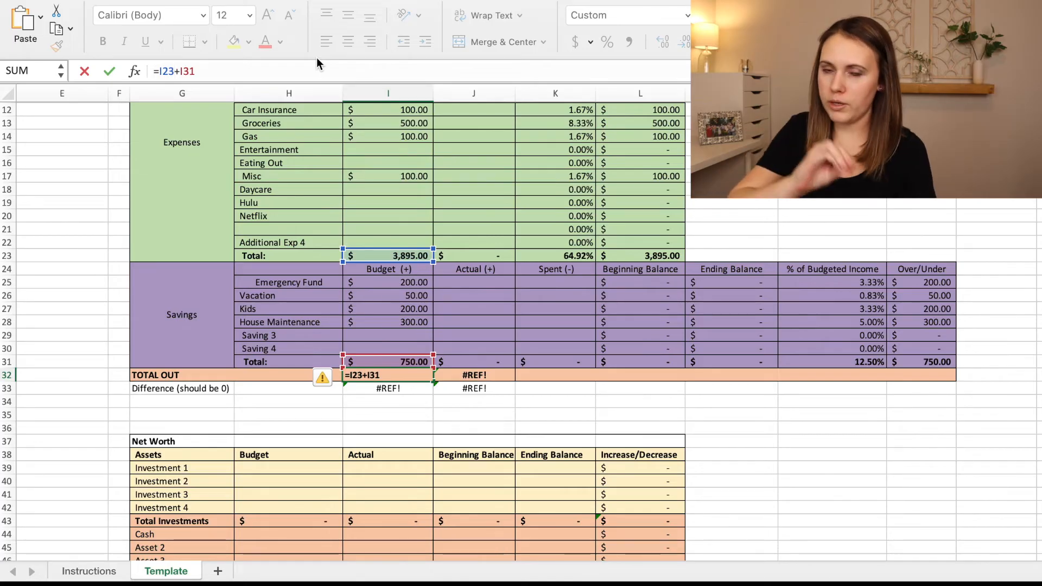
key("Return")
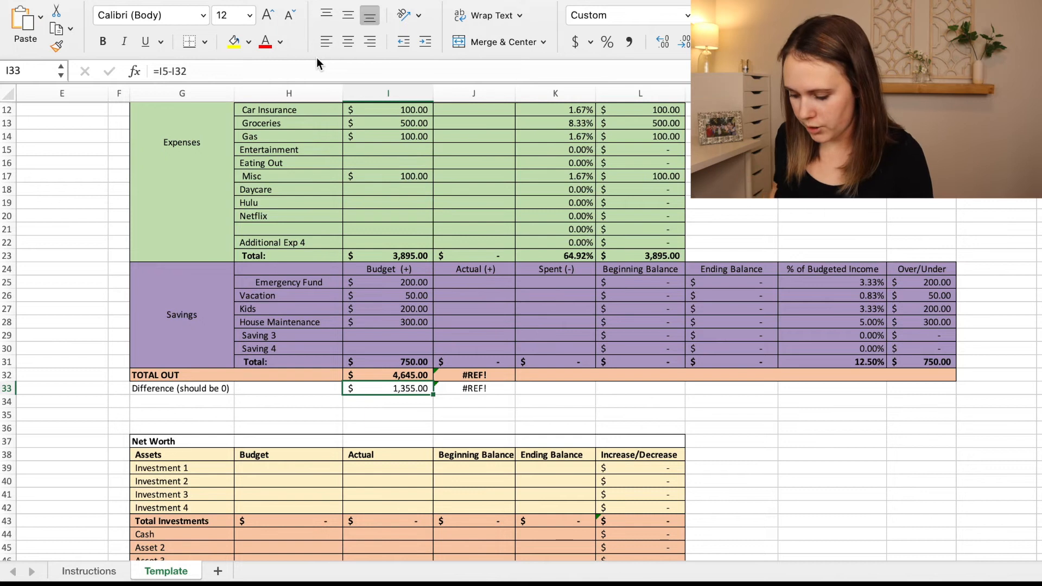
Repair the actual TOTAL OUT formula by removing its broken reference so it reads =J23+J31.
key("Up")
key("Right")
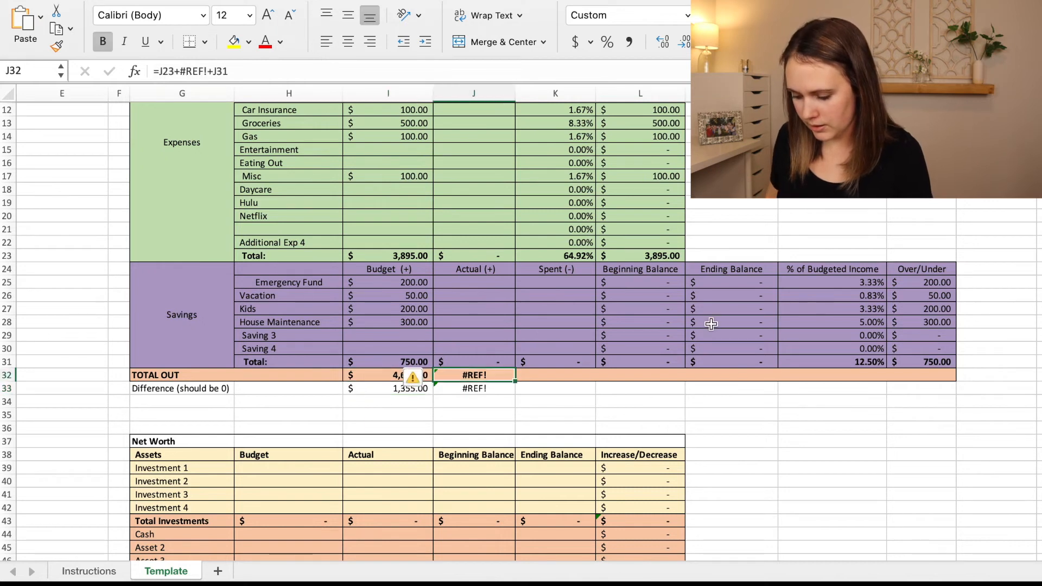
double_click(487, 376)
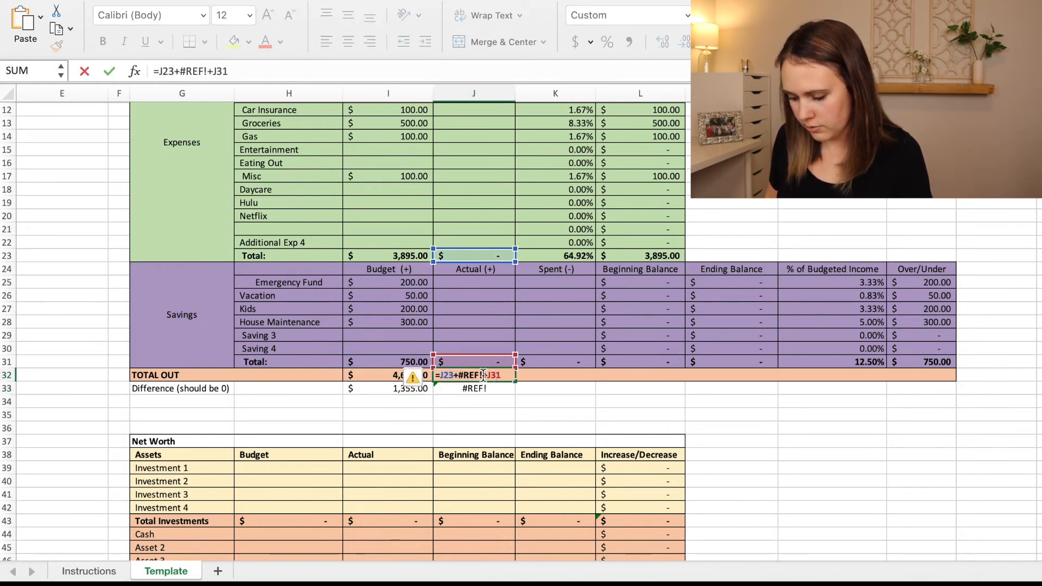
key("BackSpace")
key("BackSpace")
key("BackSpace")
key("BackSpace")
key("BackSpace")
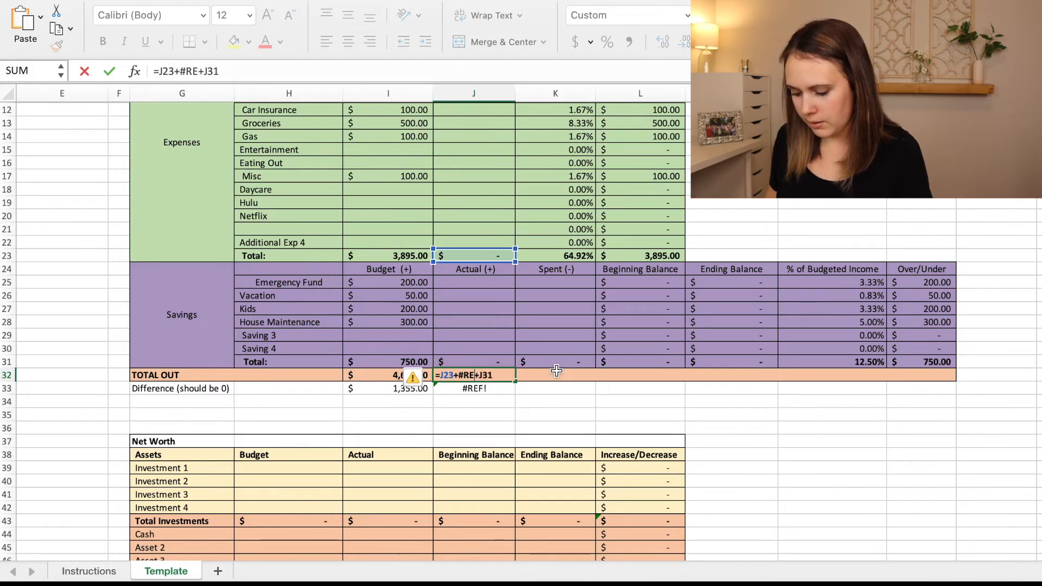
key("BackSpace")
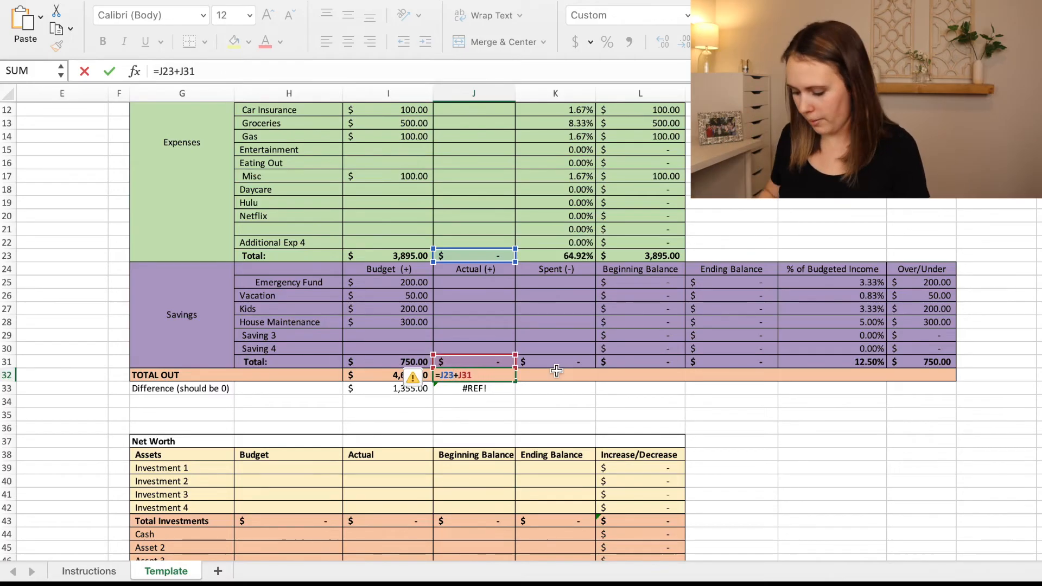
key("Return")
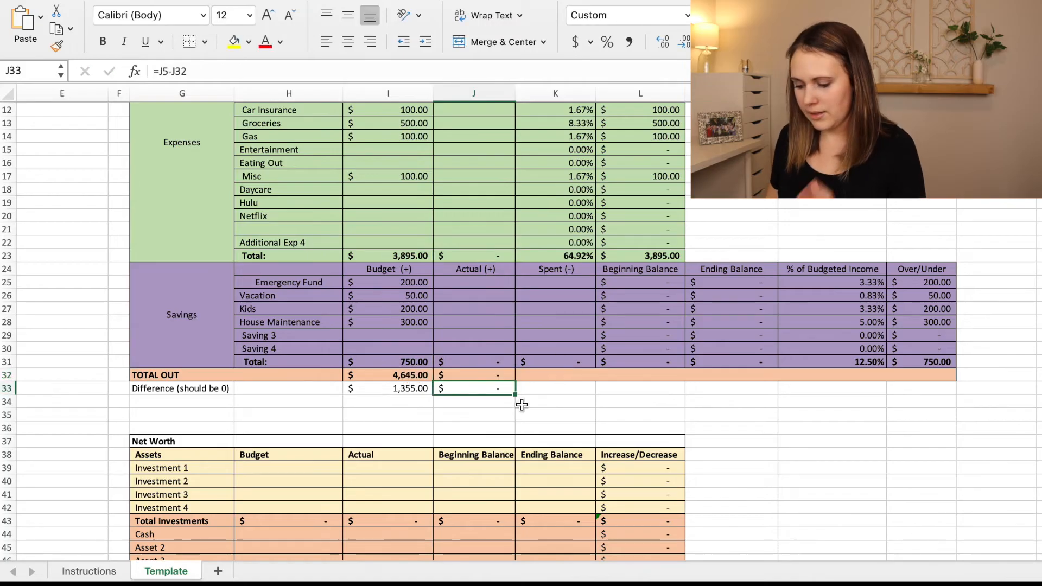
scroll(522, 405, "up", 1)
scroll(522, 405, "up", 5)
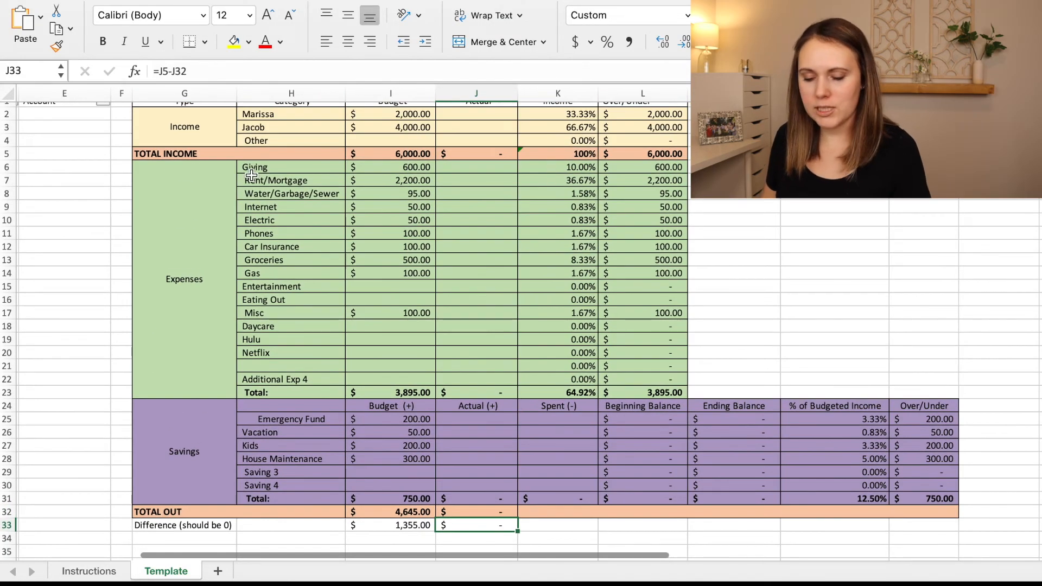
Set the Emergency Fund budget in the Savings section to 1555 so the budget difference comes to zero.
scroll(261, 435, "down", 3)
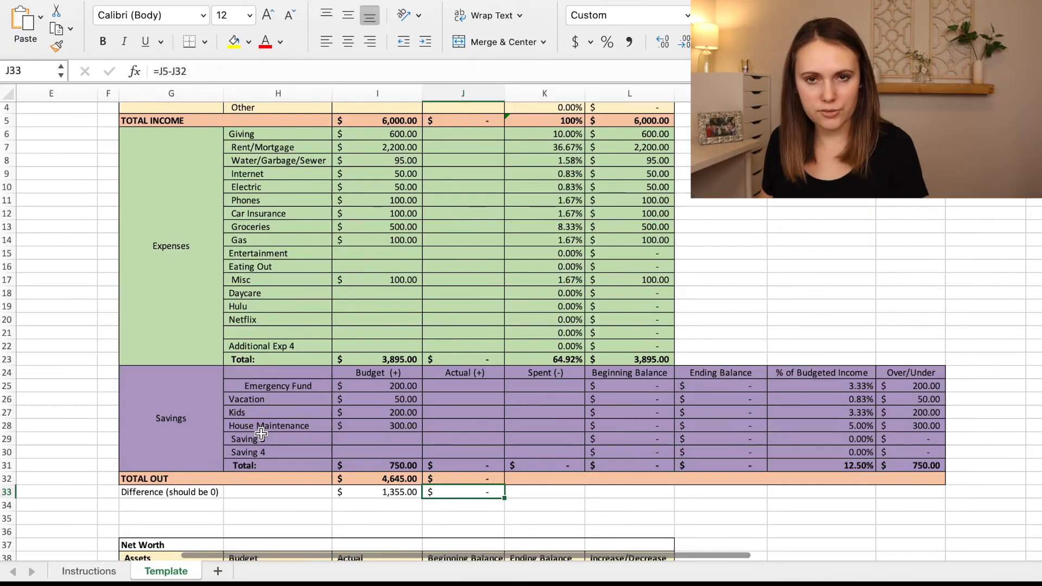
left_click(364, 492)
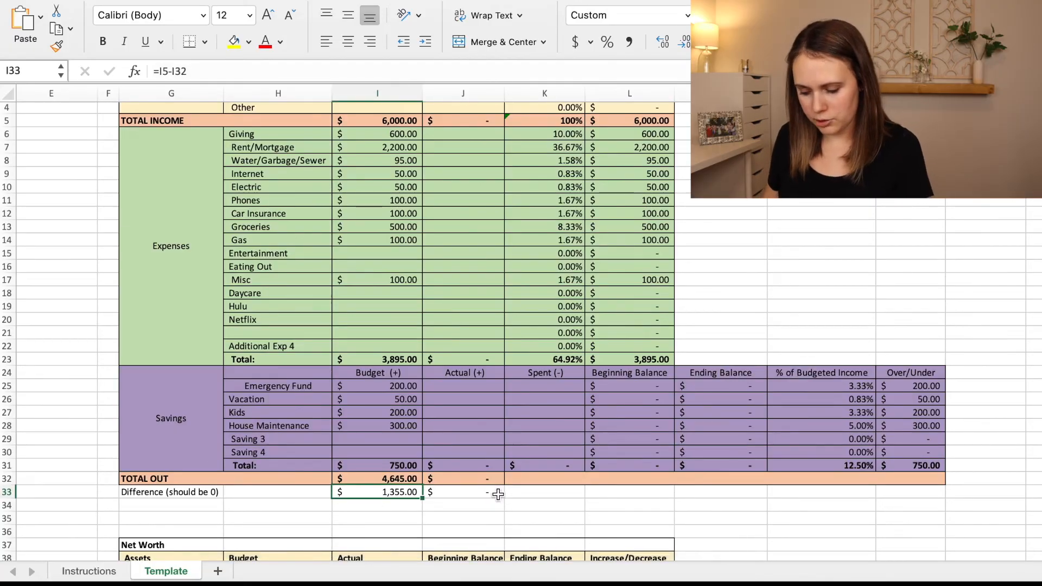
left_click(411, 386)
key("Delete")
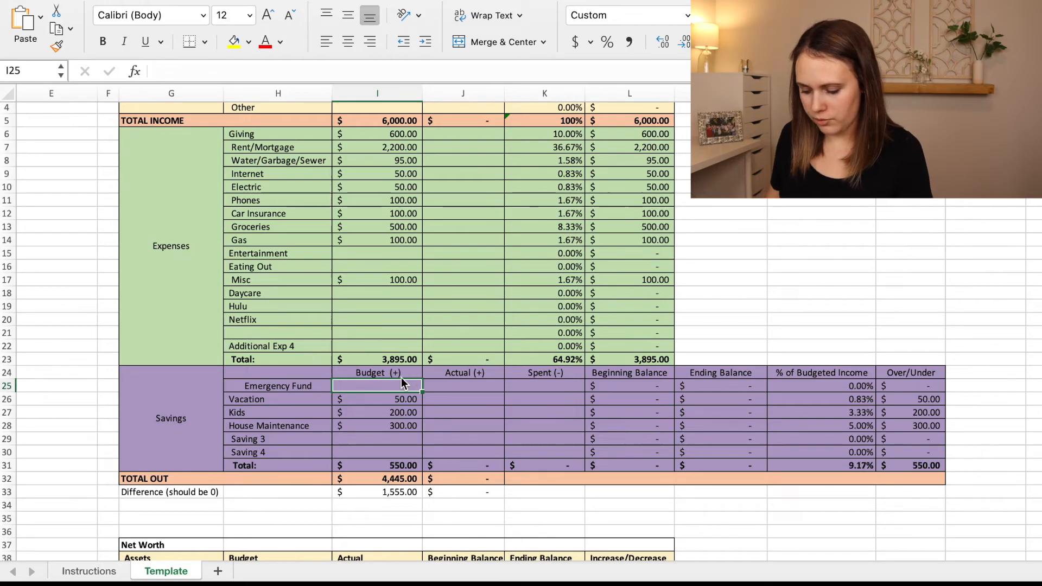
type("1555")
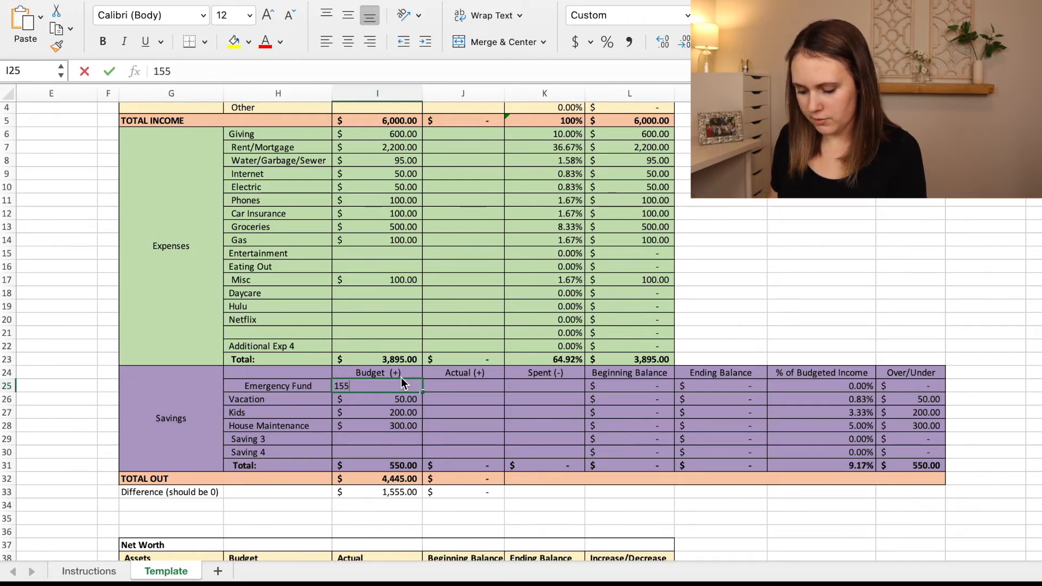
key("Return")
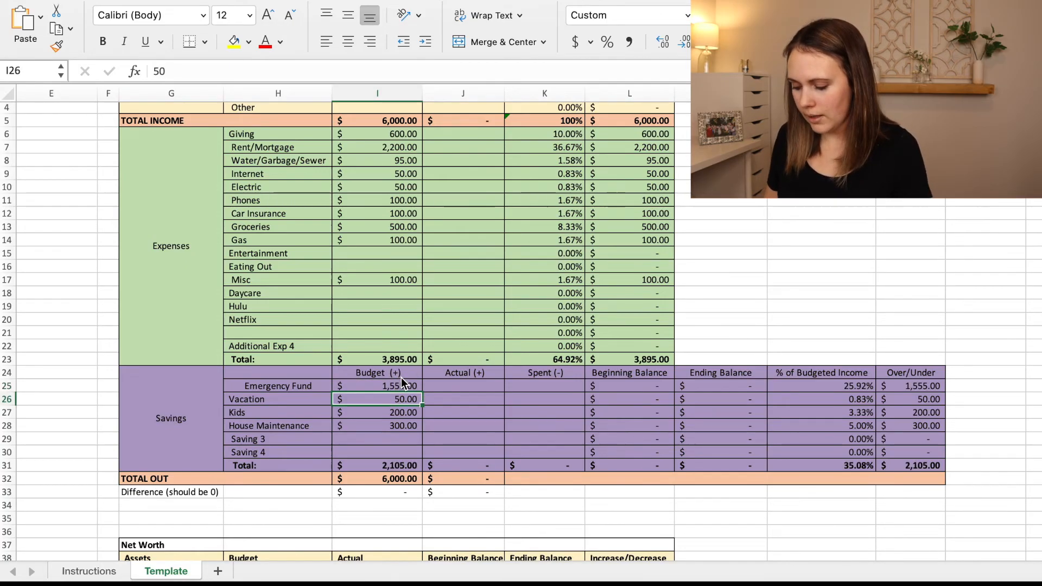
Start the first transaction in row 2 of the transaction log with date 2/1 and category Groceries.
scroll(401, 377, "up", 4)
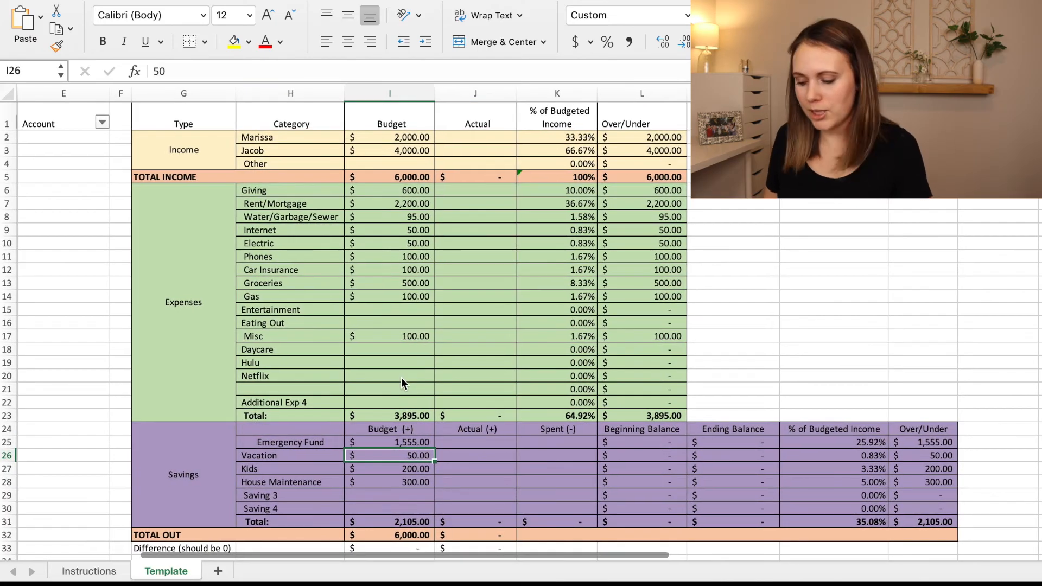
scroll(401, 378, "left", 6)
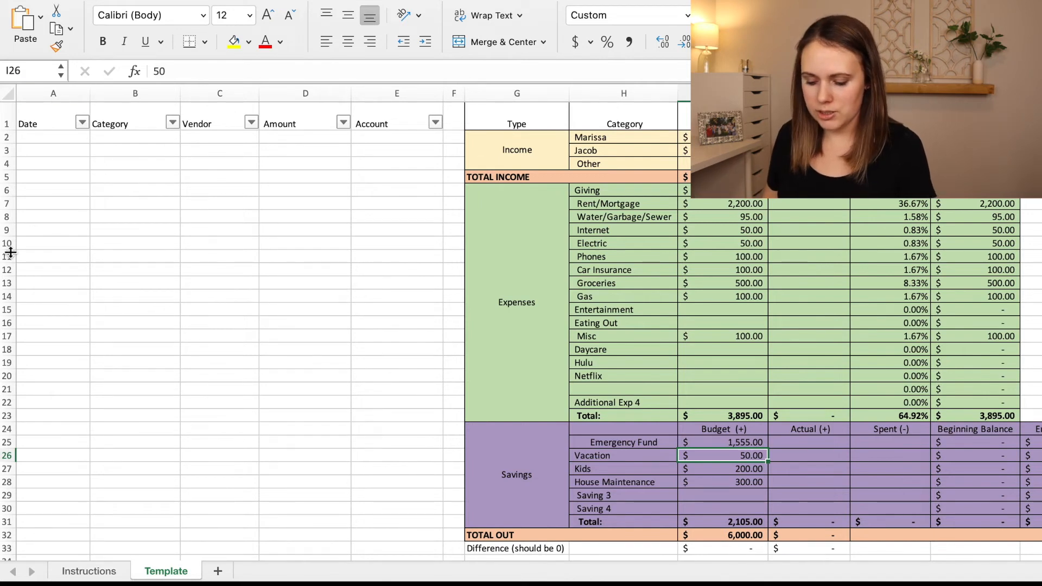
left_click(60, 137)
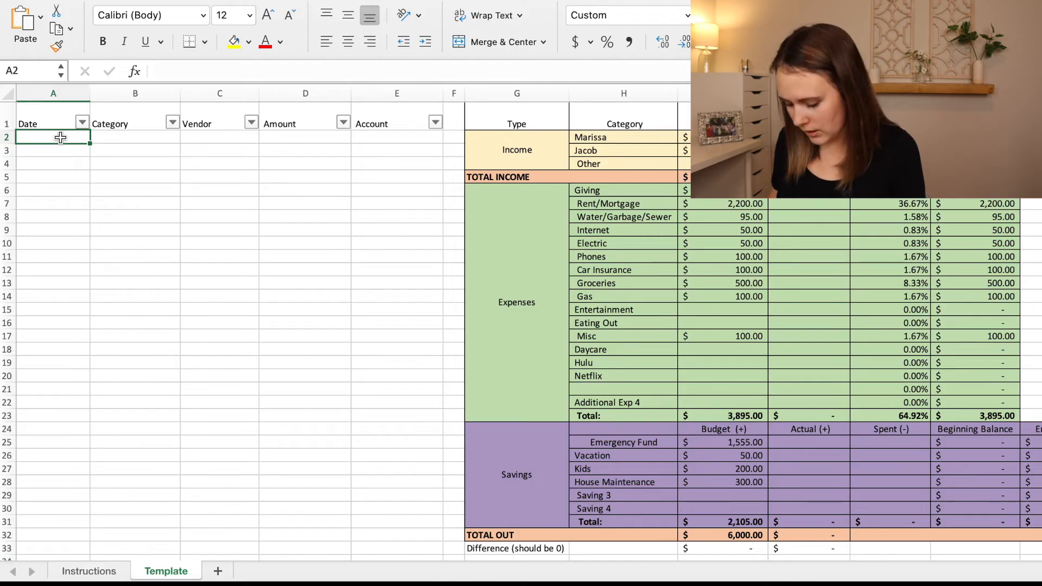
type("2/1")
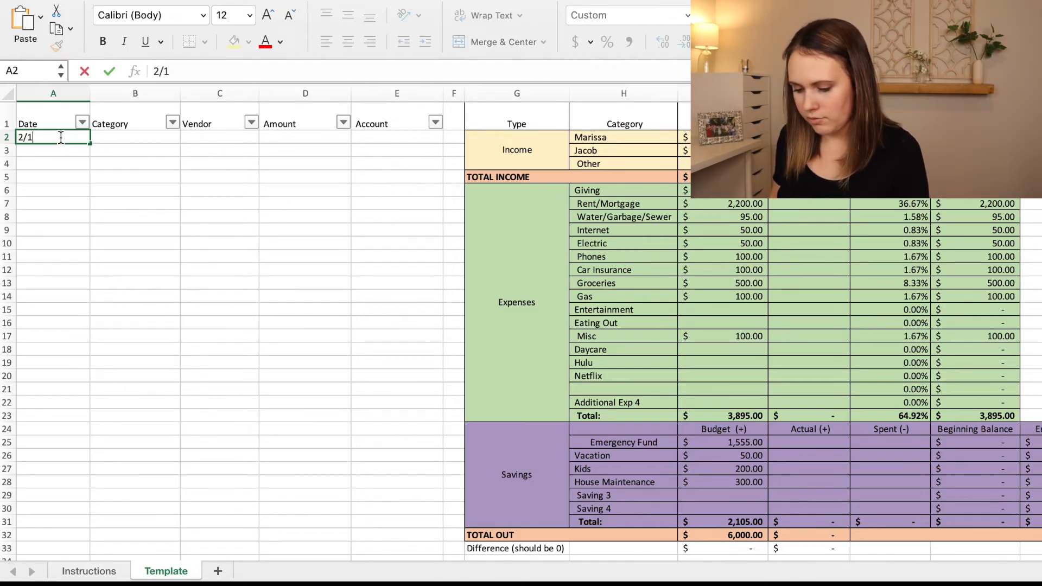
key("Tab")
type("Groceries")
key("Tab")
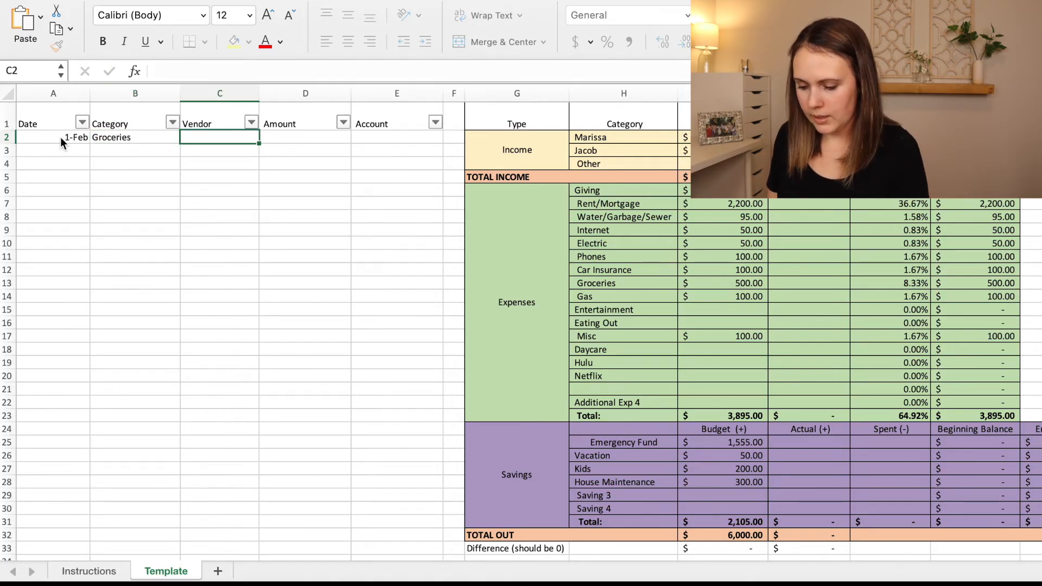
Complete the first transaction with vendor Fred Meyer, amount -50 and account Checking.
type("Fred Meyer")
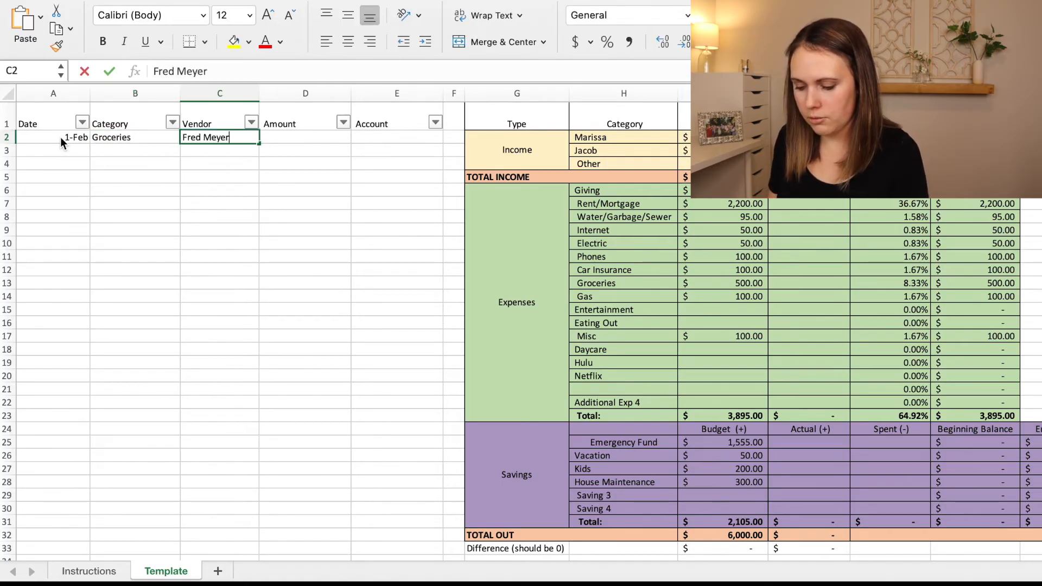
key("Tab")
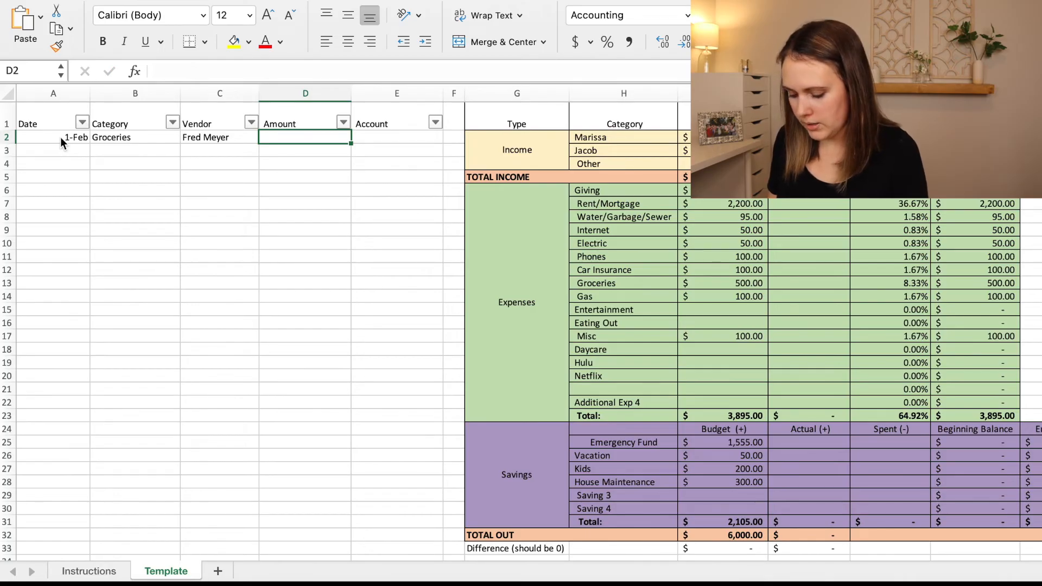
type("-")
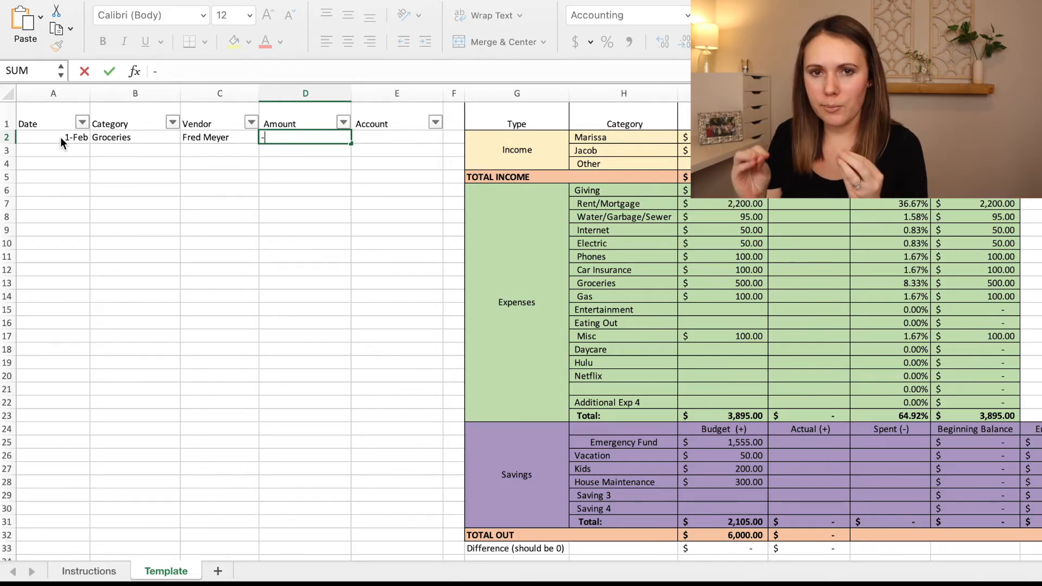
type("50")
key("Tab")
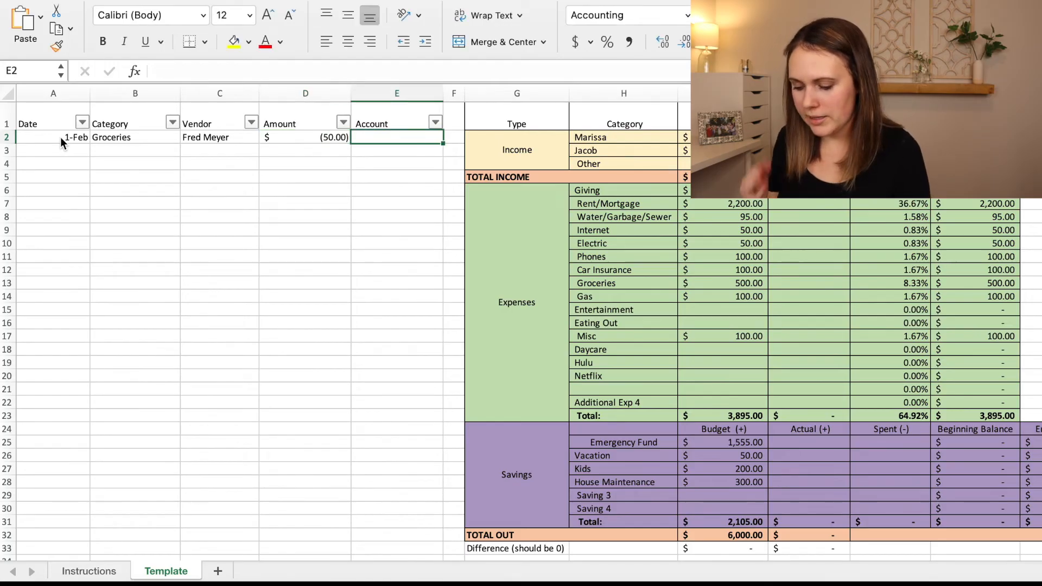
type("Checking")
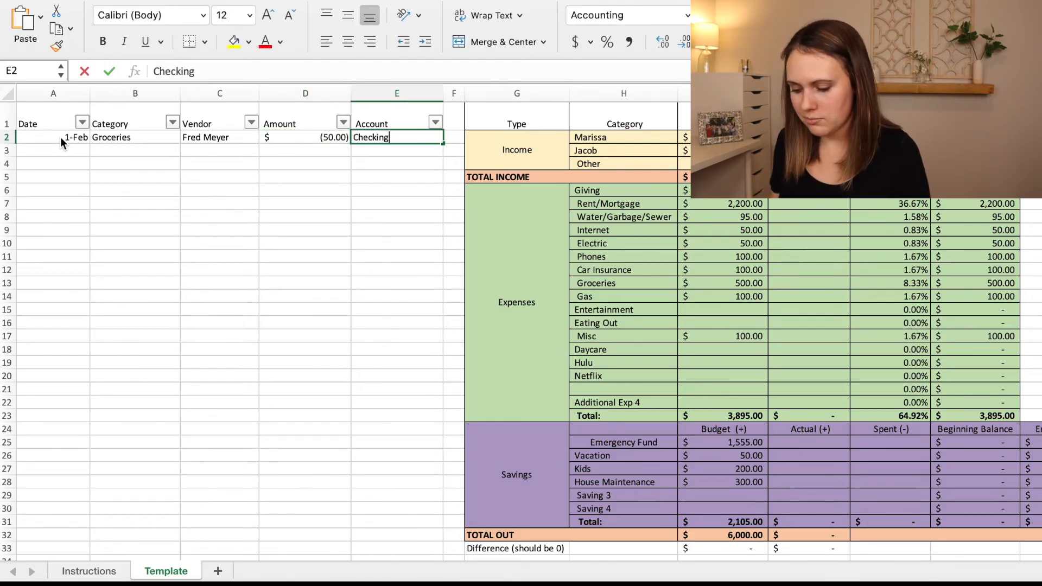
key("Return")
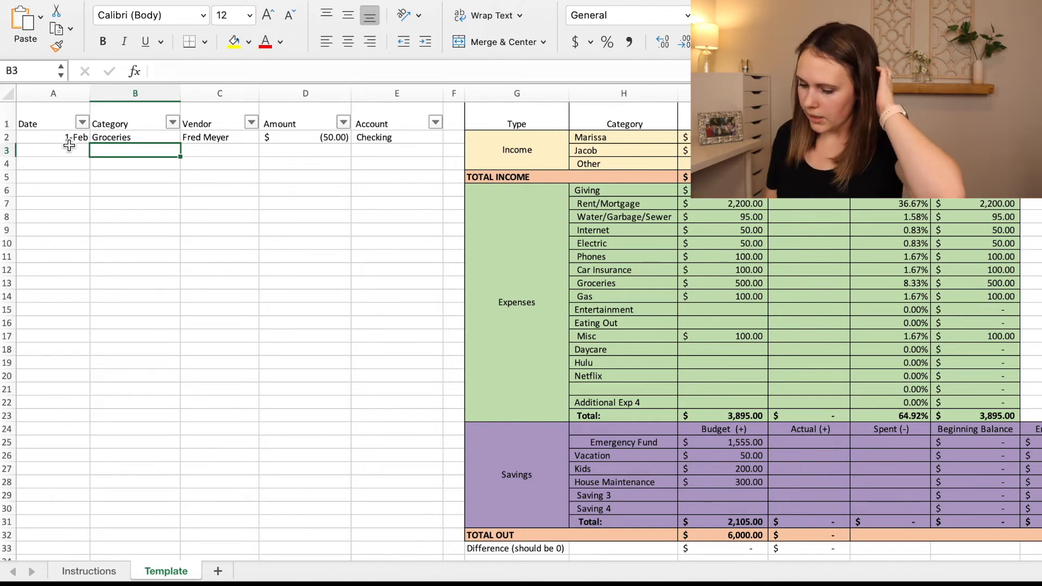
Begin a second transaction in row 3 with date 2/2, category Gas and vendor Costco.
left_click(70, 149)
type("2/2")
key("Tab")
type("Ga")
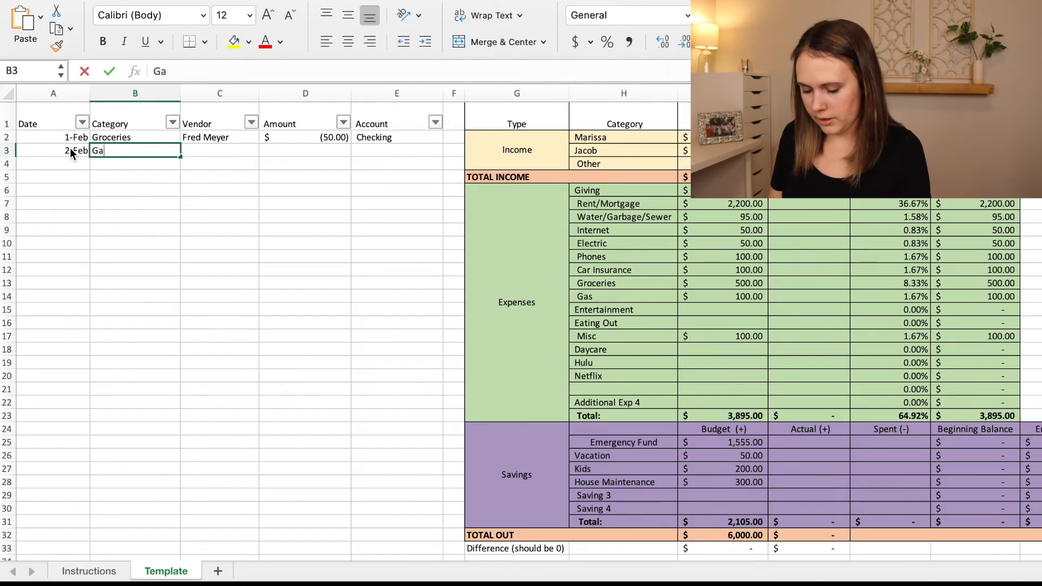
type("s")
key("Tab")
type("Costco")
key("Tab")
Complete the Costco gas transaction with amount -40 and account Credit Card.
type("-40")
key("Tab")
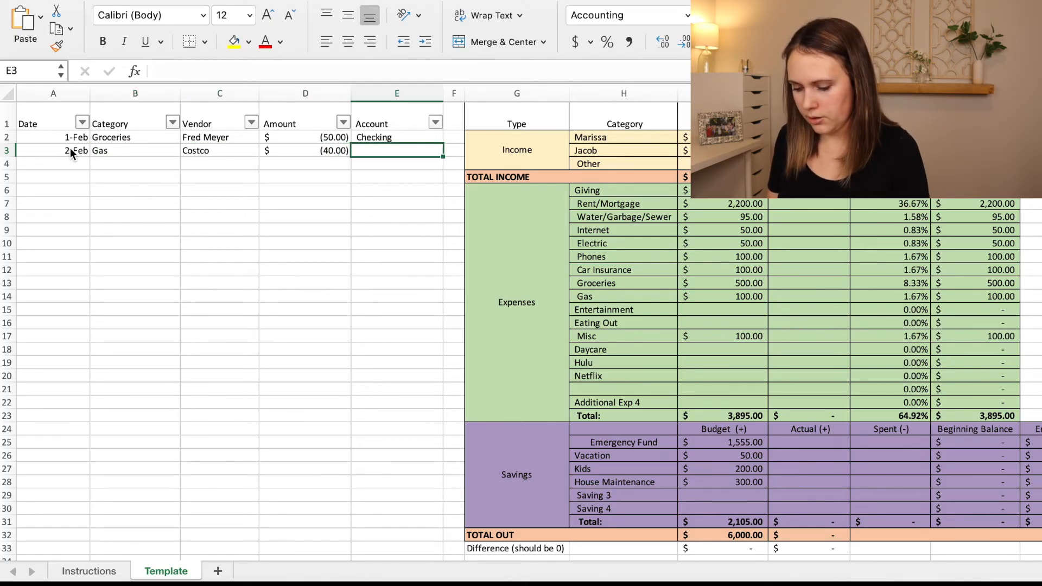
type("Credti")
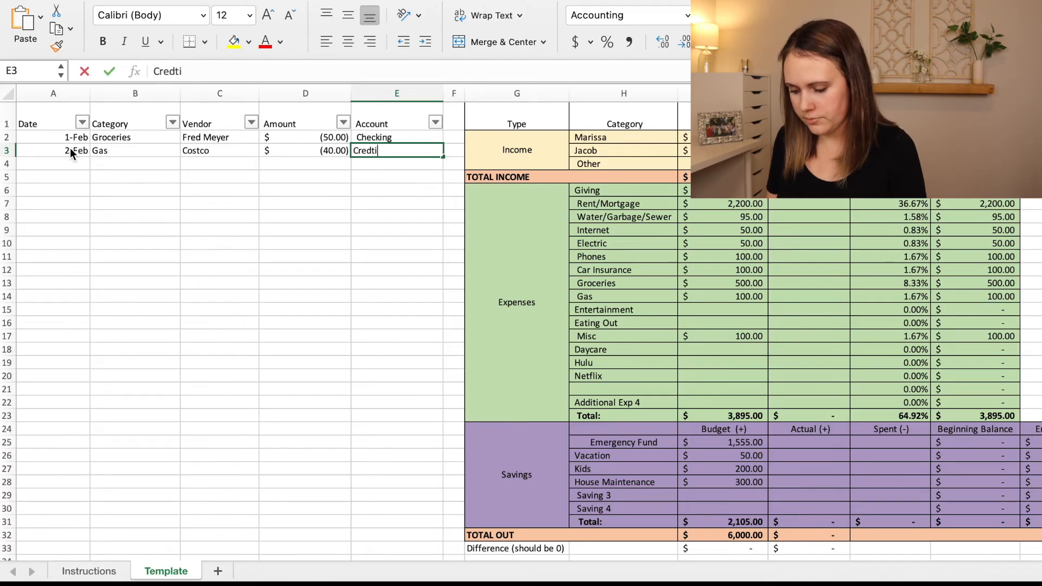
key("BackSpace")
key("BackSpace")
type("it Card")
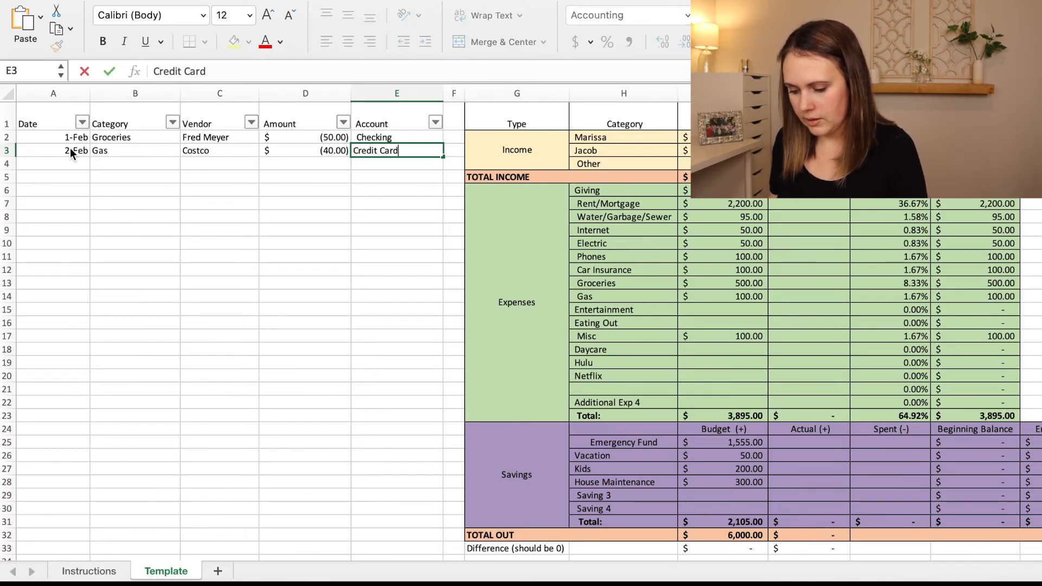
key("Return")
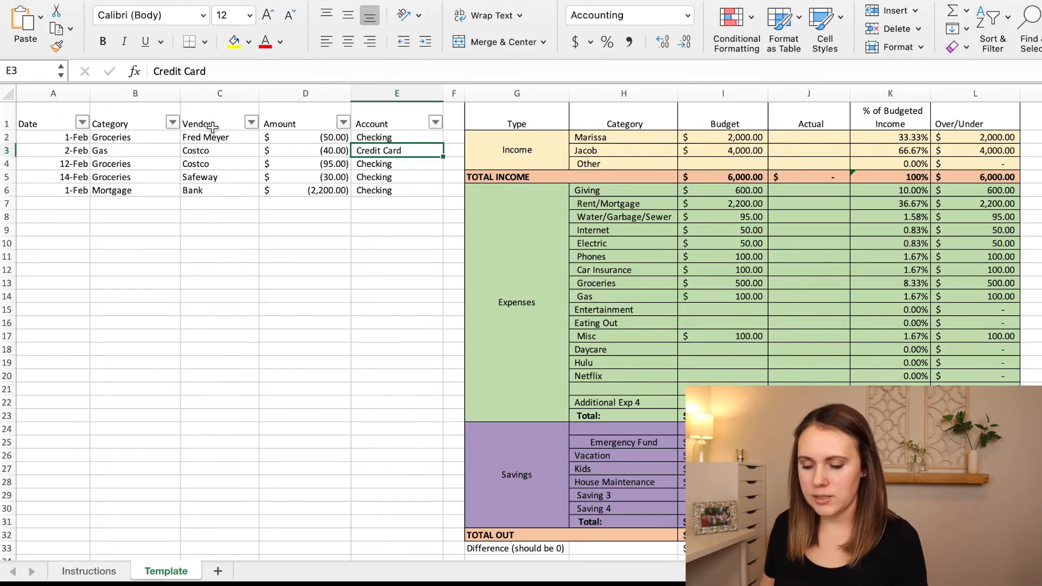
Filter the transaction log's Category column to show only Groceries.
left_click(172, 123)
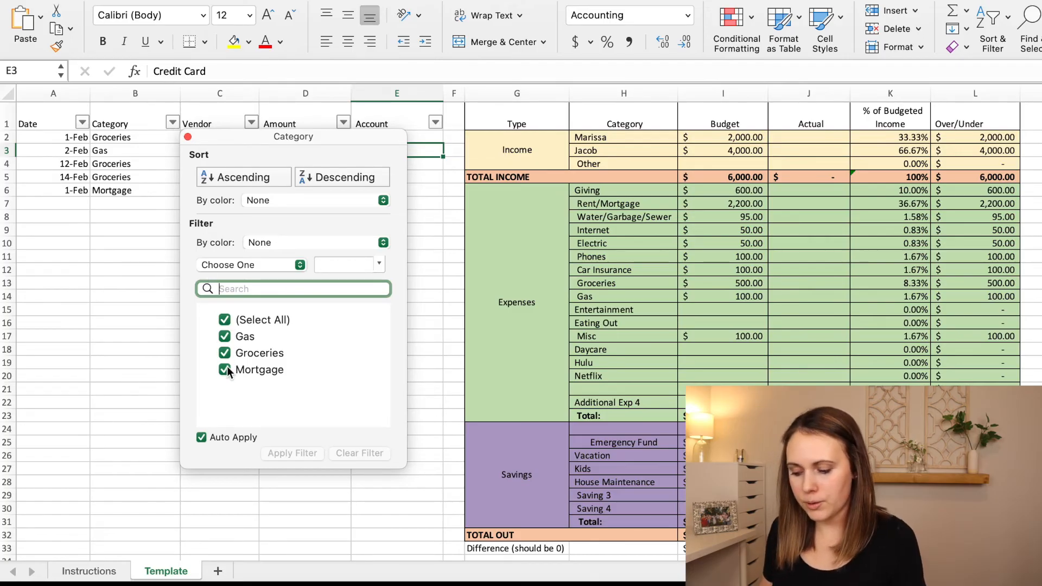
left_click(225, 319)
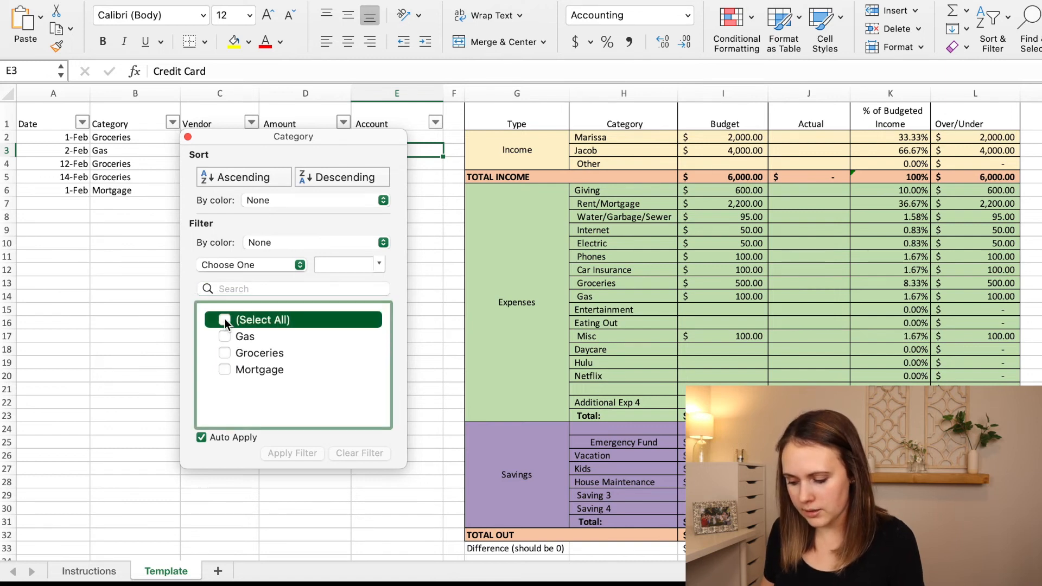
left_click(225, 354)
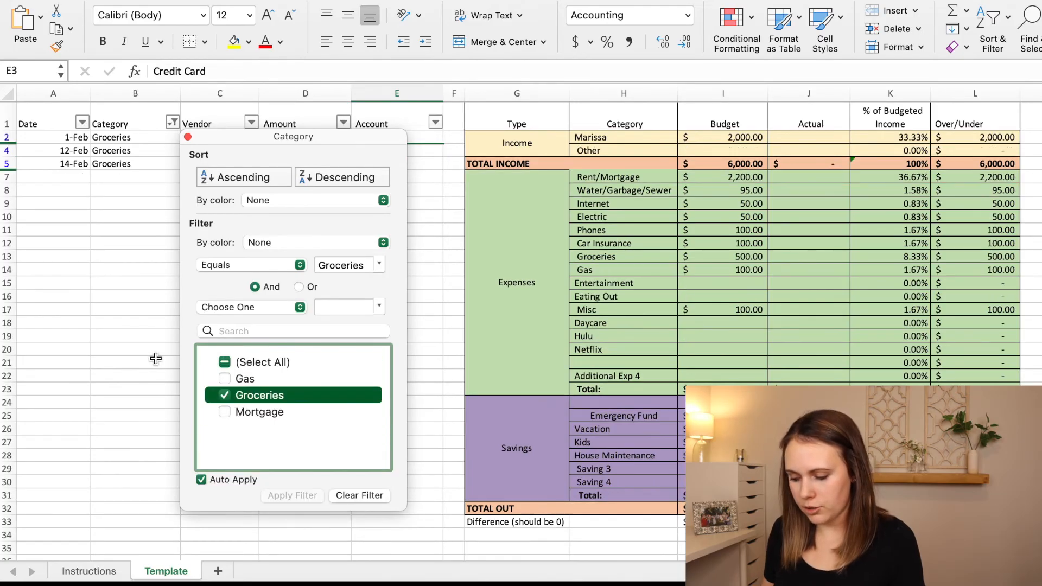
left_click(121, 353)
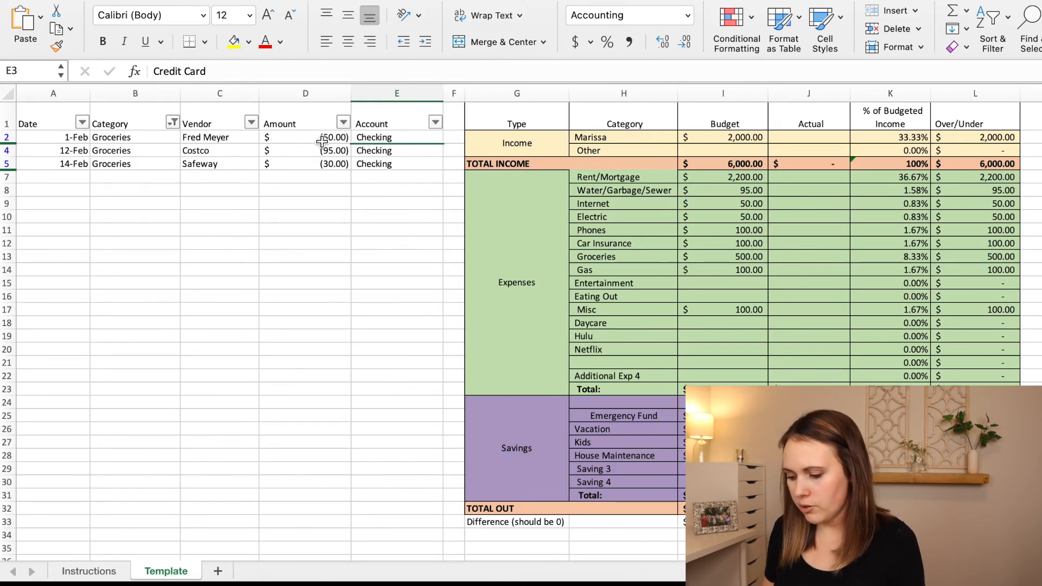
Total the filtered grocery amounts and enter 175 as the actual amount for Groceries in the budget.
left_click_drag(318, 138, 314, 166)
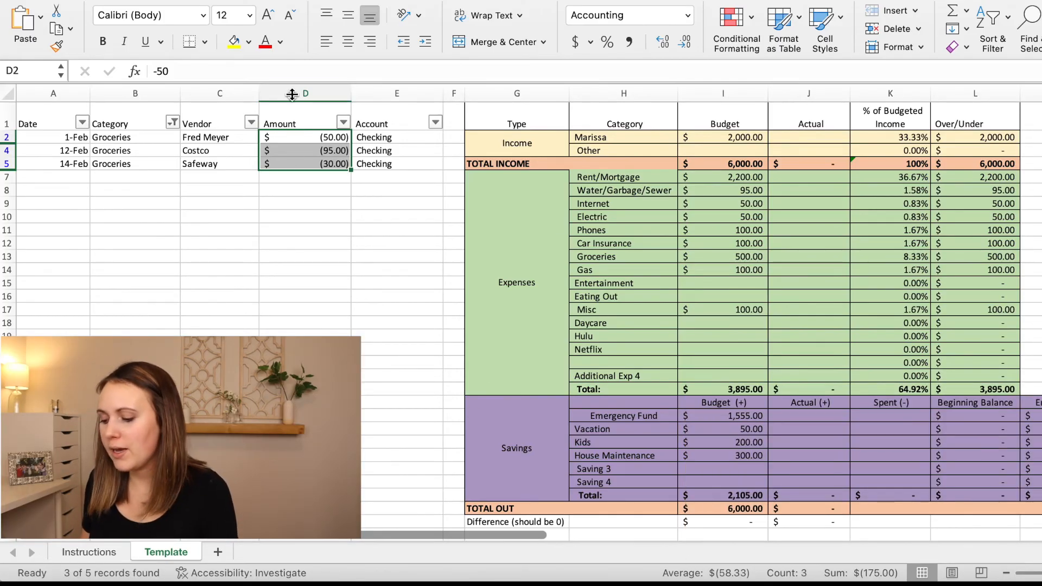
left_click_drag(294, 136, 294, 165)
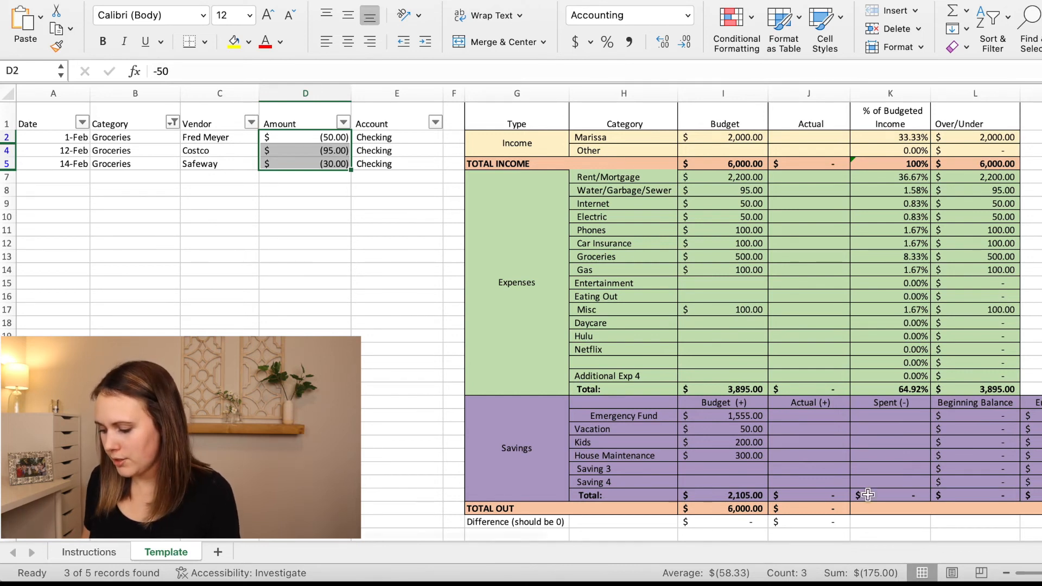
left_click(786, 260)
type("175")
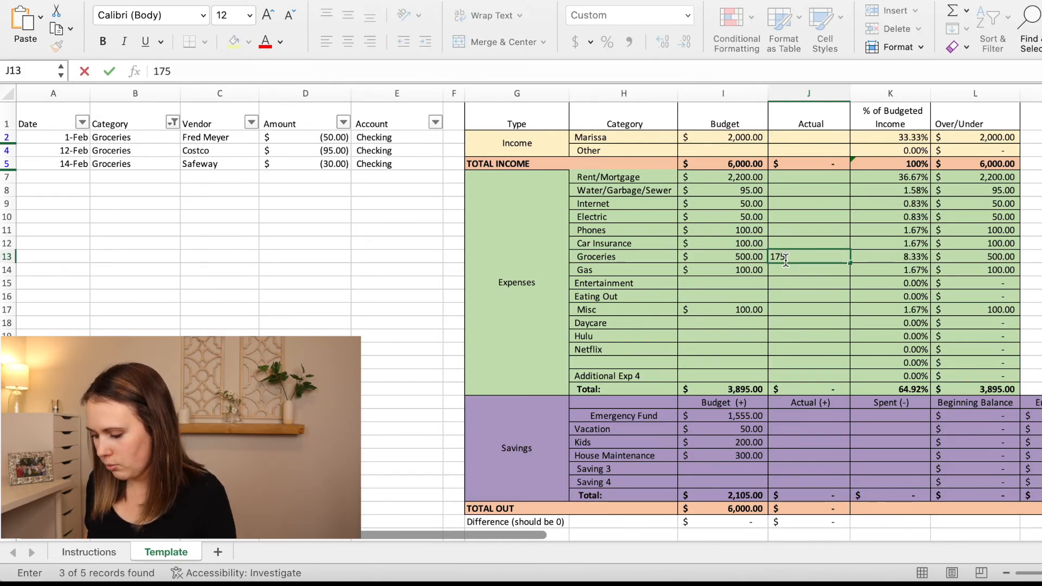
key("Return")
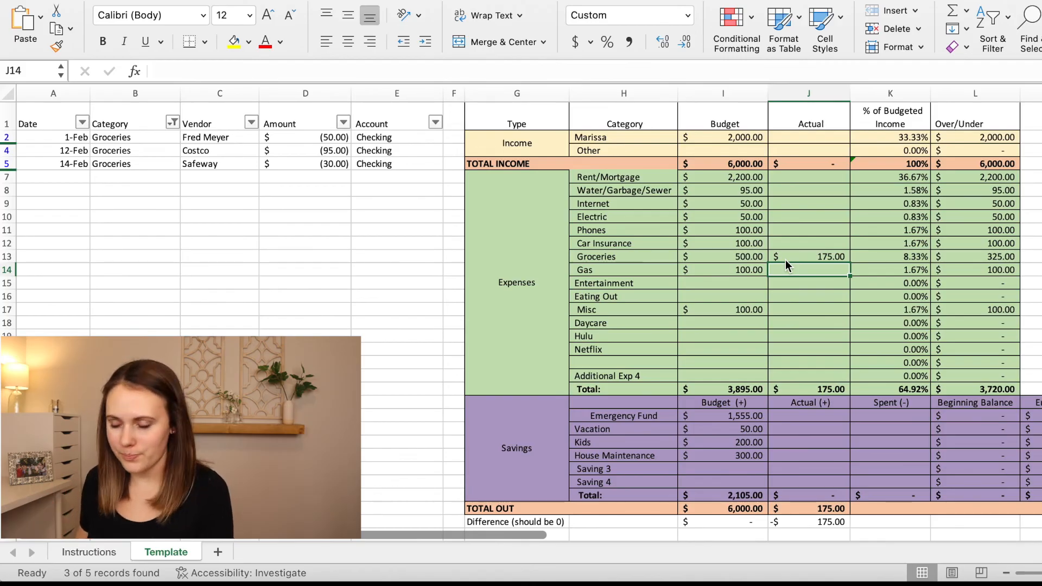
Examine the Net Worth section, including the Investment 1 row and the Cash row's budget, actual and beginning balance cells.
scroll(676, 441, "down", 10)
scroll(676, 441, "right", 3)
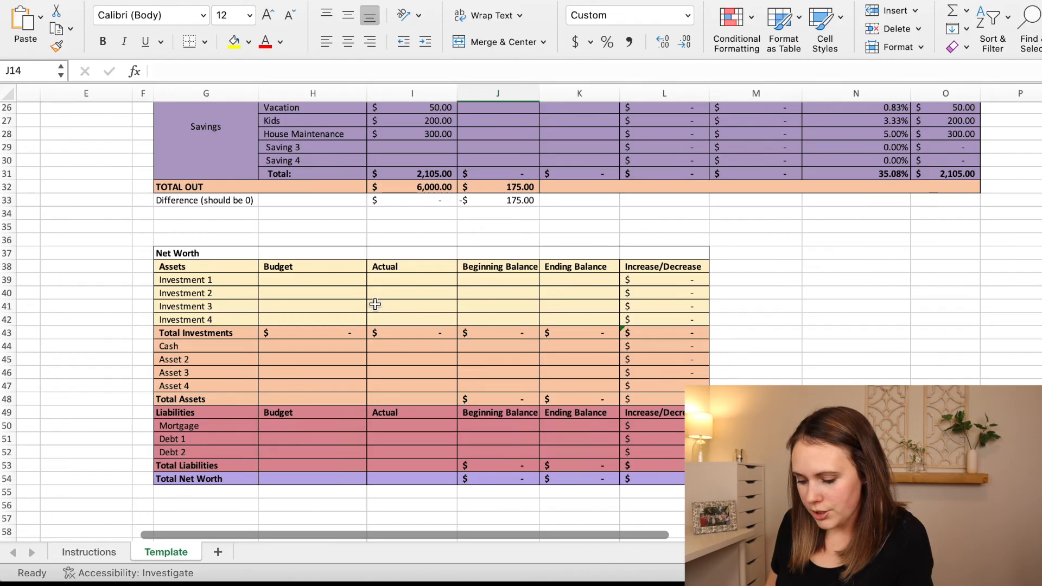
left_click(213, 282)
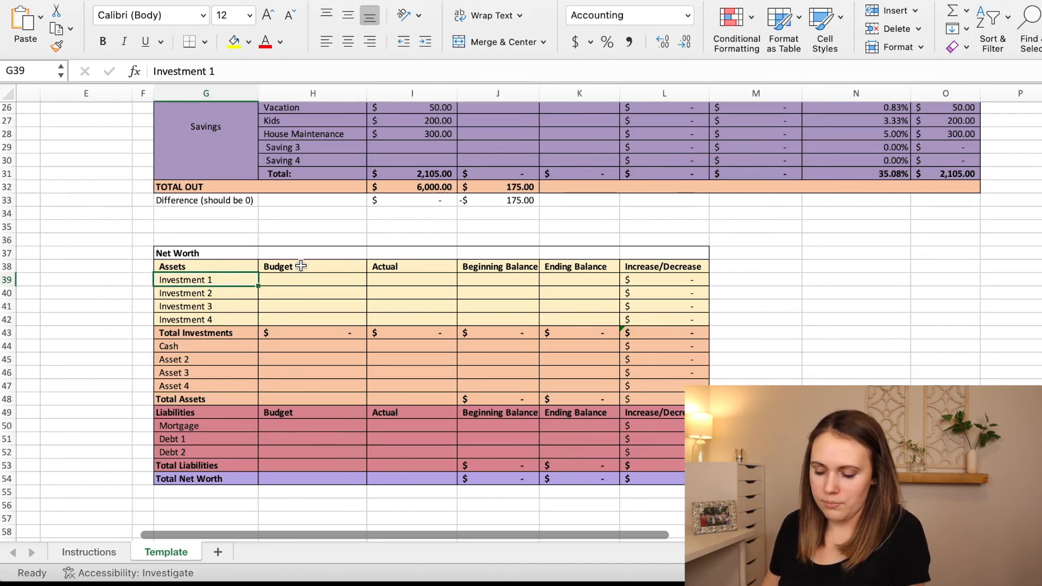
left_click(302, 282)
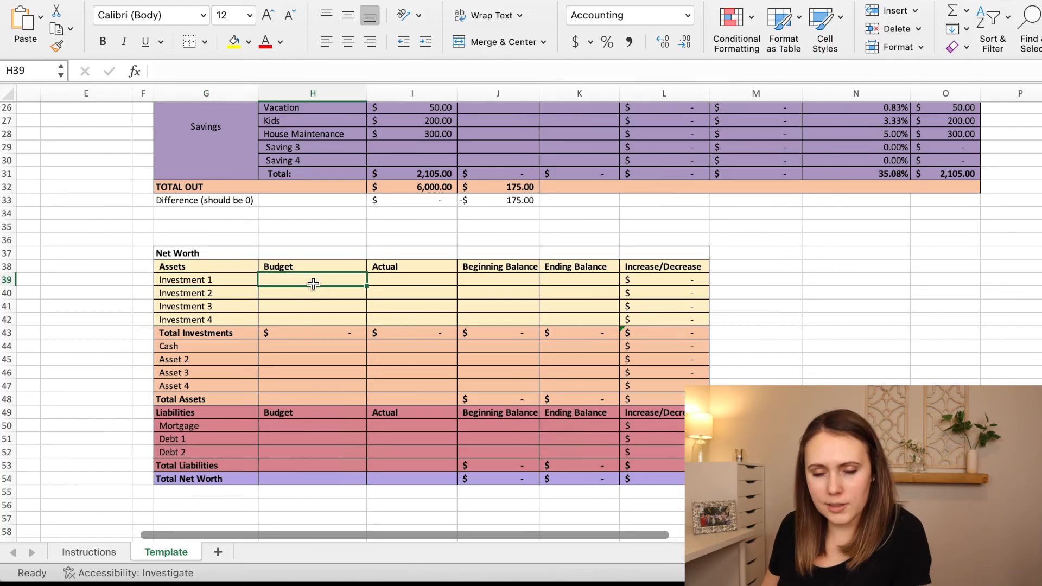
left_click(302, 346)
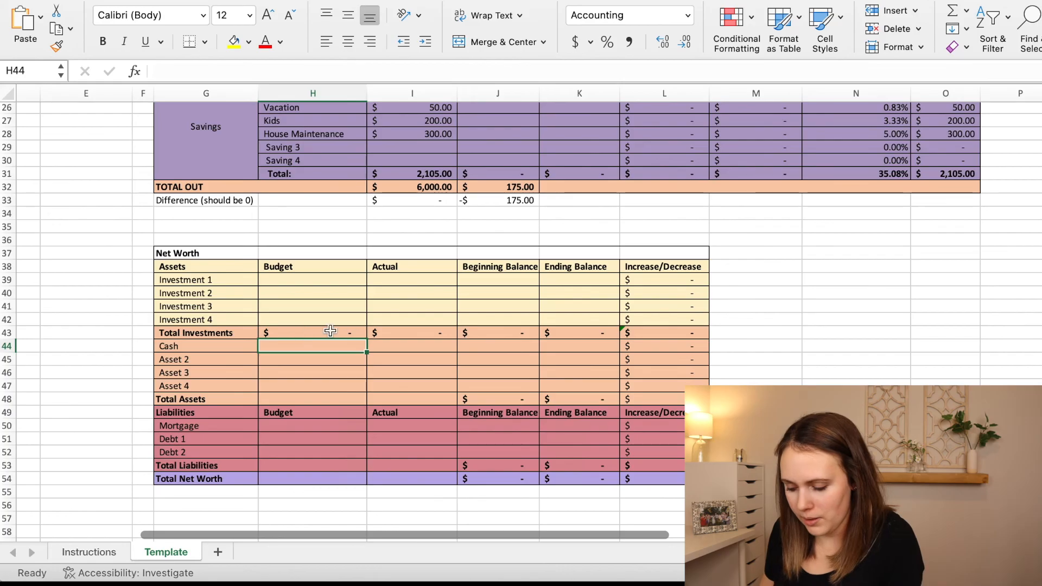
left_click(393, 347)
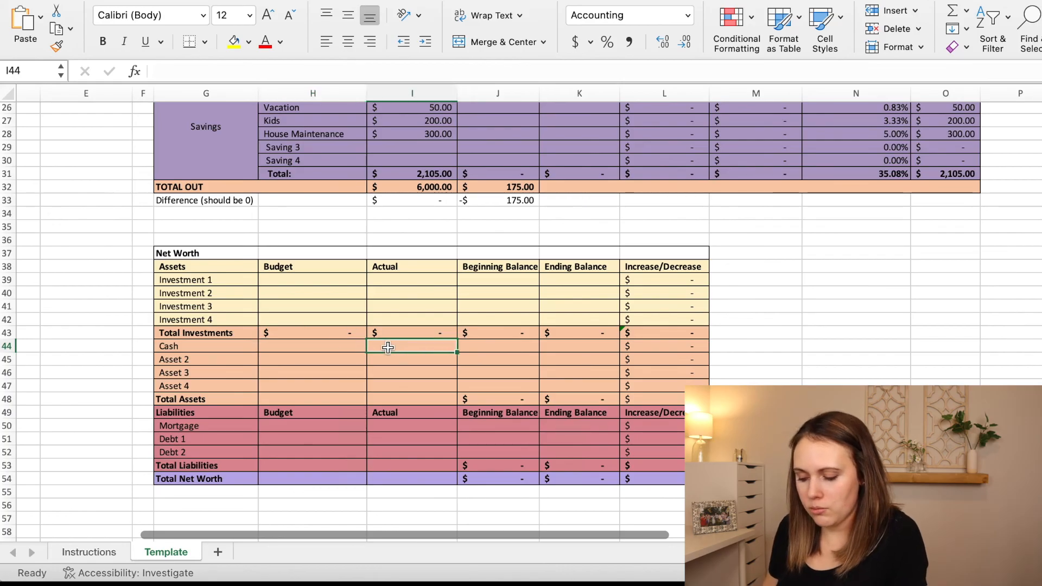
left_click(500, 346)
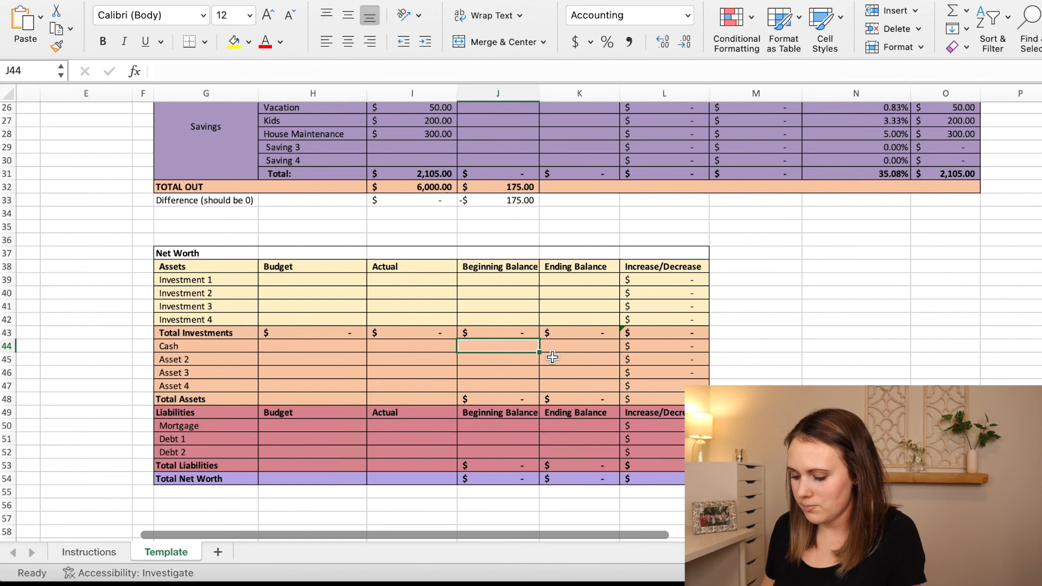
Duplicate the Template sheet within the same workbook, placing the copy at the end.
scroll(553, 357, "up", 10)
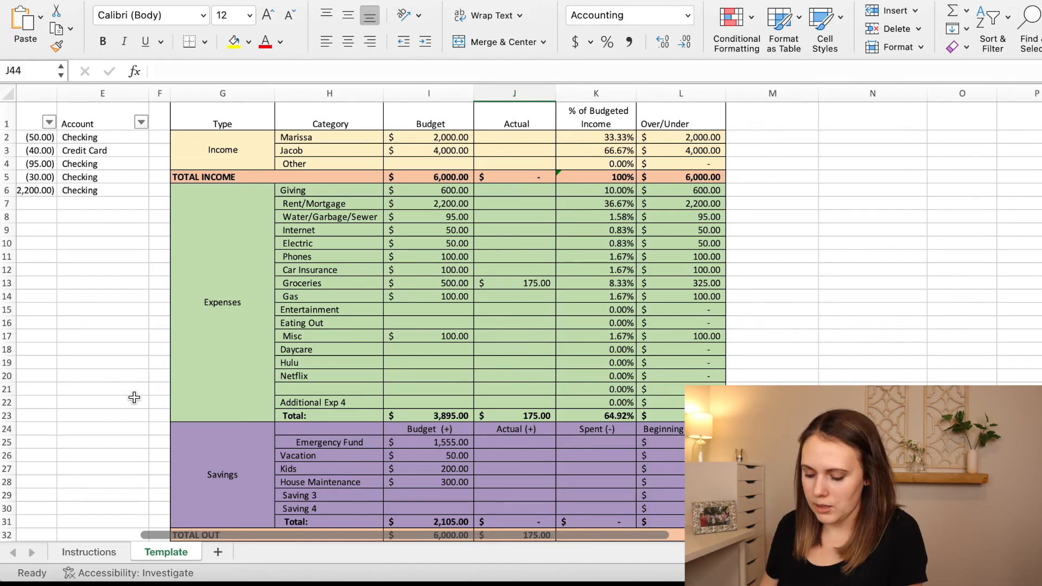
right_click(186, 560)
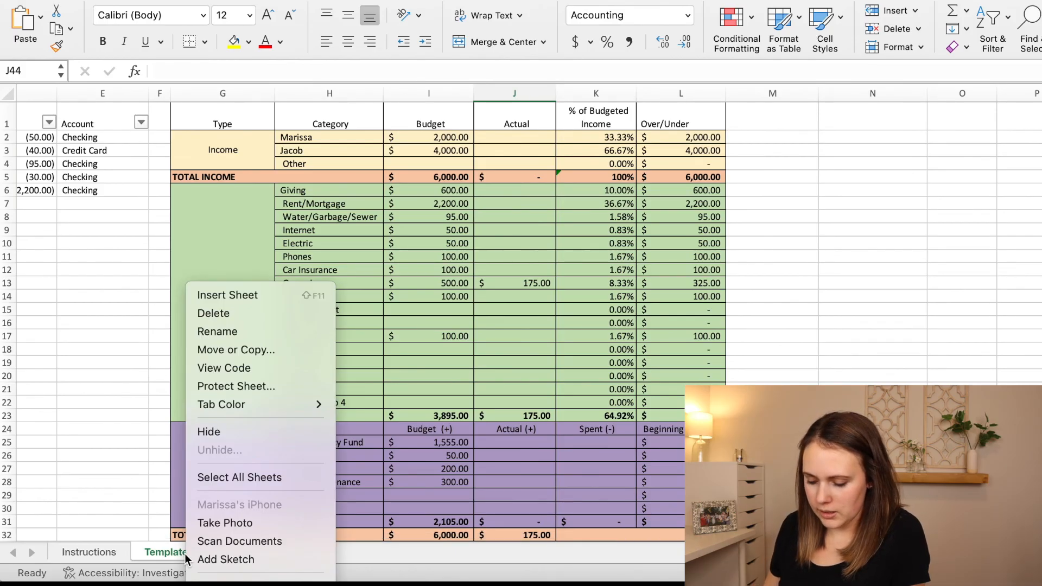
left_click(236, 350)
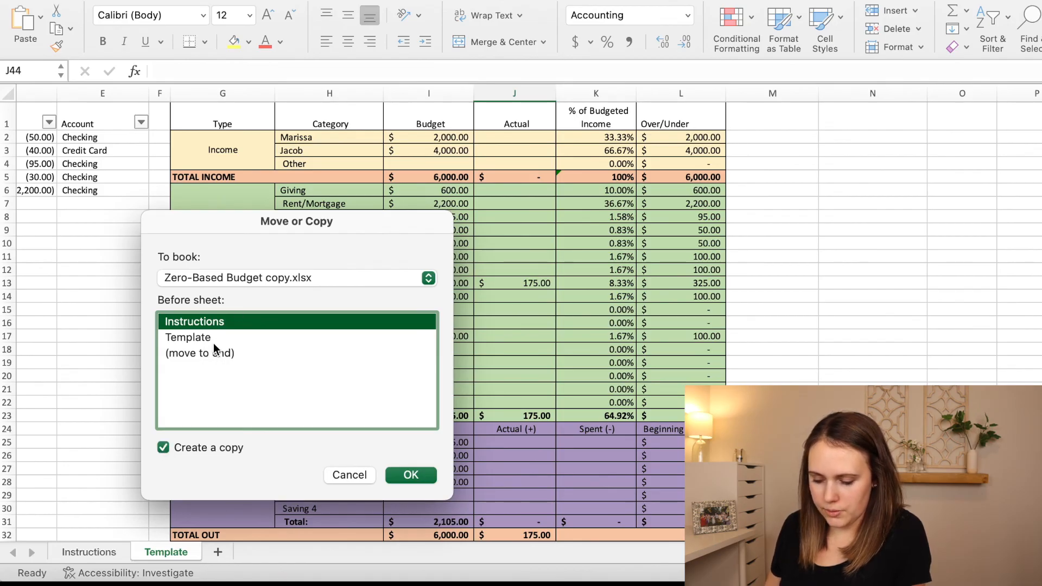
left_click(201, 352)
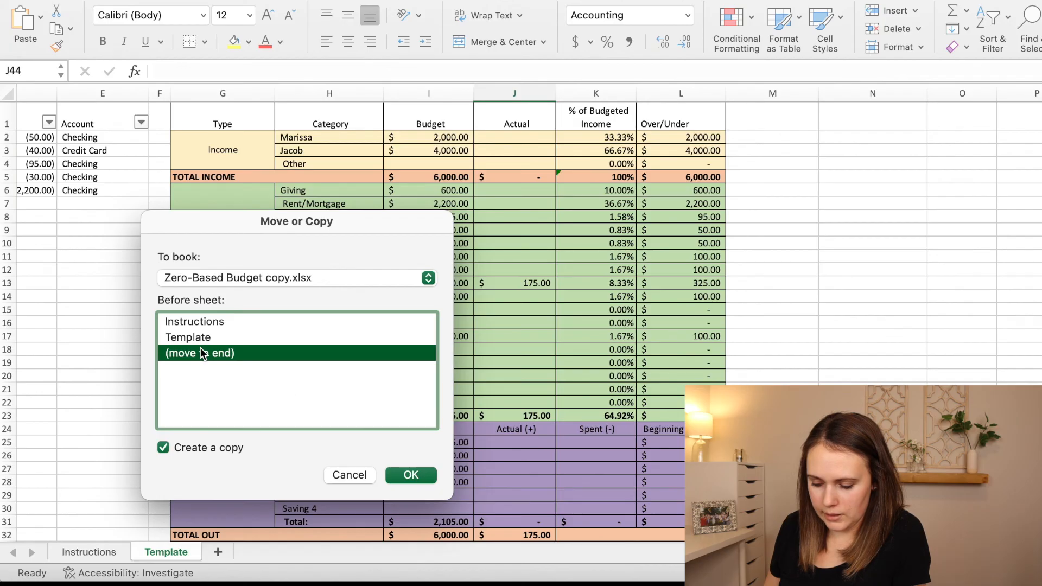
left_click(410, 476)
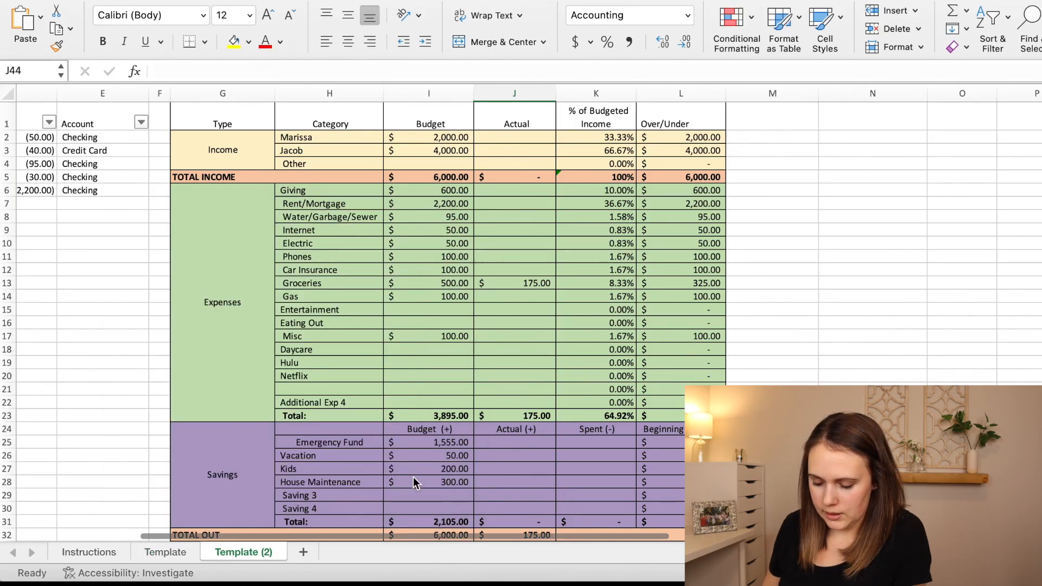
Rename the copied Template sheet as Feb 22.
double_click(242, 552)
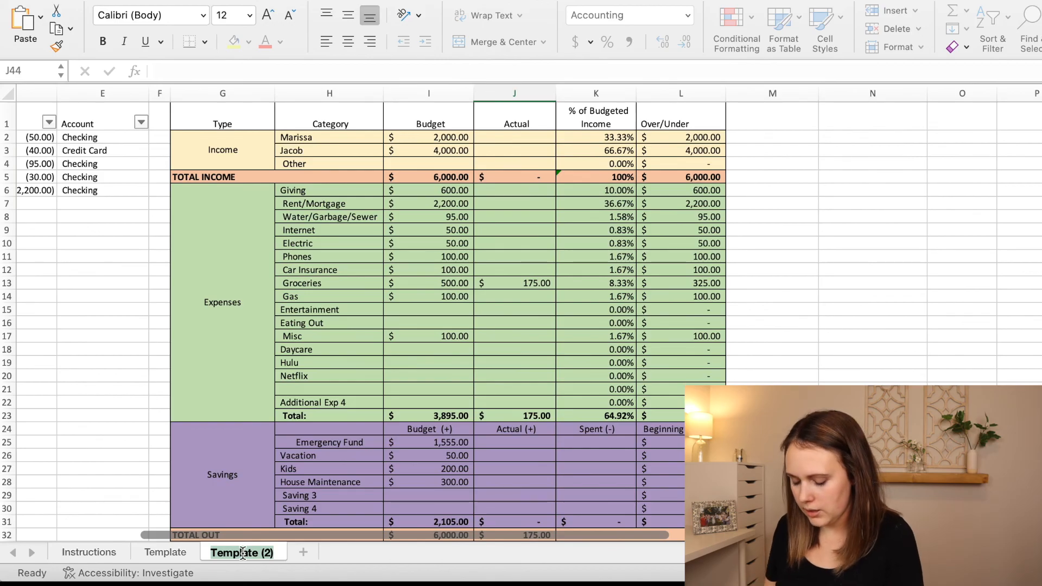
type("Feb 22")
key("Return")
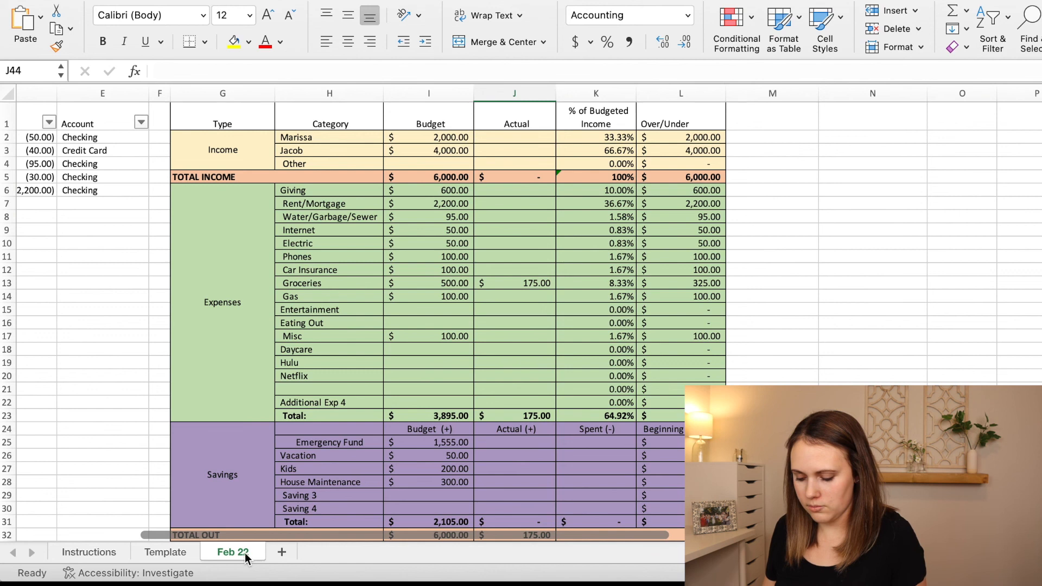
Correct the copied sheet's name to Feb 23.
double_click(242, 553)
type("Feb 23")
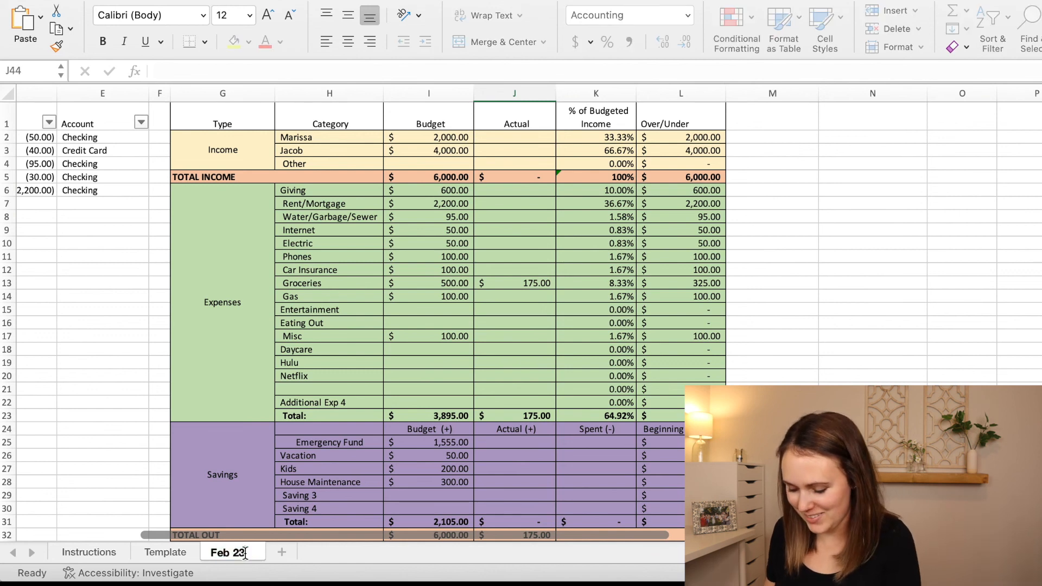
key("Return")
Clear all transaction entries in A2:E7 of the Feb 23 sheet, keeping the header row.
scroll(405, 344, "left", 5)
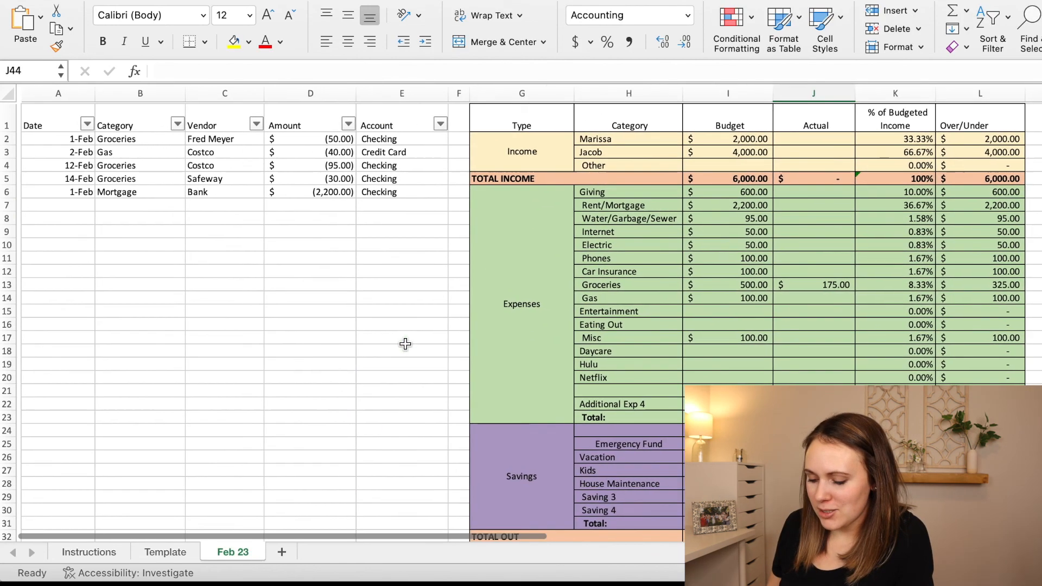
left_click(76, 140)
left_click_drag(76, 140, 392, 201)
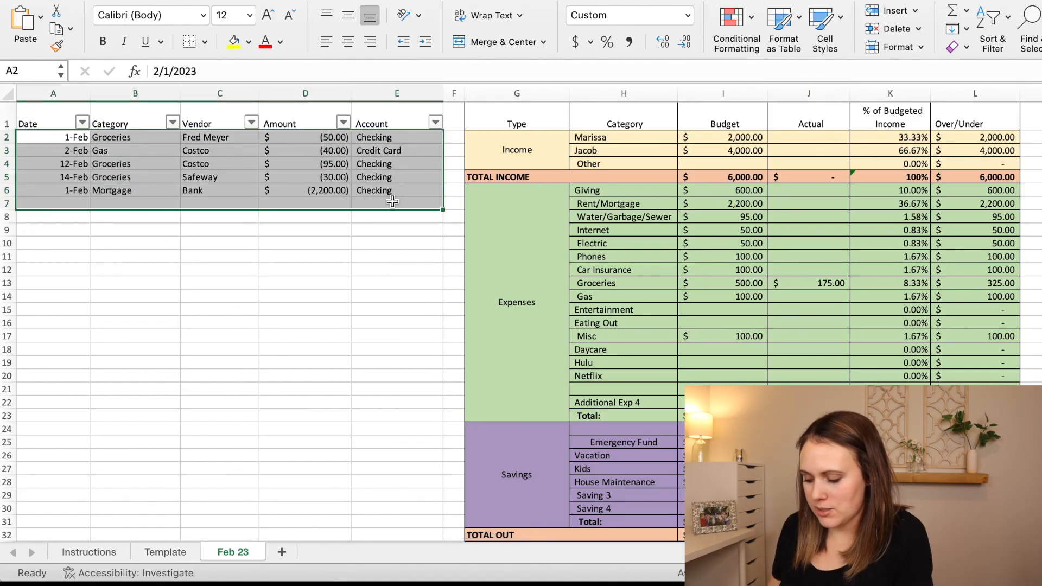
key("Delete")
Clear the actual expense amounts from Electric through Misc (J10:J17) on the Feb 23 sheet.
scroll(543, 255, "right", 3)
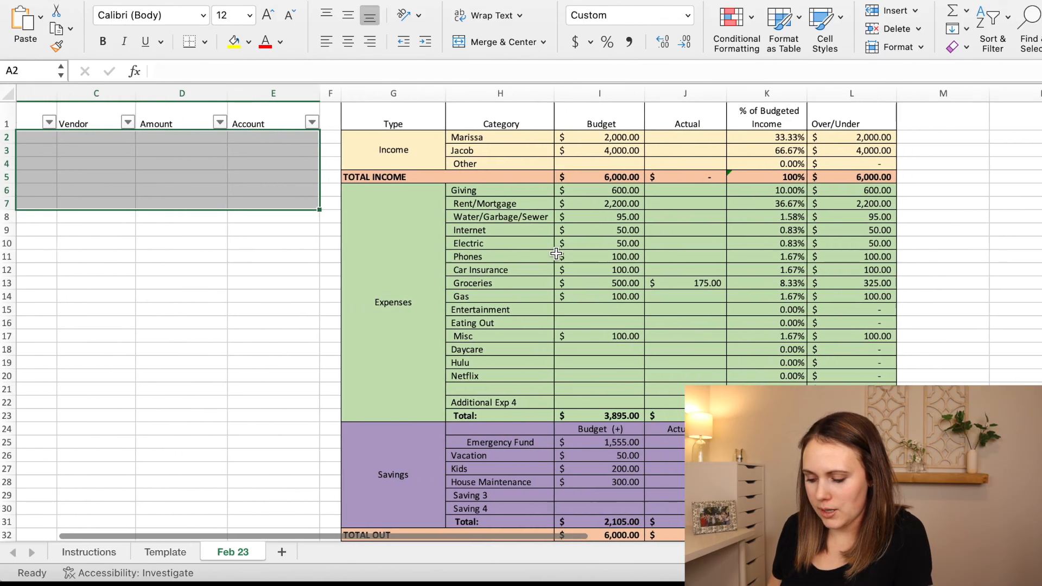
scroll(556, 253, "right", 2)
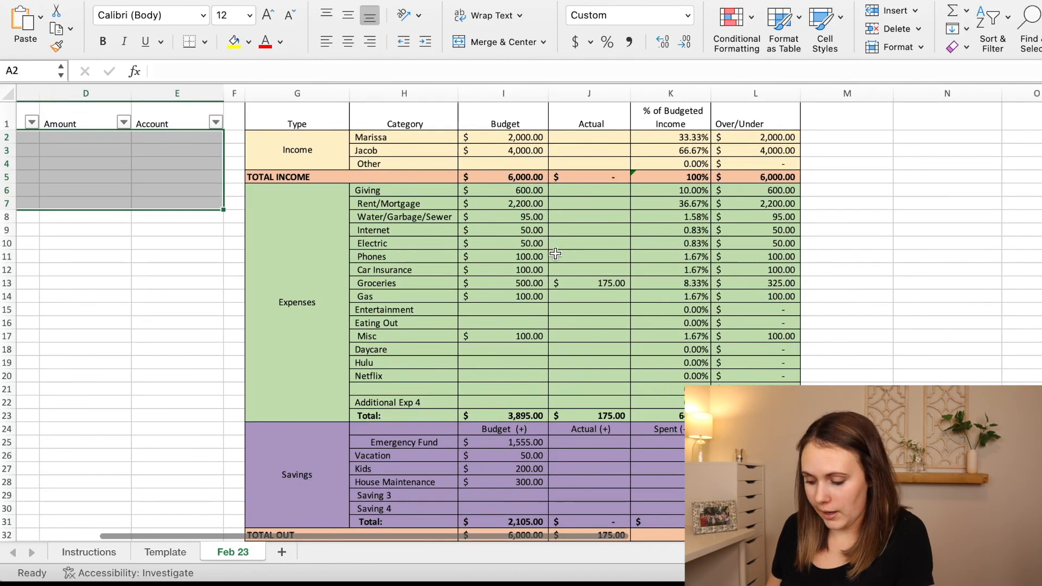
left_click_drag(551, 244, 554, 337)
key("Delete")
scroll(525, 432, "down", 1)
scroll(524, 432, "up", 1)
scroll(522, 433, "right", 1)
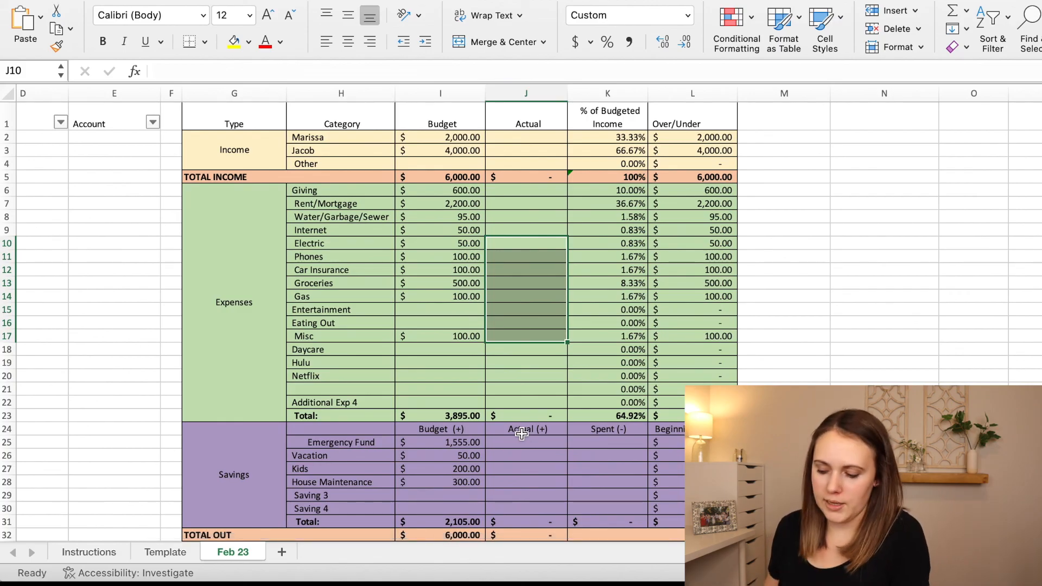
left_click(505, 375)
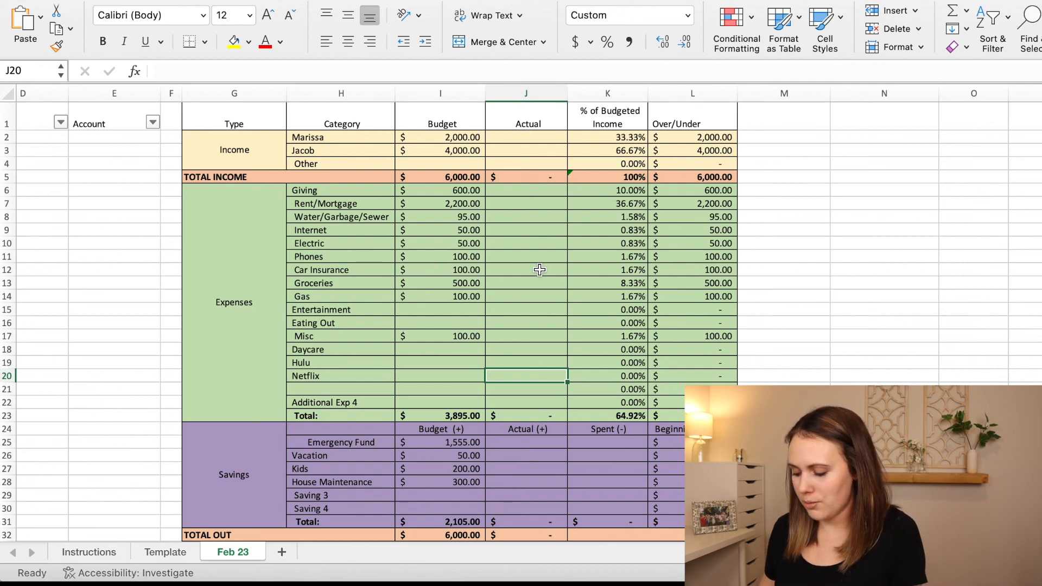
scroll(539, 270, "down", 8)
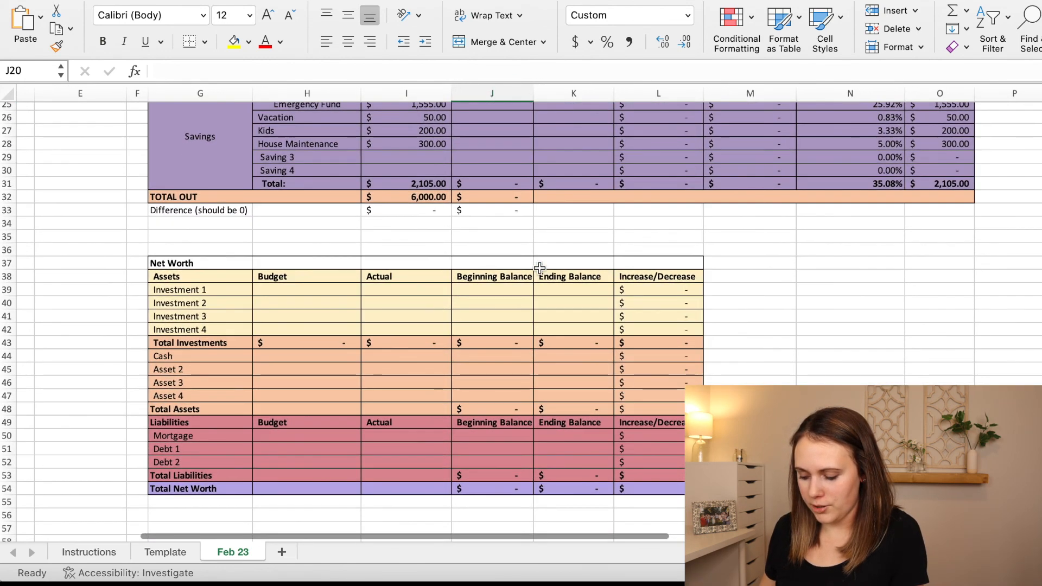
scroll(539, 268, "up", 8)
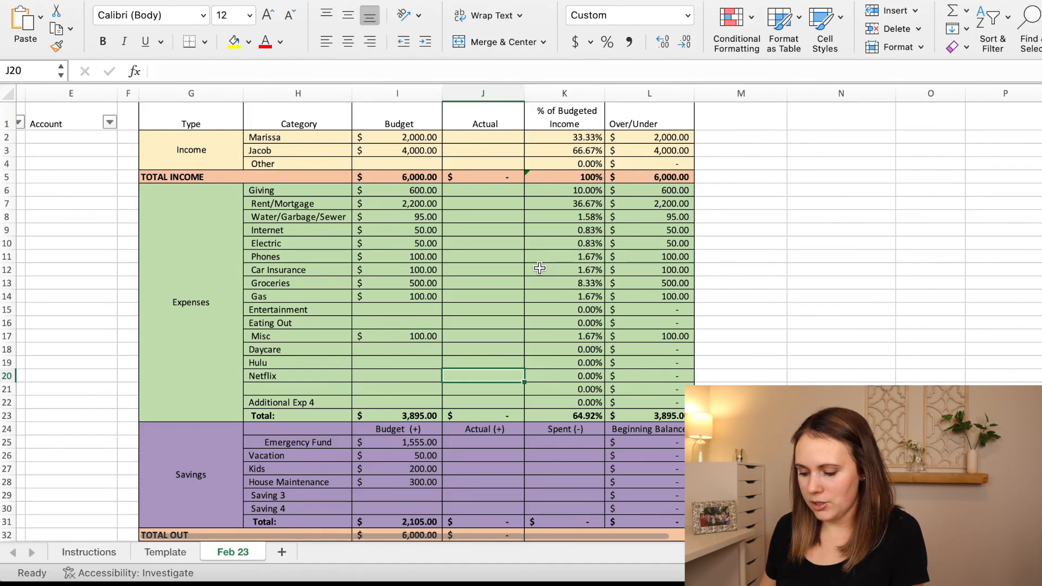
scroll(539, 268, "left", 2)
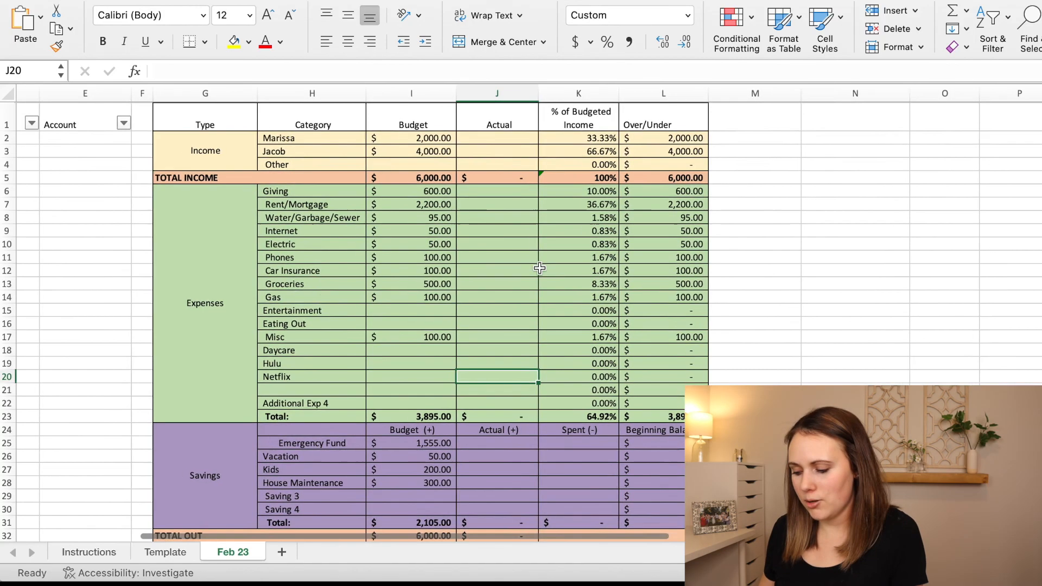